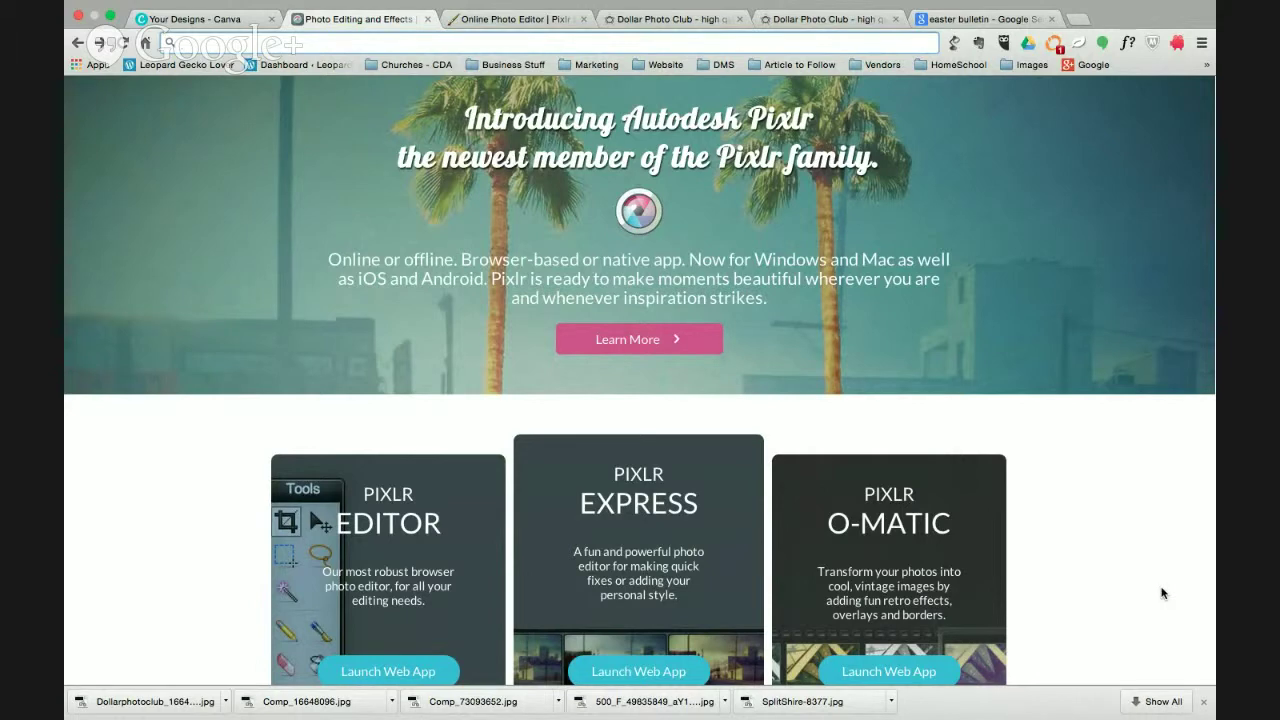
- Launch Pixlr Express and open Dollarphotoclub_16648096.jpg from the Workshop folder
{"action": "scroll", "coordinate": [1163, 593], "scroll_direction": "down", "scroll_amount": 3}
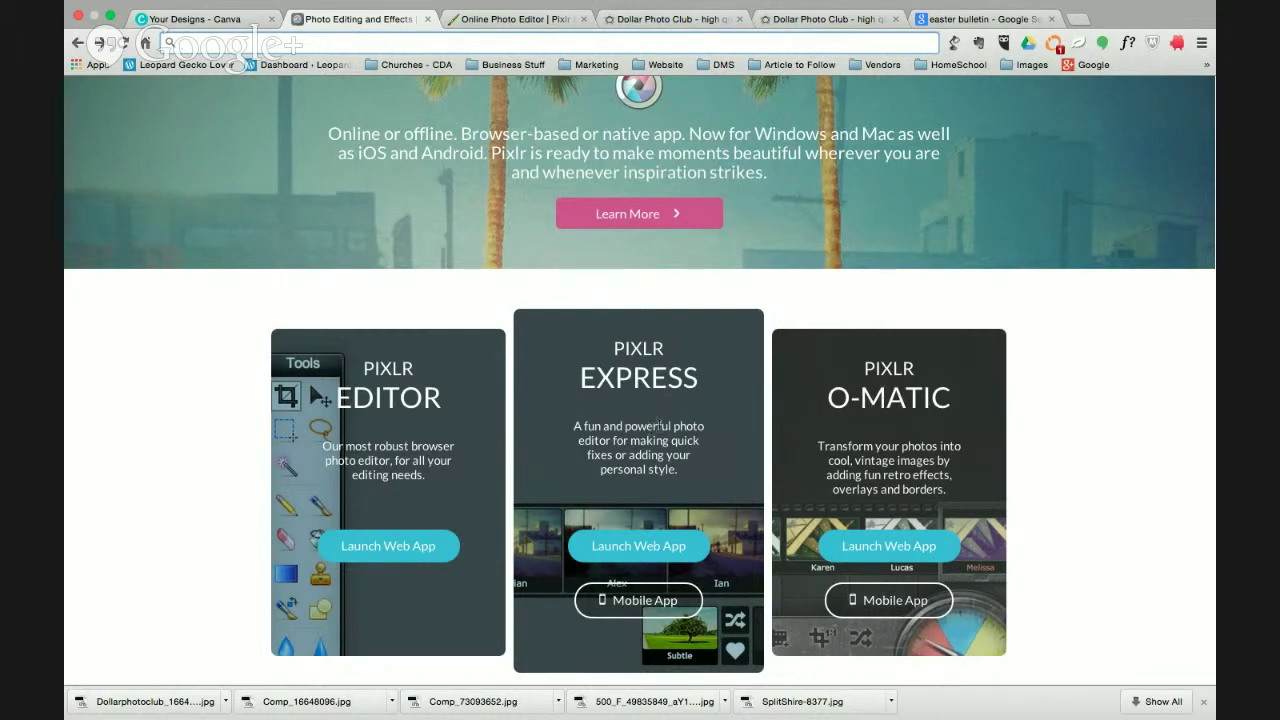
{"action": "left_click", "coordinate": [653, 553]}
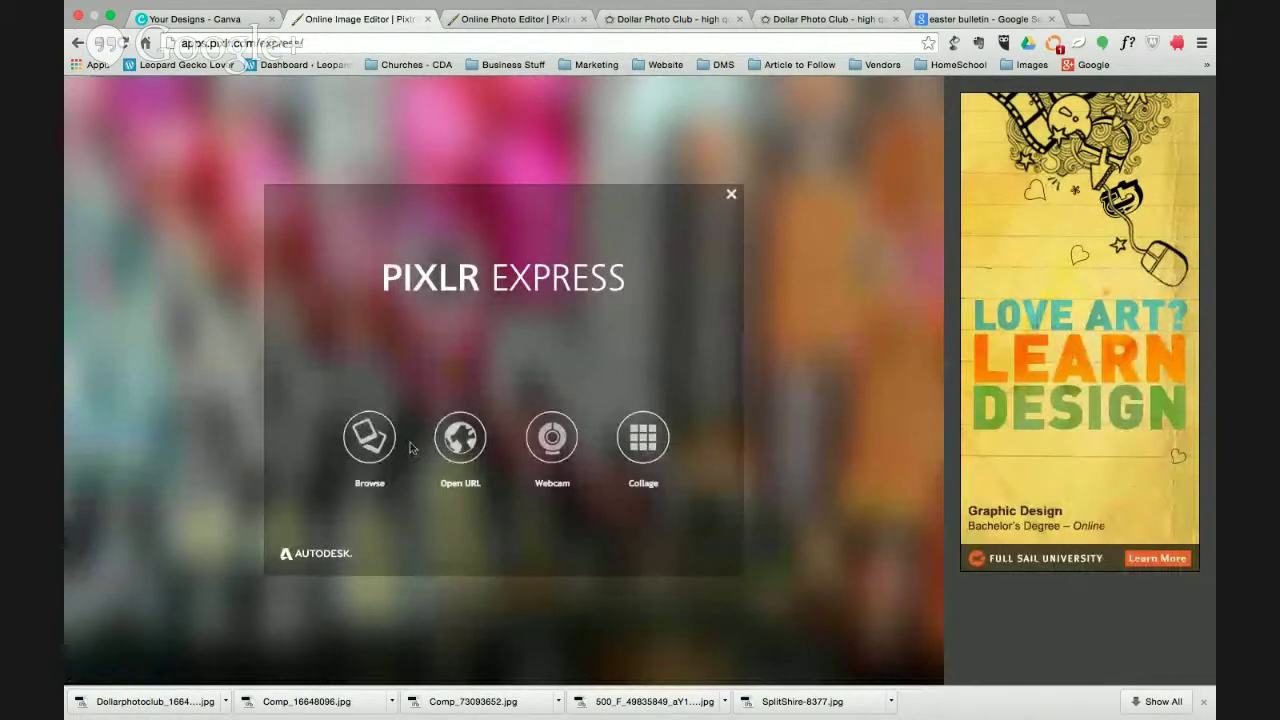
{"action": "left_click", "coordinate": [368, 449]}
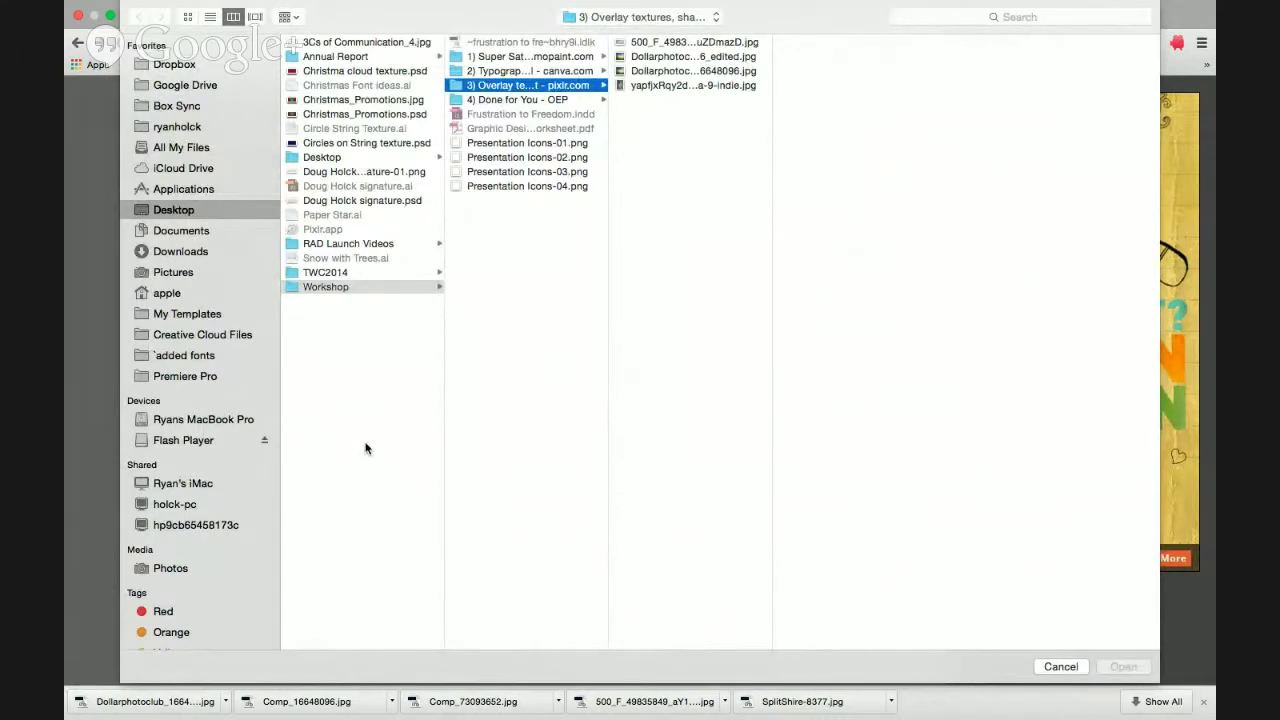
{"action": "left_click", "coordinate": [683, 57]}
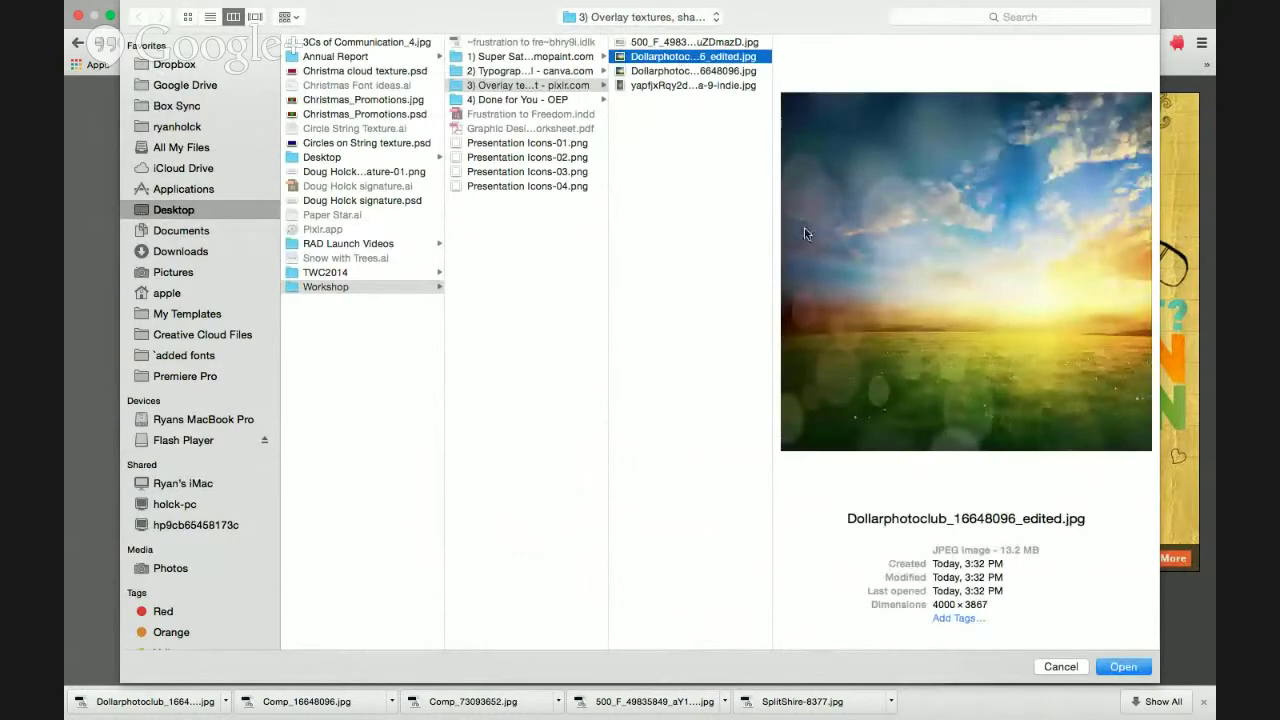
{"action": "left_click", "coordinate": [726, 72]}
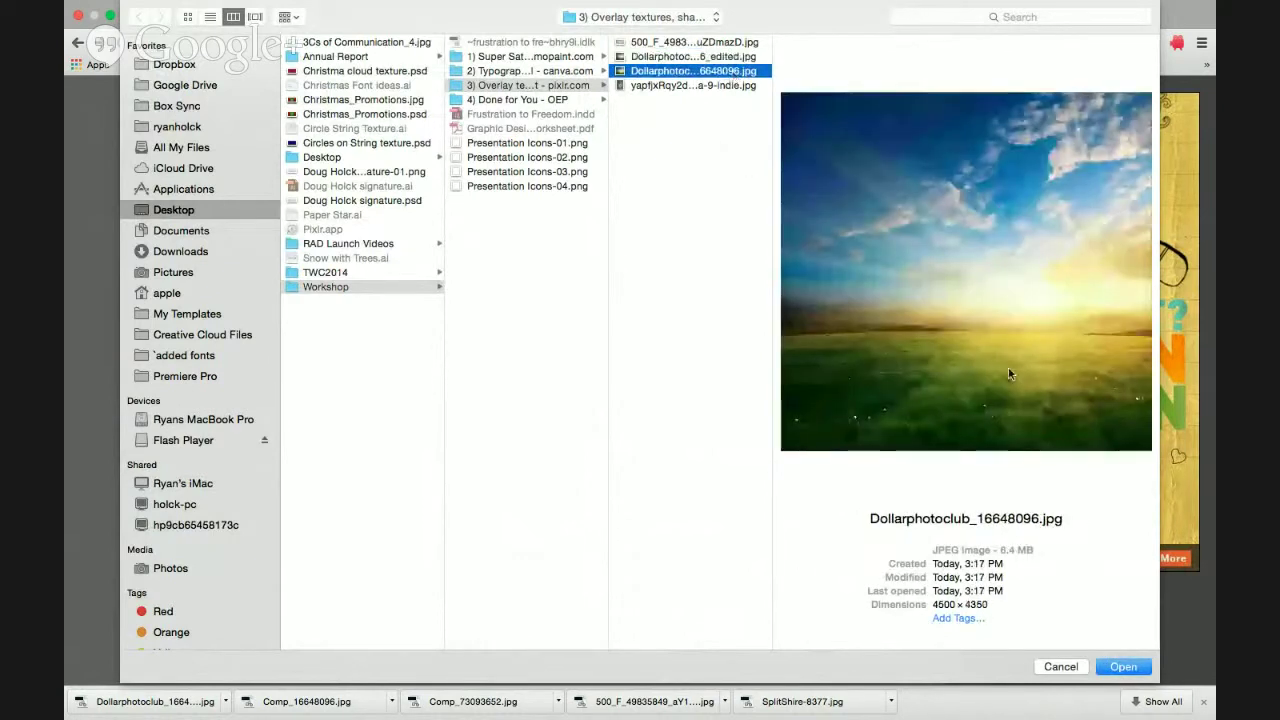
{"action": "left_click", "coordinate": [1123, 666]}
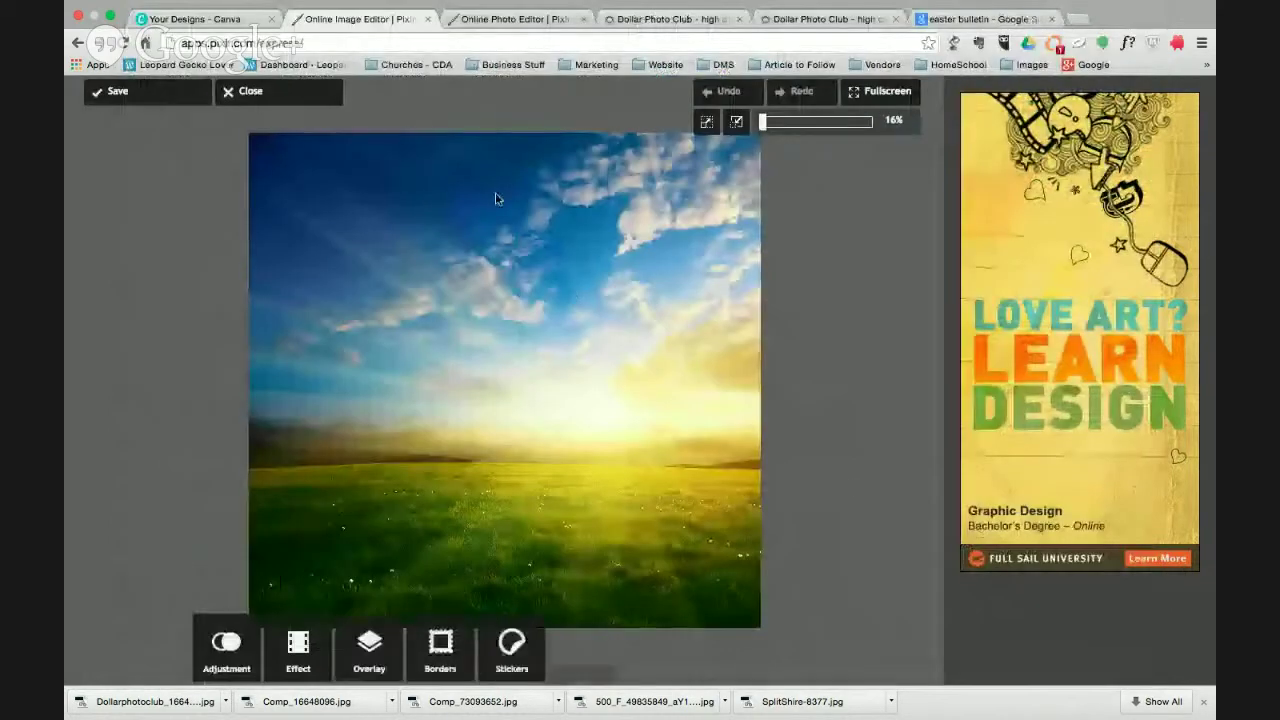
{"action": "left_click", "coordinate": [684, 20]}
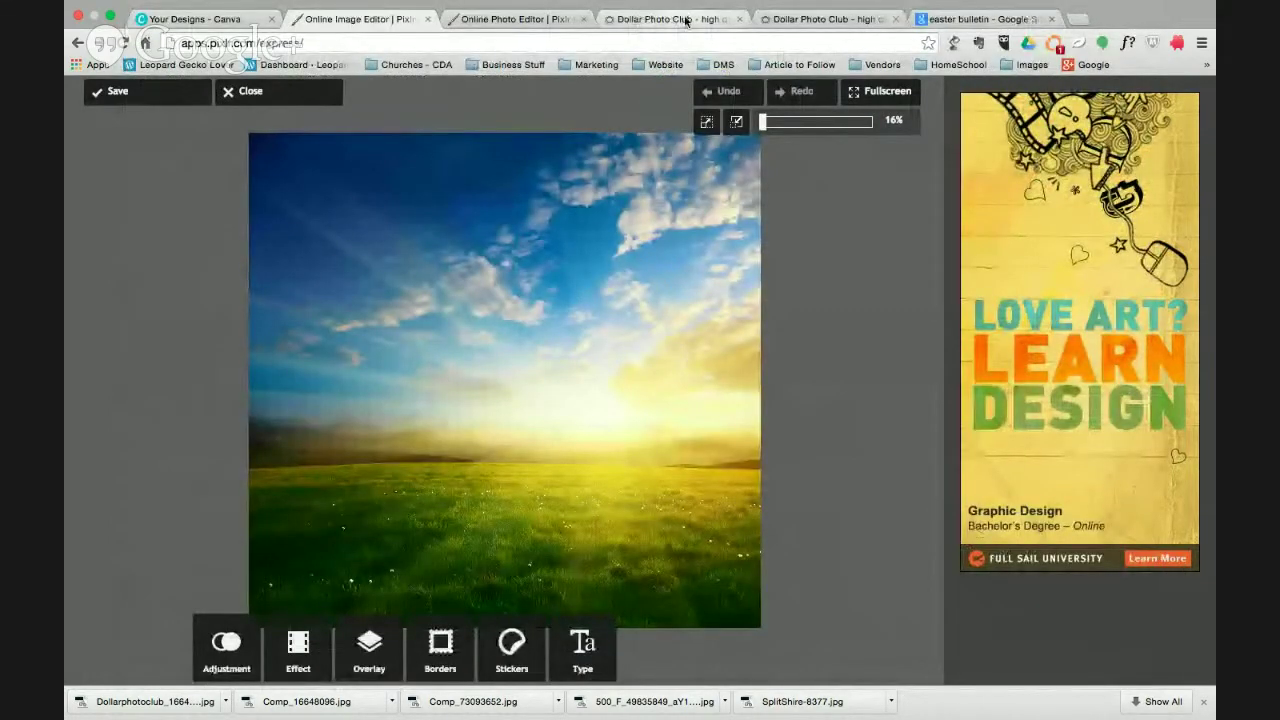
{"action": "scroll", "coordinate": [703, 400], "scroll_direction": "down", "scroll_amount": 5}
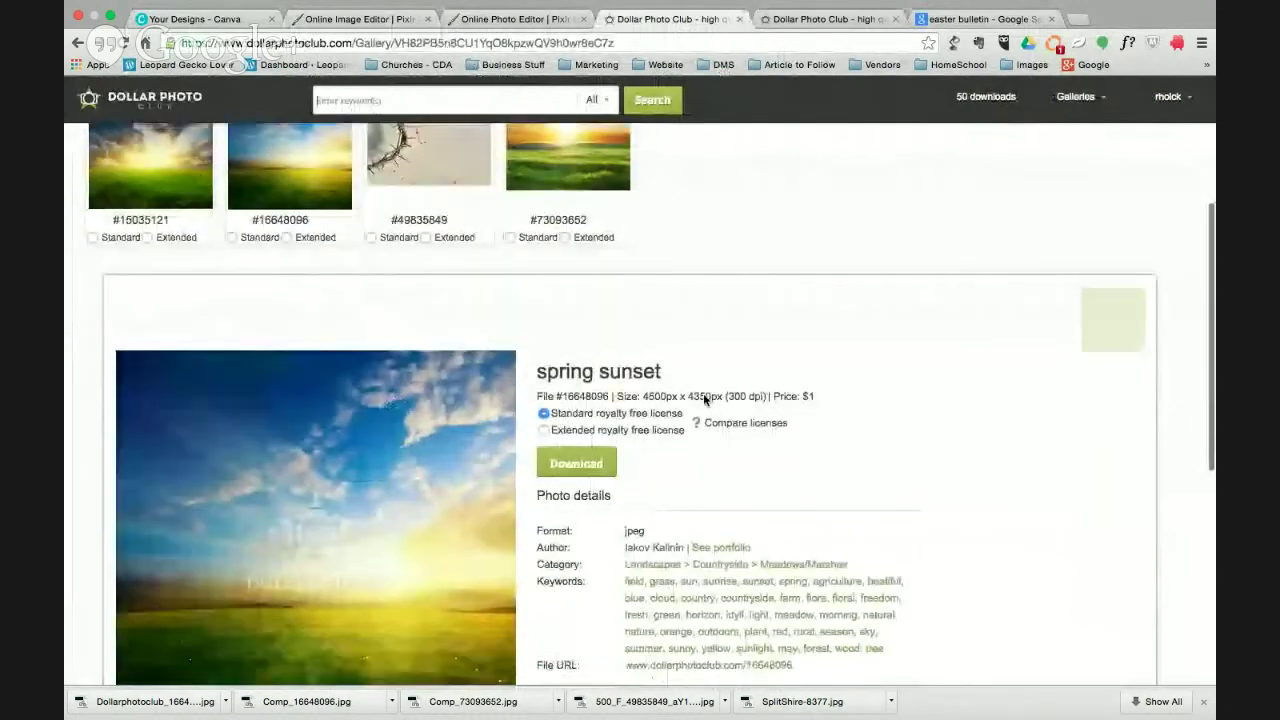
{"action": "scroll", "coordinate": [874, 375], "scroll_direction": "down", "scroll_amount": 1}
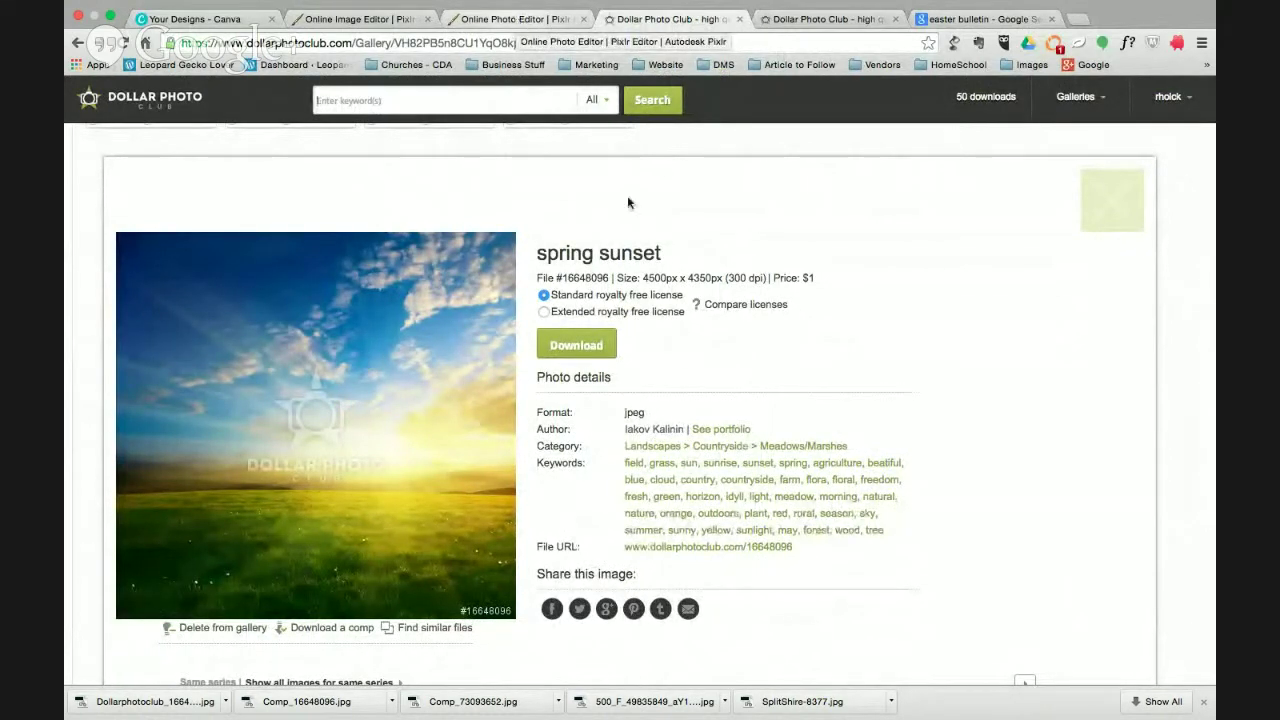
{"action": "scroll", "coordinate": [570, 290], "scroll_direction": "up", "scroll_amount": 1}
{"action": "scroll", "coordinate": [576, 289], "scroll_direction": "up", "scroll_amount": 1}
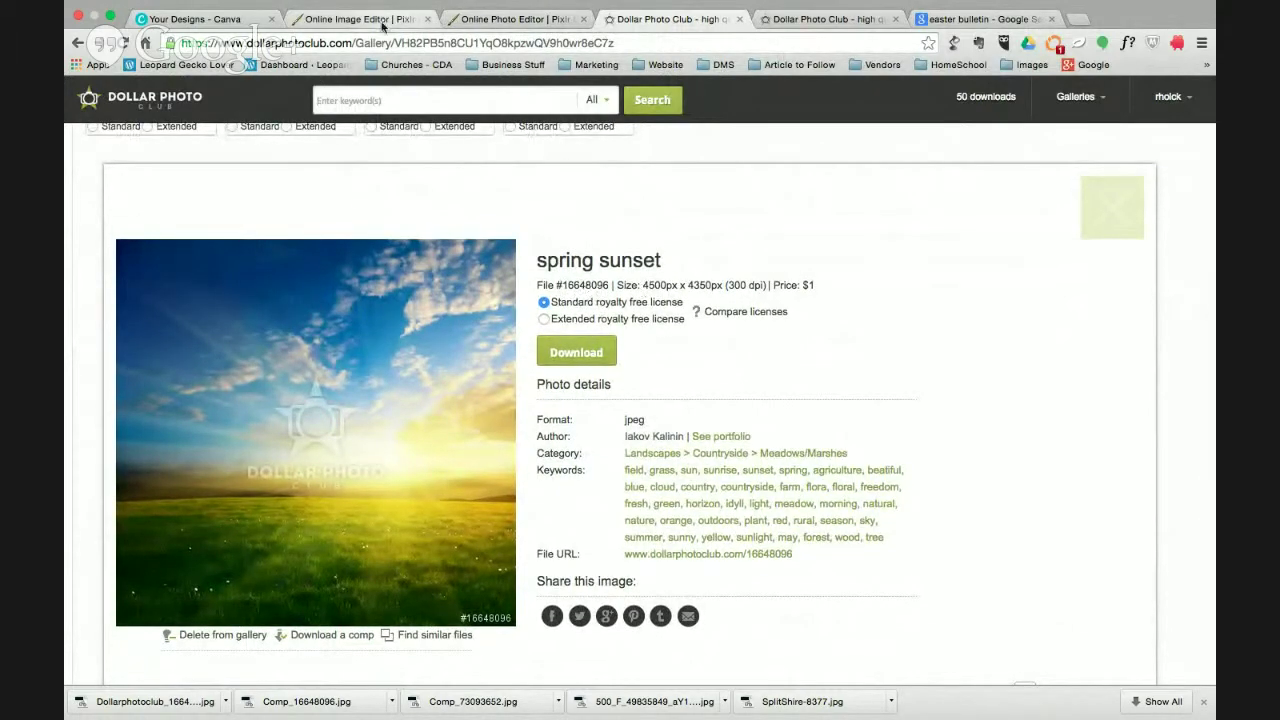
{"action": "left_click", "coordinate": [390, 20]}
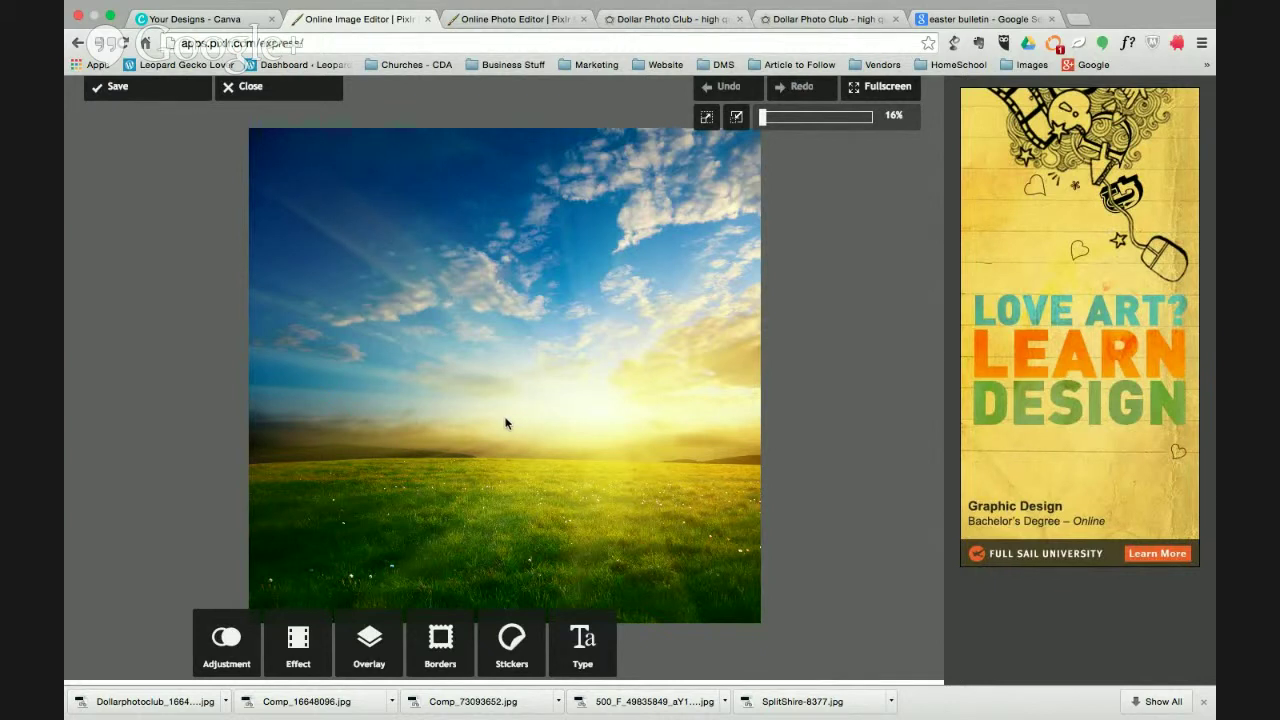
- Draw trial white Doodle strokes across the sky, then cancel them so the photo stays unedited
{"action": "left_click", "coordinate": [234, 648]}
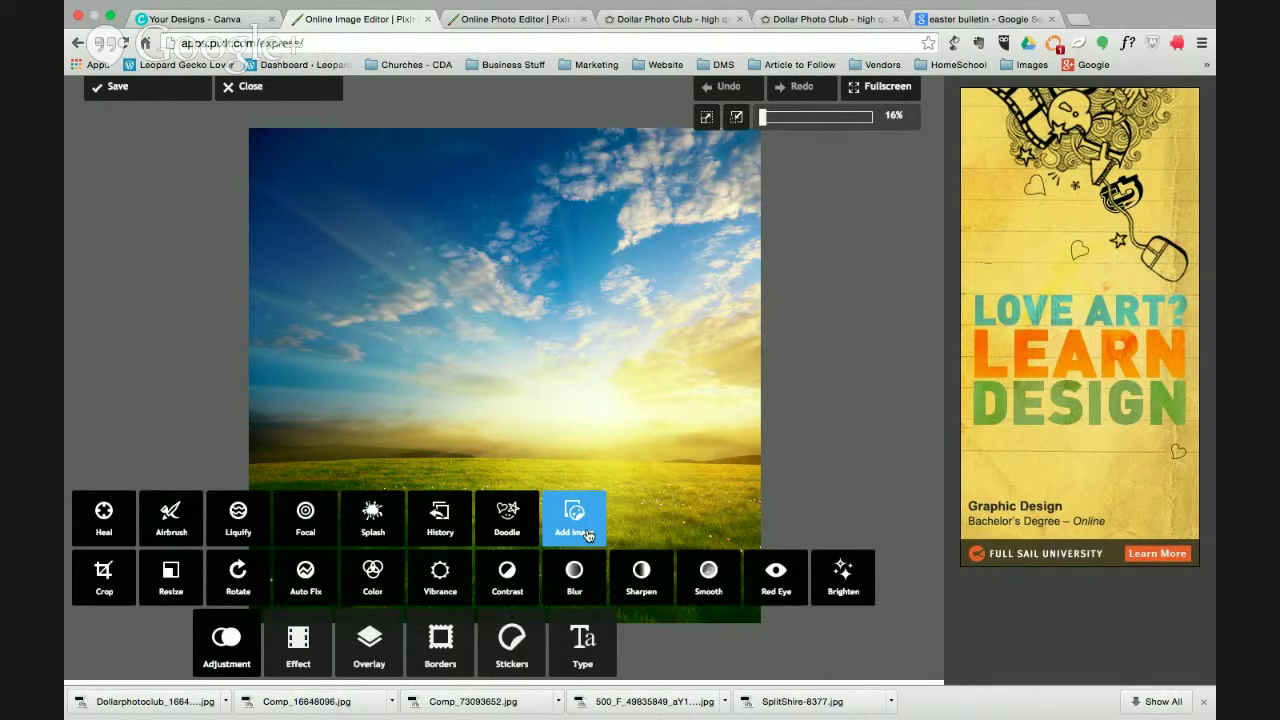
{"action": "left_click", "coordinate": [507, 525]}
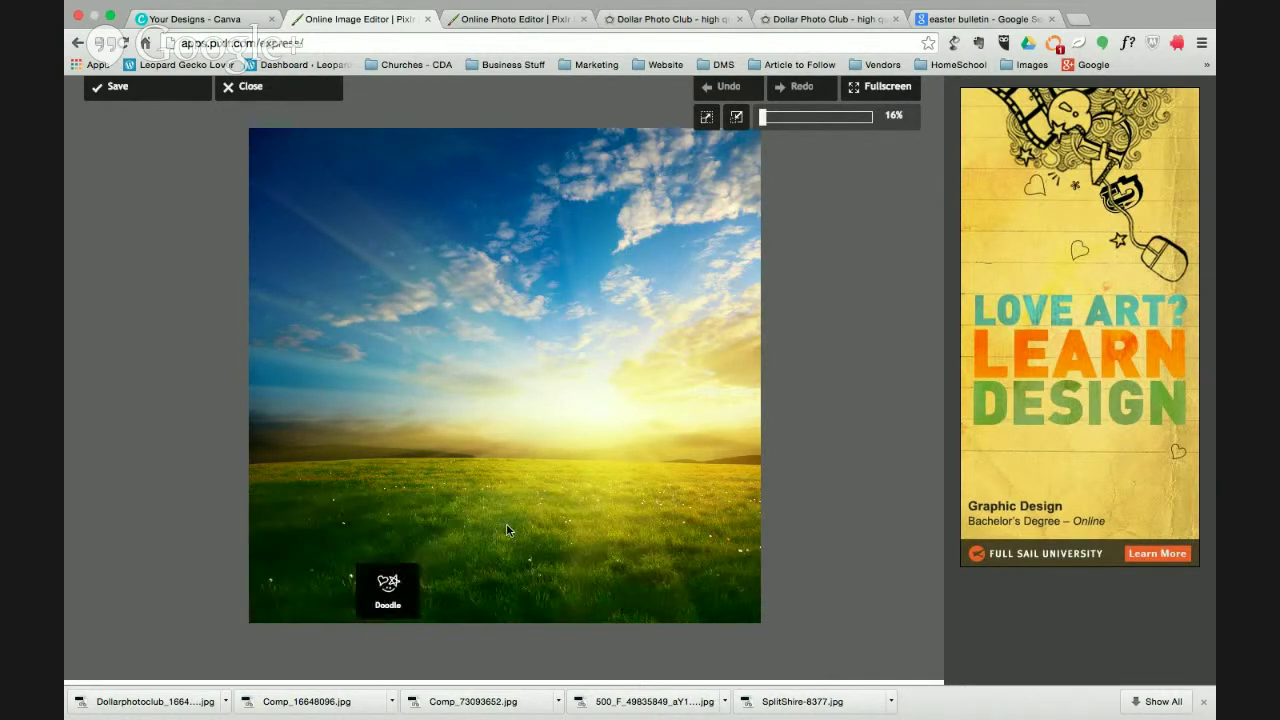
{"action": "scroll", "coordinate": [412, 653], "scroll_direction": "down", "scroll_amount": 1}
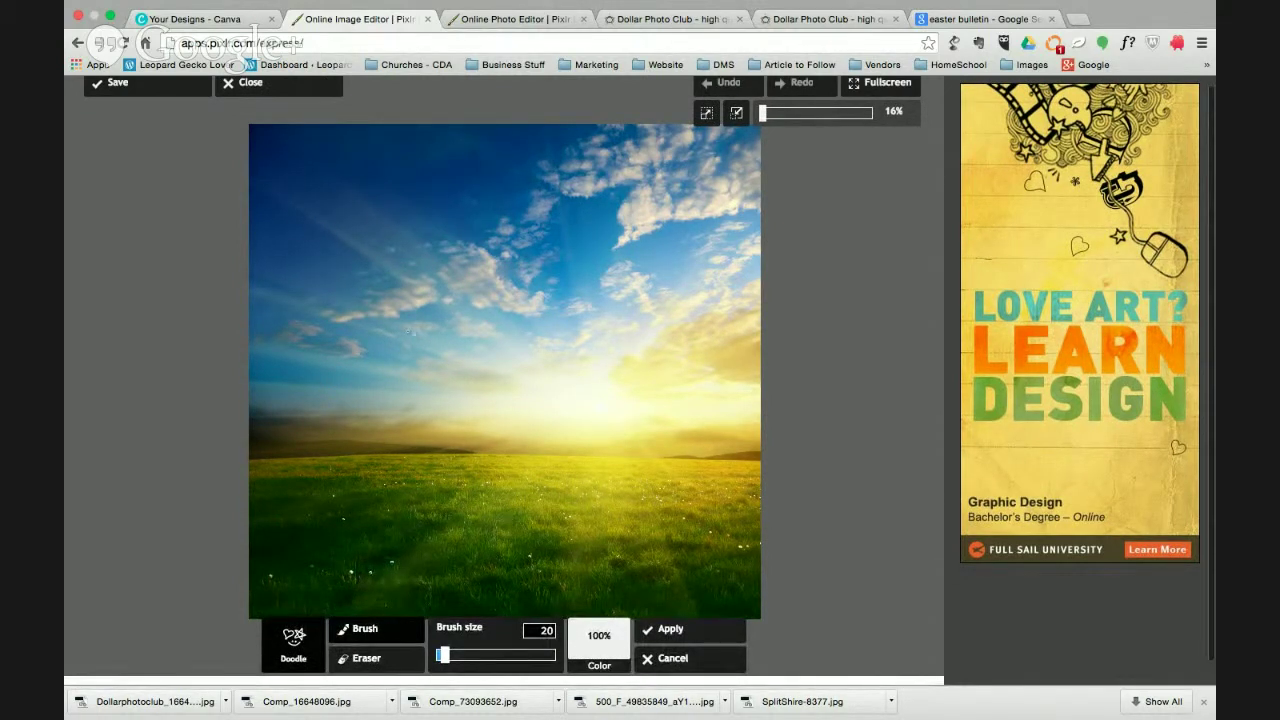
{"action": "mouse_move", "coordinate": [420, 388]}
{"action": "left_mouse_down"}
{"action": "mouse_move", "coordinate": [418, 205]}
{"action": "mouse_move", "coordinate": [585, 323]}
{"action": "left_mouse_up"}
{"action": "left_click_drag", "start_coordinate": [490, 376], "coordinate": [450, 452]}
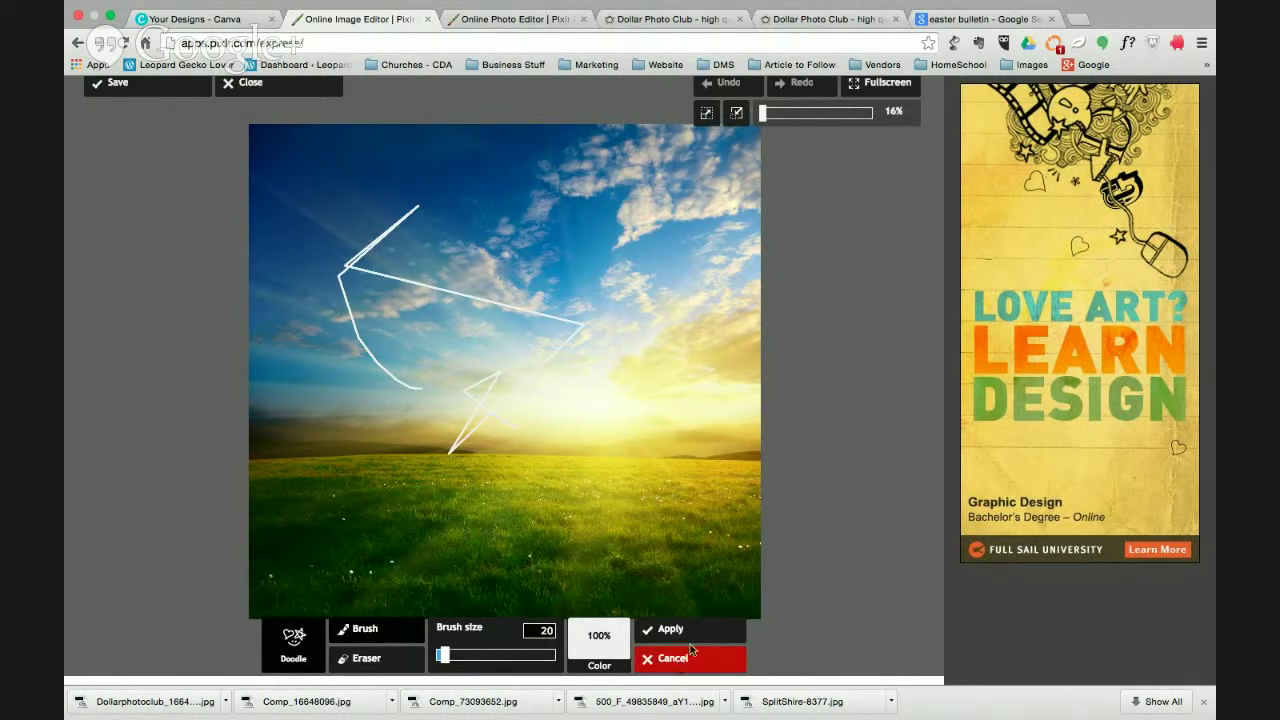
{"action": "scroll", "coordinate": [680, 660], "scroll_direction": "down", "scroll_amount": 1}
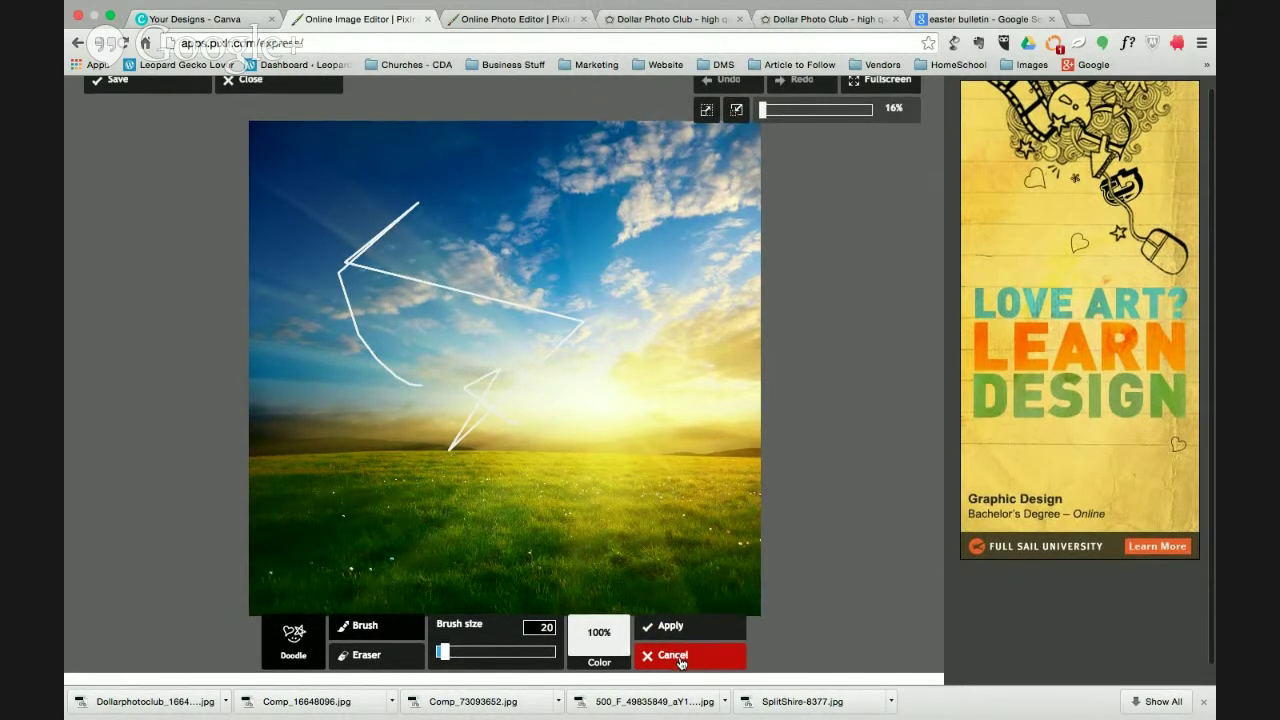
{"action": "left_click", "coordinate": [679, 657]}
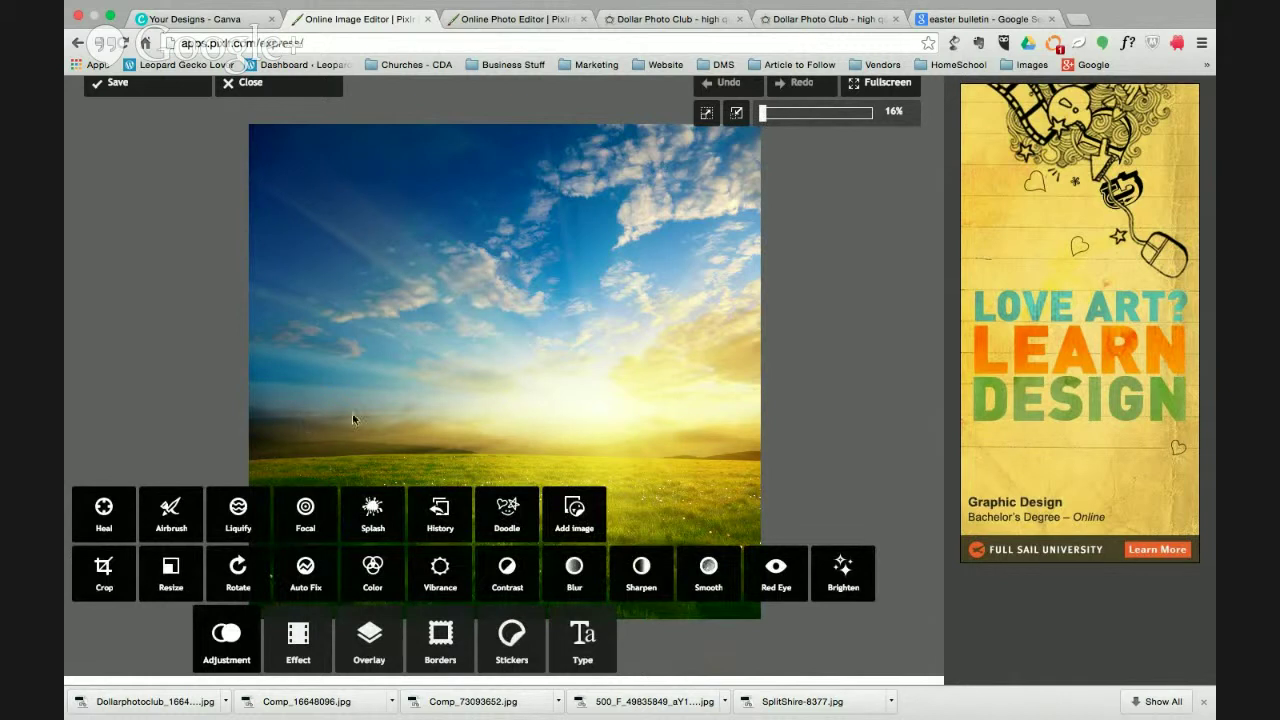
- Centre the Focal blur on the sun and enlarge both the sharp area and outer falloff ring
{"action": "left_click", "coordinate": [306, 514]}
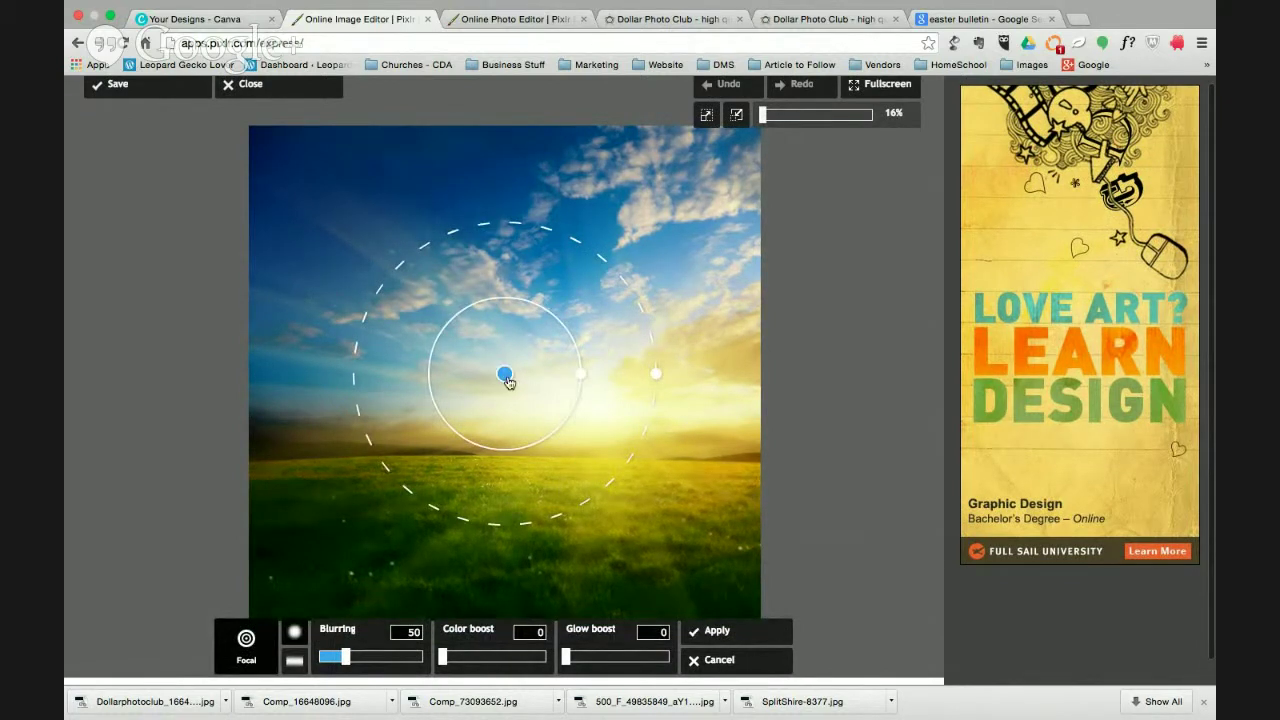
{"action": "left_click_drag", "start_coordinate": [505, 378], "coordinate": [593, 413]}
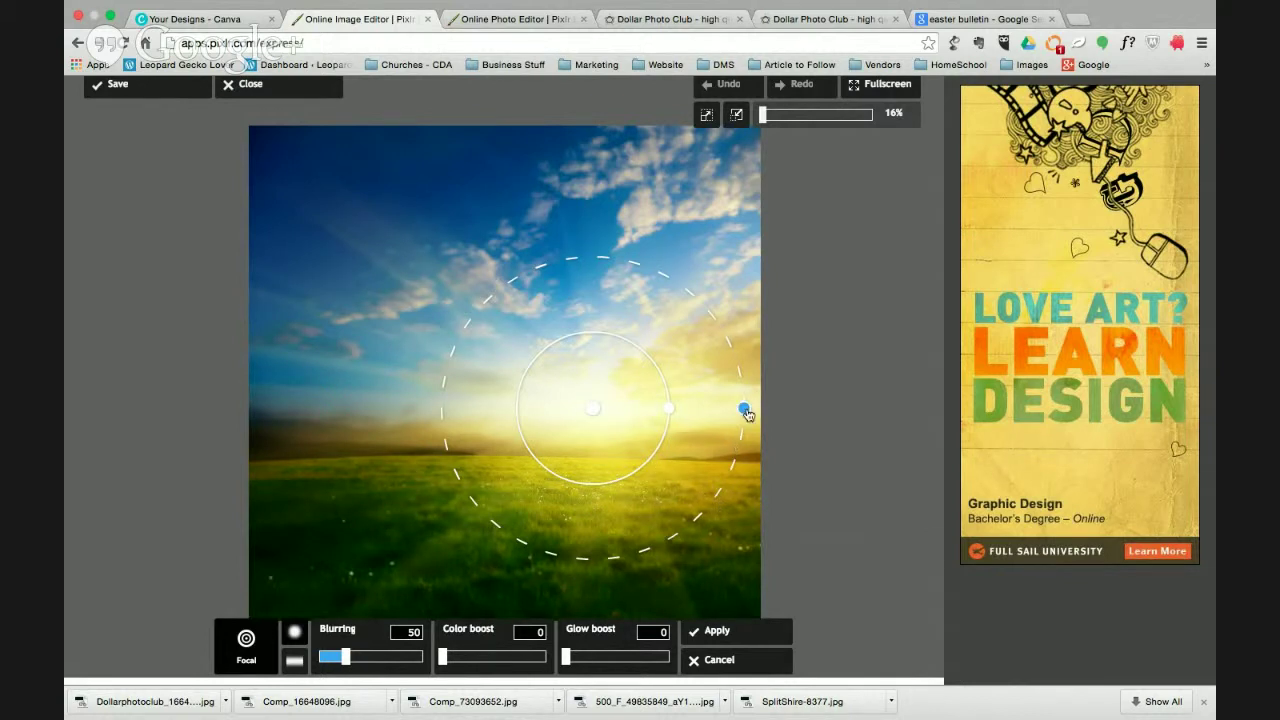
{"action": "left_click_drag", "start_coordinate": [744, 410], "coordinate": [865, 408]}
{"action": "left_click_drag", "start_coordinate": [669, 409], "coordinate": [743, 409]}
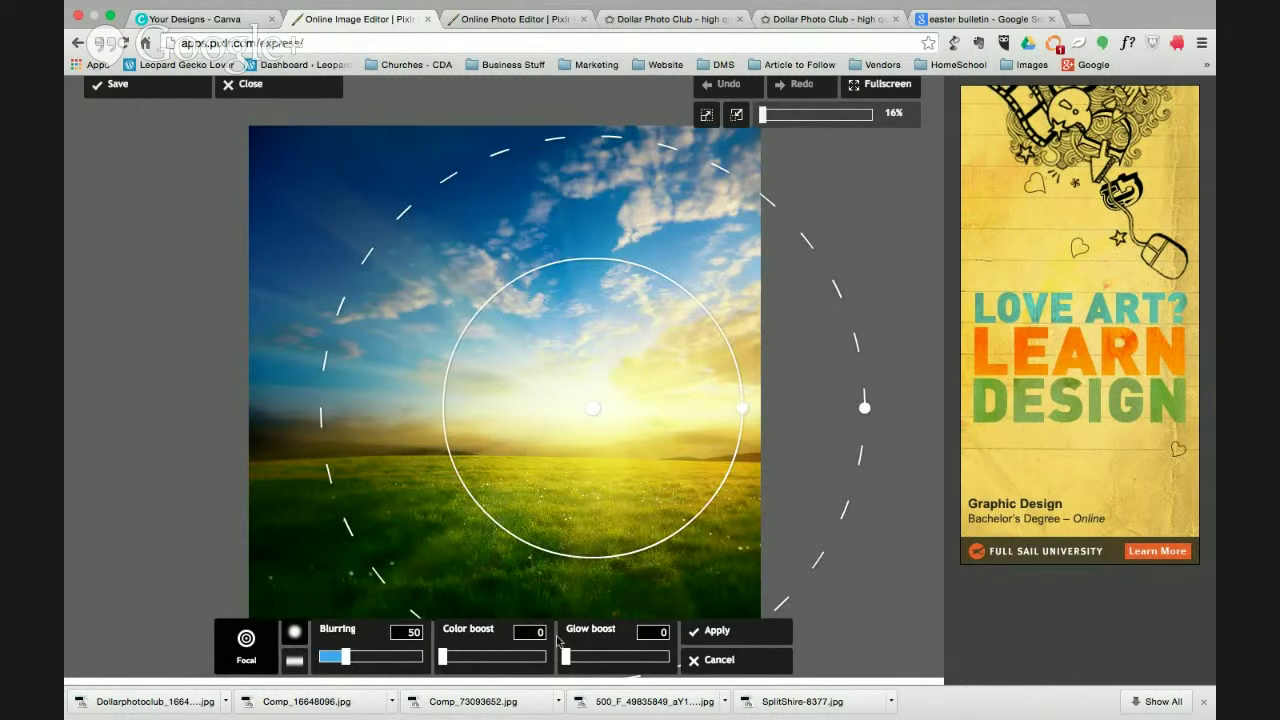
- Set the focal blur to 50 and colour boost to 20, then apply it
{"action": "left_click", "coordinate": [449, 658]}
{"action": "mouse_move", "coordinate": [449, 660]}
{"action": "left_mouse_down"}
{"action": "mouse_move", "coordinate": [594, 665]}
{"action": "mouse_move", "coordinate": [425, 656]}
{"action": "left_mouse_up"}
{"action": "left_click_drag", "start_coordinate": [566, 658], "coordinate": [443, 658]}
{"action": "mouse_move", "coordinate": [345, 658]}
{"action": "left_mouse_down"}
{"action": "mouse_move", "coordinate": [418, 658]}
{"action": "mouse_move", "coordinate": [345, 658]}
{"action": "left_mouse_up"}
{"action": "left_click_drag", "start_coordinate": [451, 663], "coordinate": [467, 666]}
{"action": "left_click", "coordinate": [726, 635]}
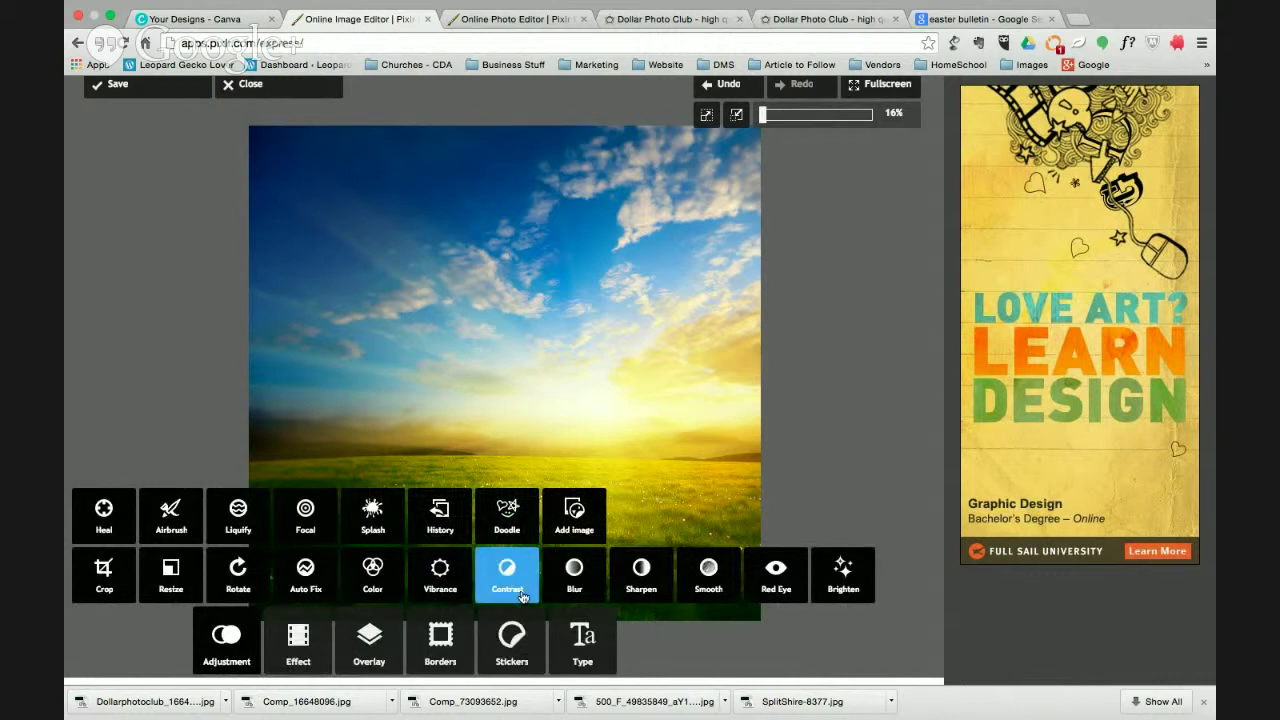
- Apply a Vibrance adjustment with amount 33
{"action": "left_click", "coordinate": [440, 575]}
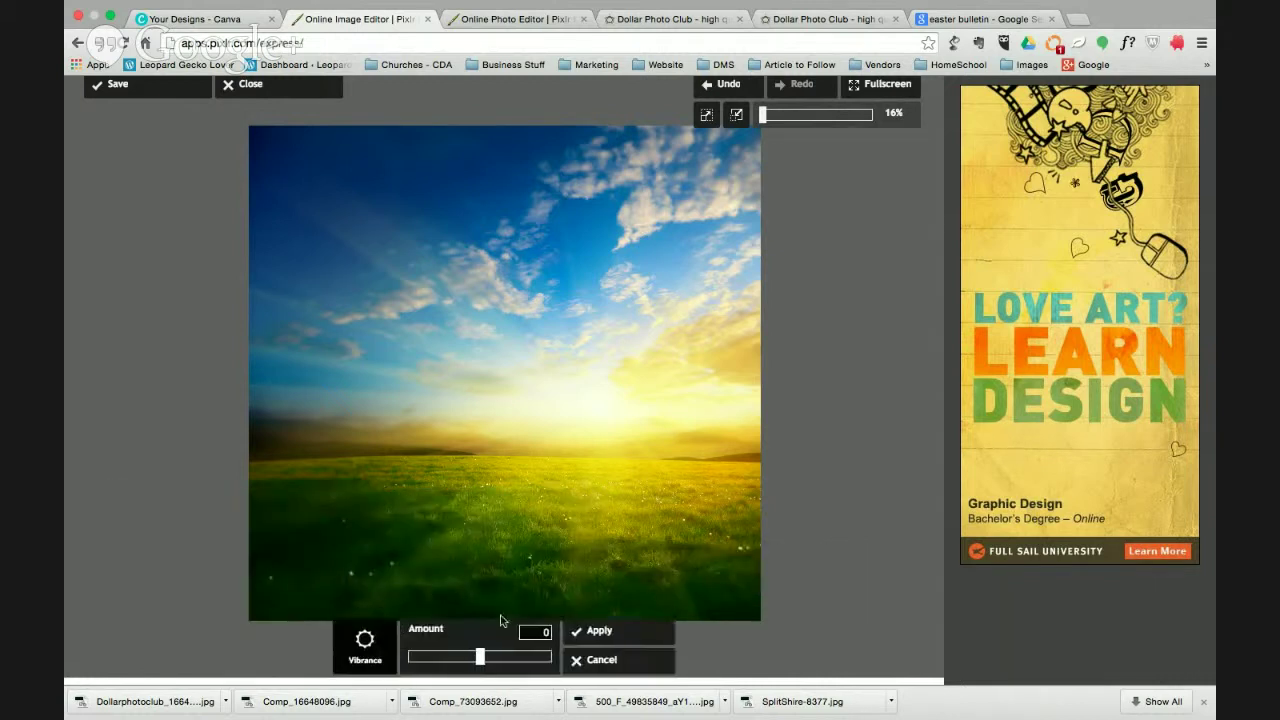
{"action": "left_click", "coordinate": [481, 658]}
{"action": "left_click_drag", "start_coordinate": [481, 660], "coordinate": [503, 660]}
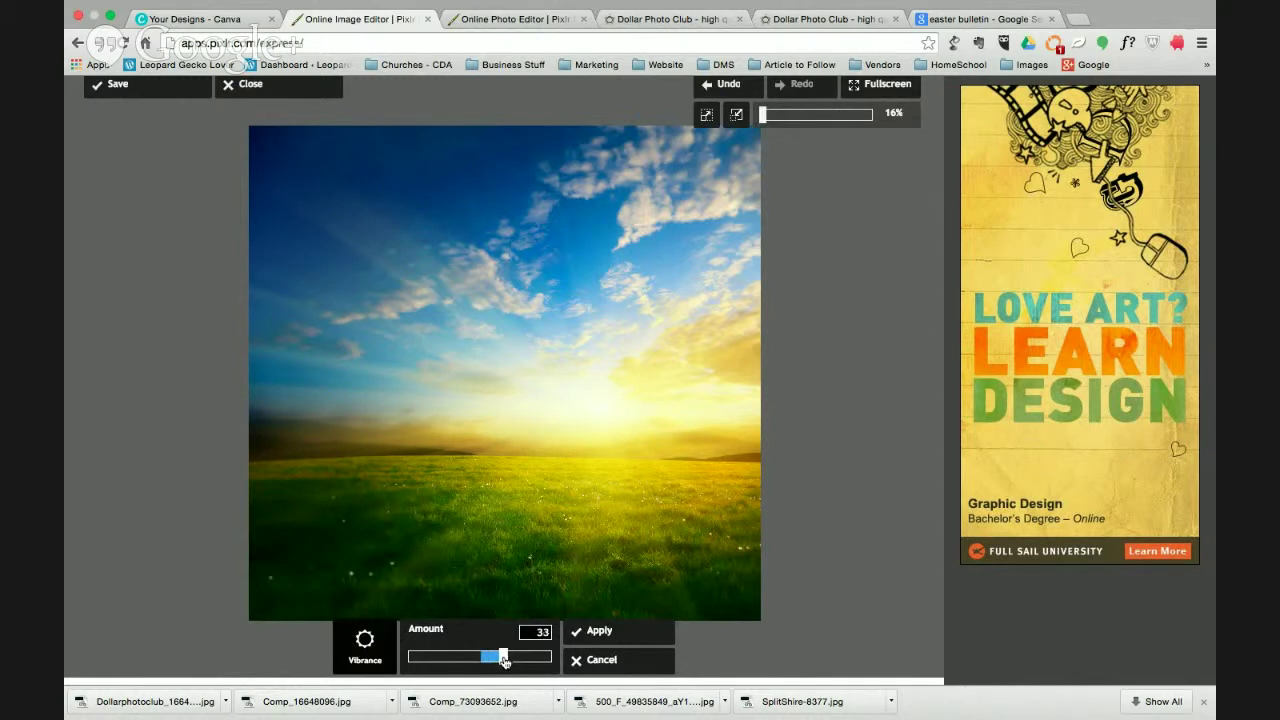
{"action": "left_click", "coordinate": [603, 634]}
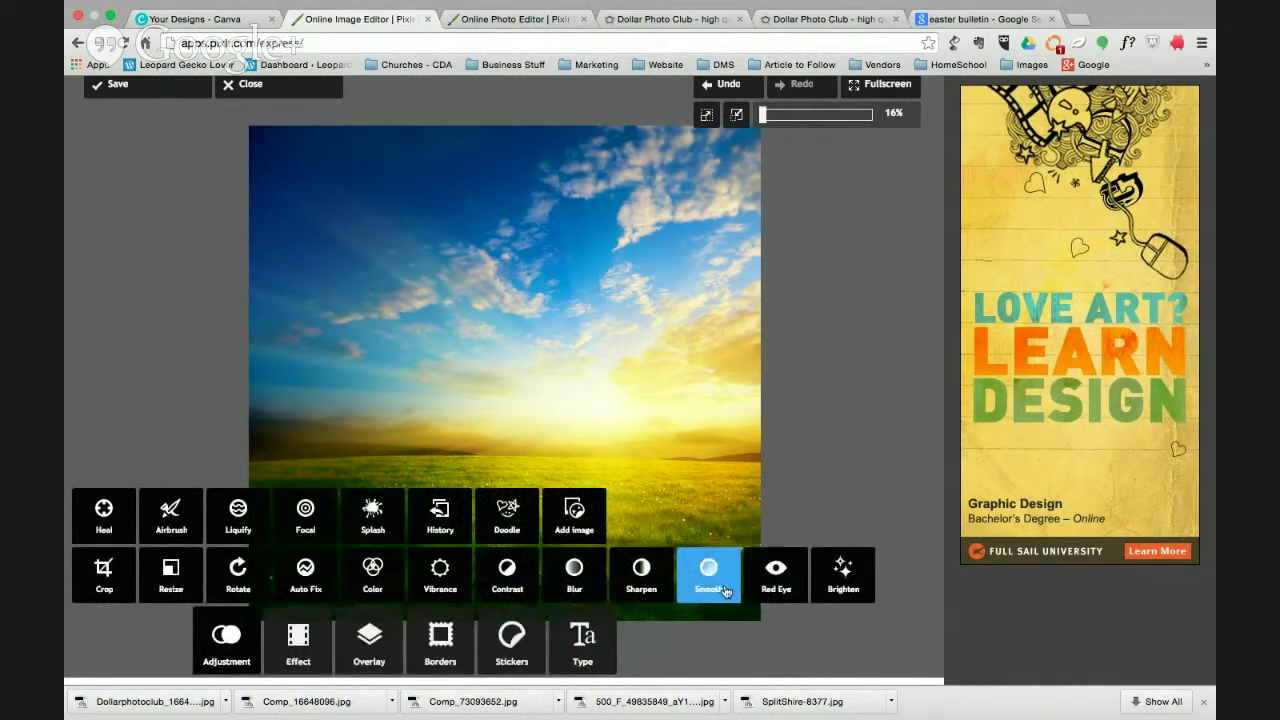
- Preview Creative filters like Grayson, Helena, Jinx, Kim and Ray, then discard them
{"action": "left_click", "coordinate": [305, 633]}
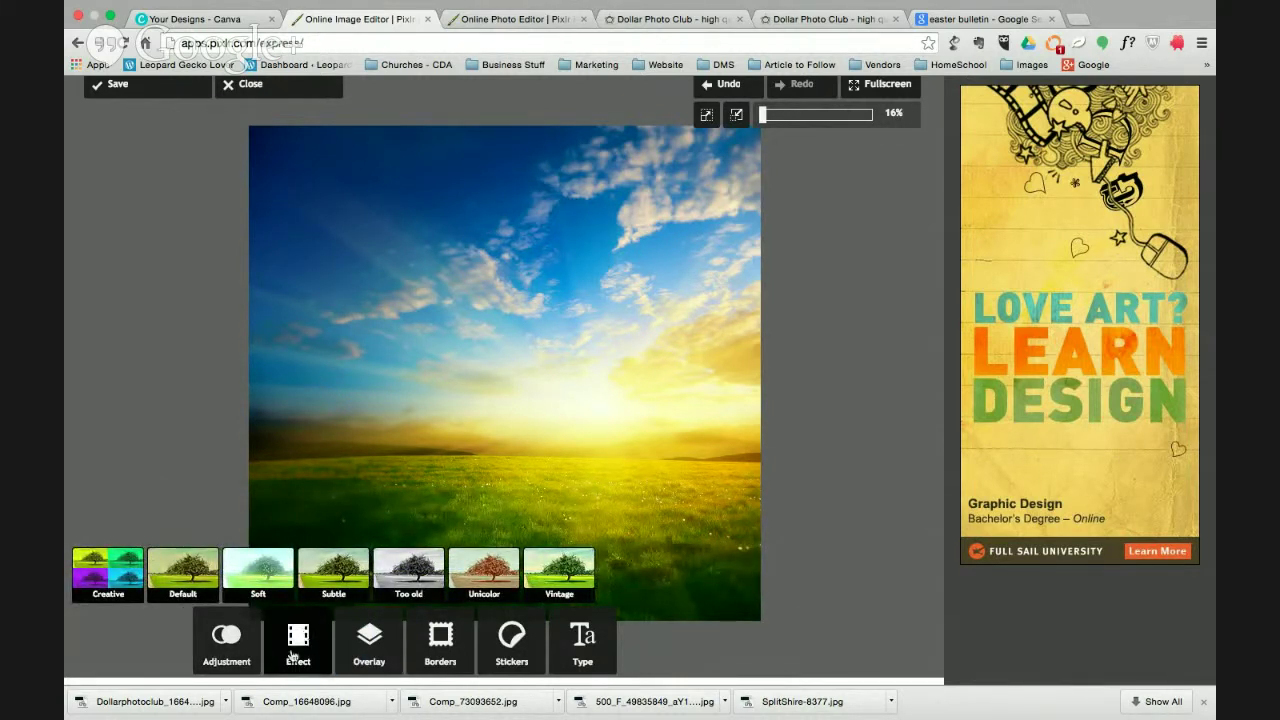
{"action": "left_click", "coordinate": [118, 576]}
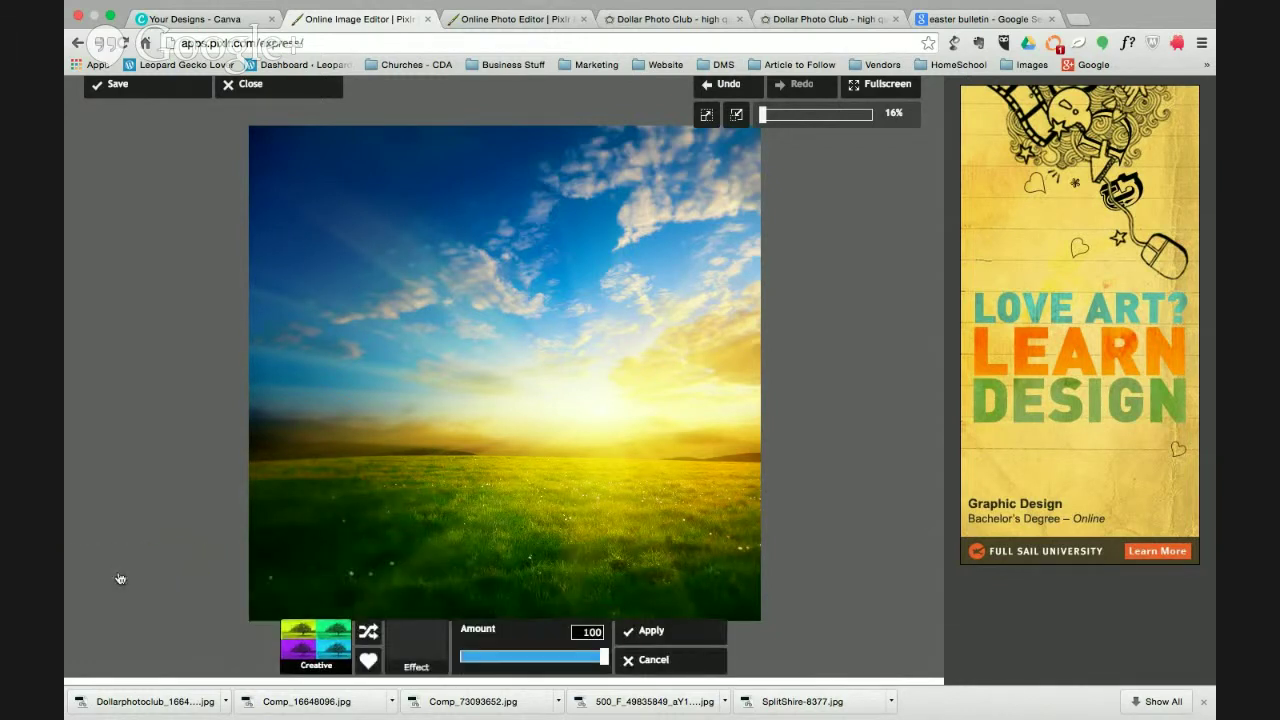
{"action": "left_click", "coordinate": [513, 563]}
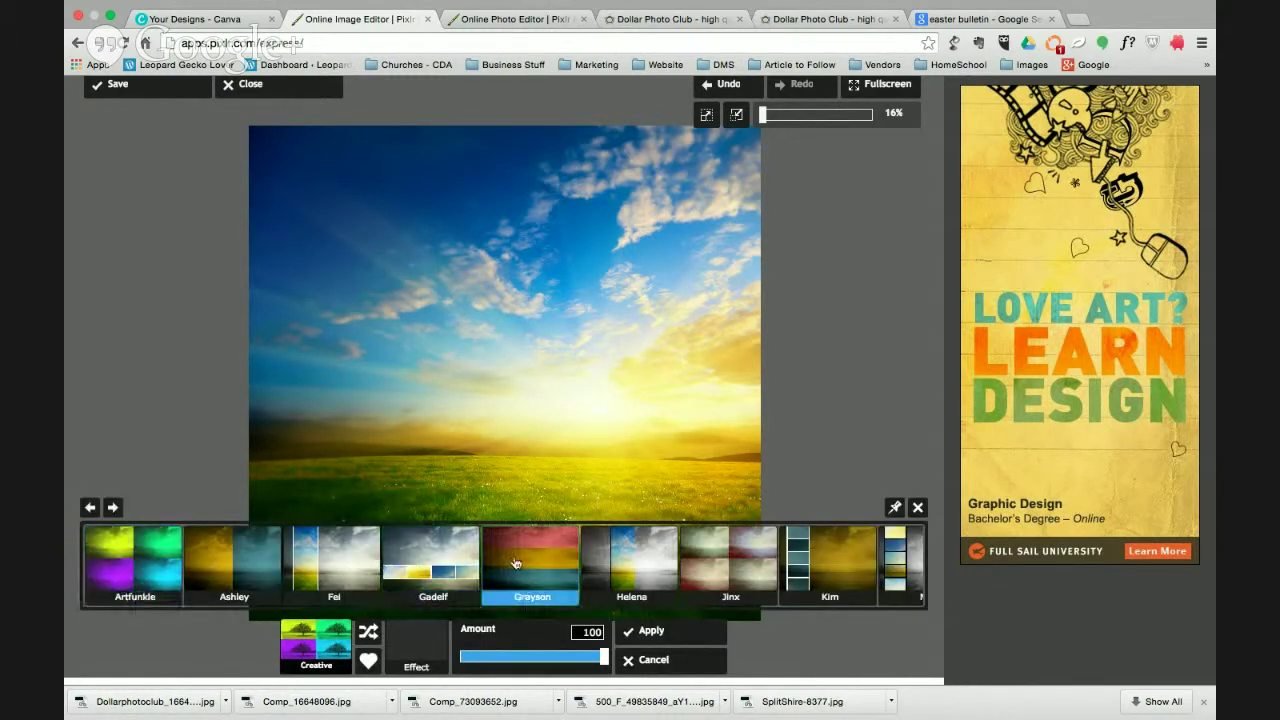
{"action": "left_click", "coordinate": [612, 568]}
{"action": "left_click", "coordinate": [735, 564]}
{"action": "left_click", "coordinate": [790, 572]}
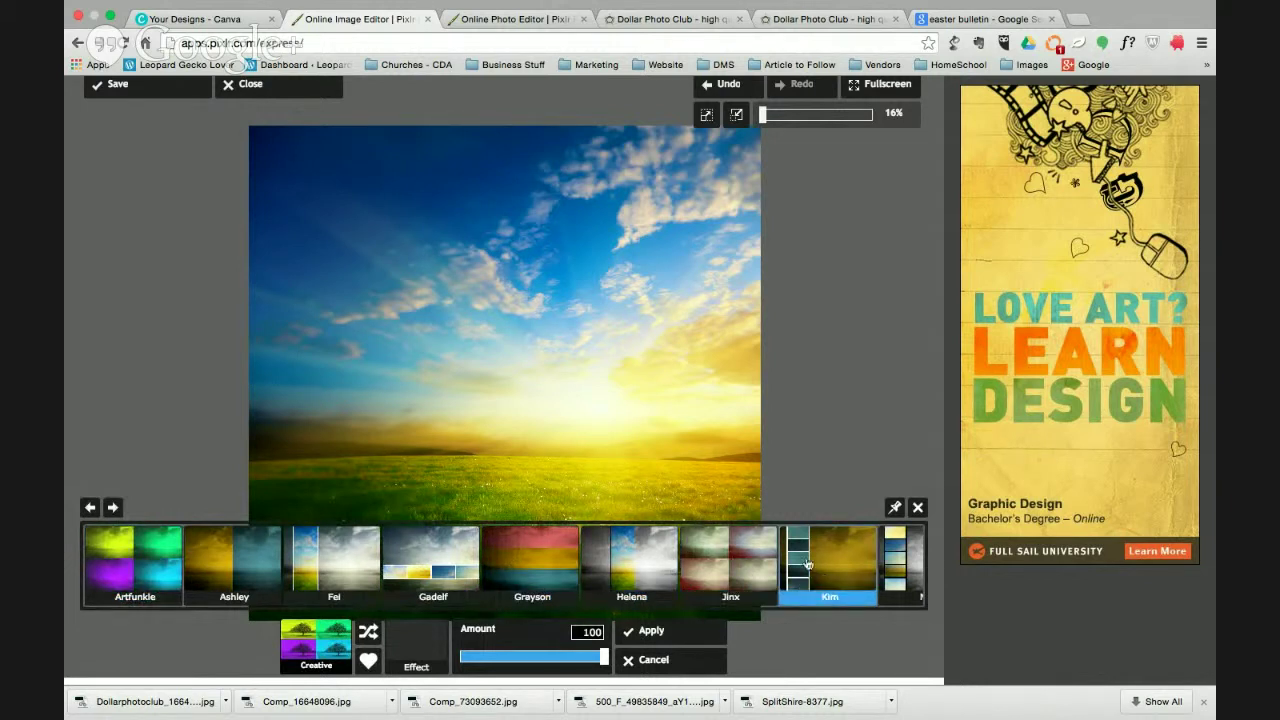
{"action": "left_click", "coordinate": [902, 565]}
{"action": "left_click", "coordinate": [611, 571]}
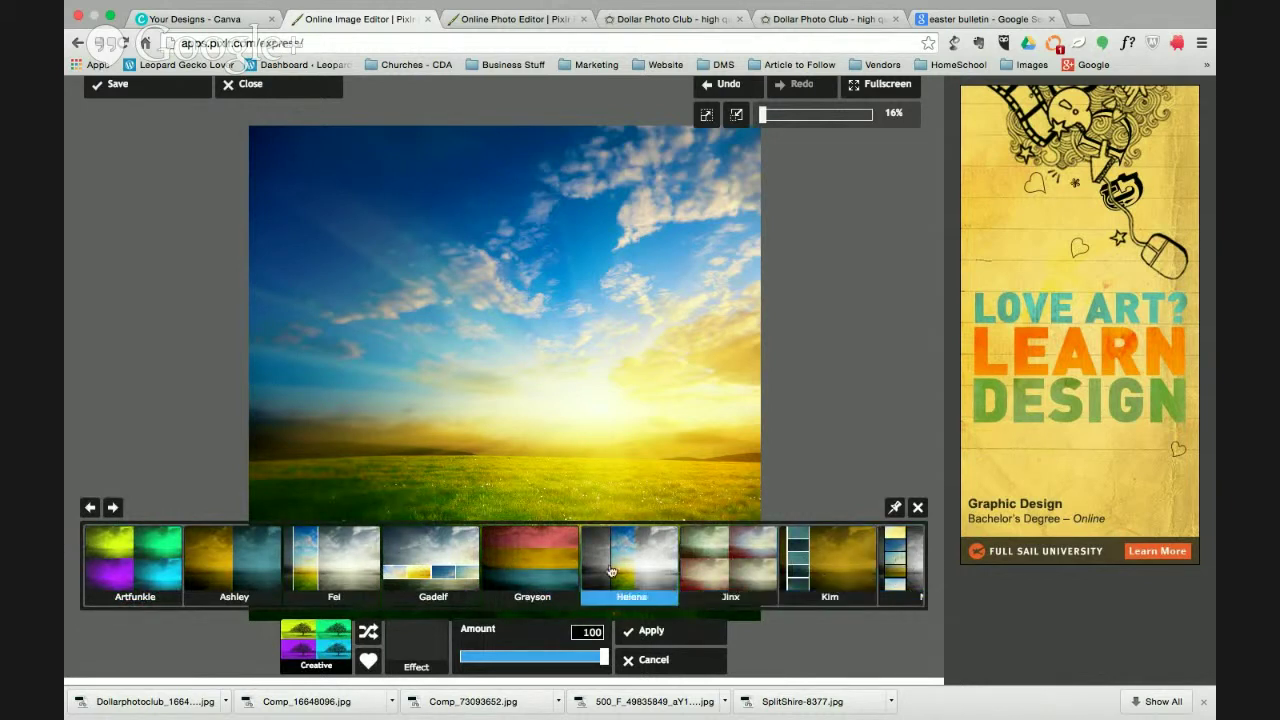
{"action": "left_click", "coordinate": [652, 660]}
{"action": "left_click", "coordinate": [113, 508]}
{"action": "left_click", "coordinate": [113, 508]}
{"action": "left_click", "coordinate": [113, 508]}
{"action": "left_click", "coordinate": [113, 508]}
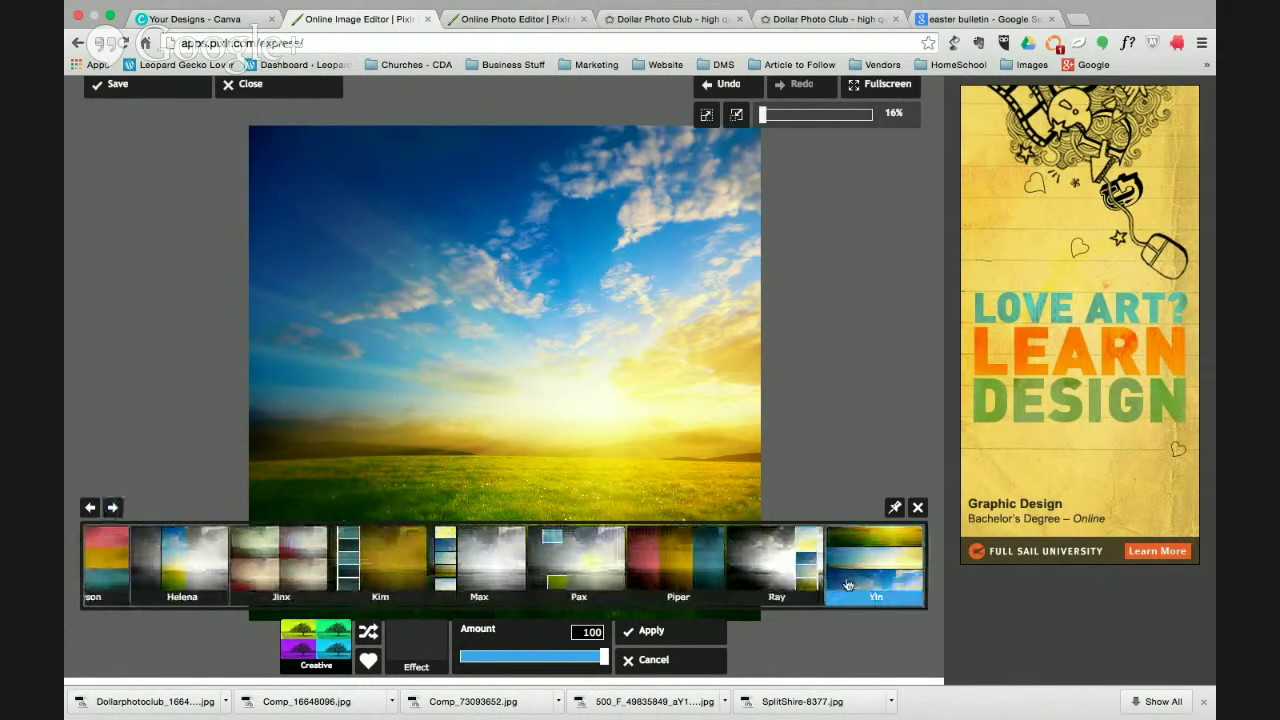
{"action": "left_click", "coordinate": [790, 580]}
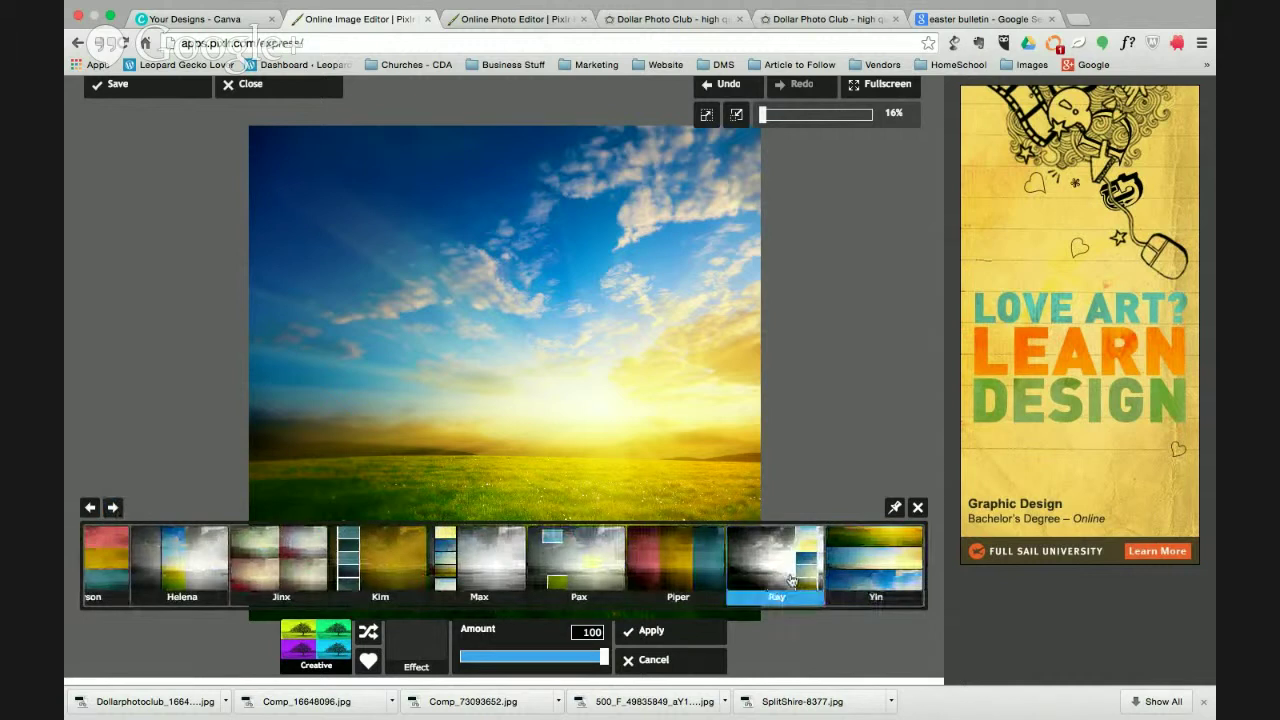
{"action": "left_click", "coordinate": [656, 664]}
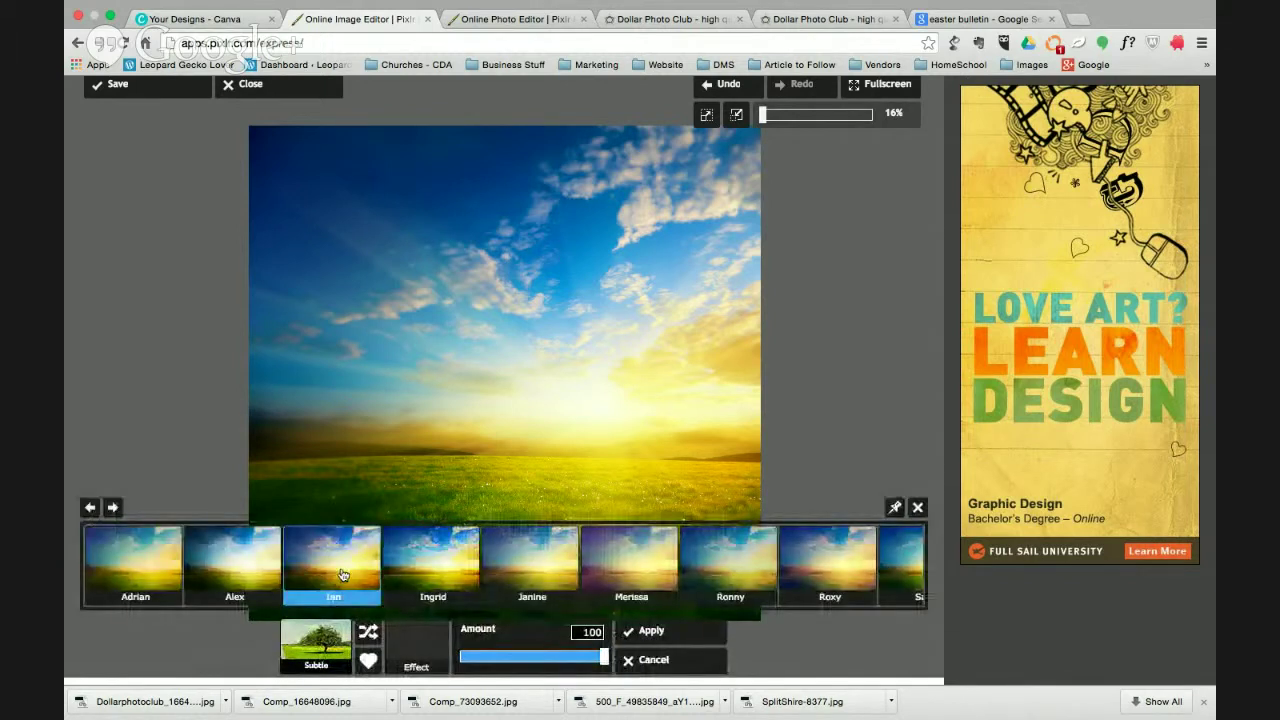
- Try the Subtle filters Roxy and Alex, then apply Ingrid at amount 100
{"action": "left_click", "coordinate": [532, 578]}
{"action": "left_click", "coordinate": [722, 582]}
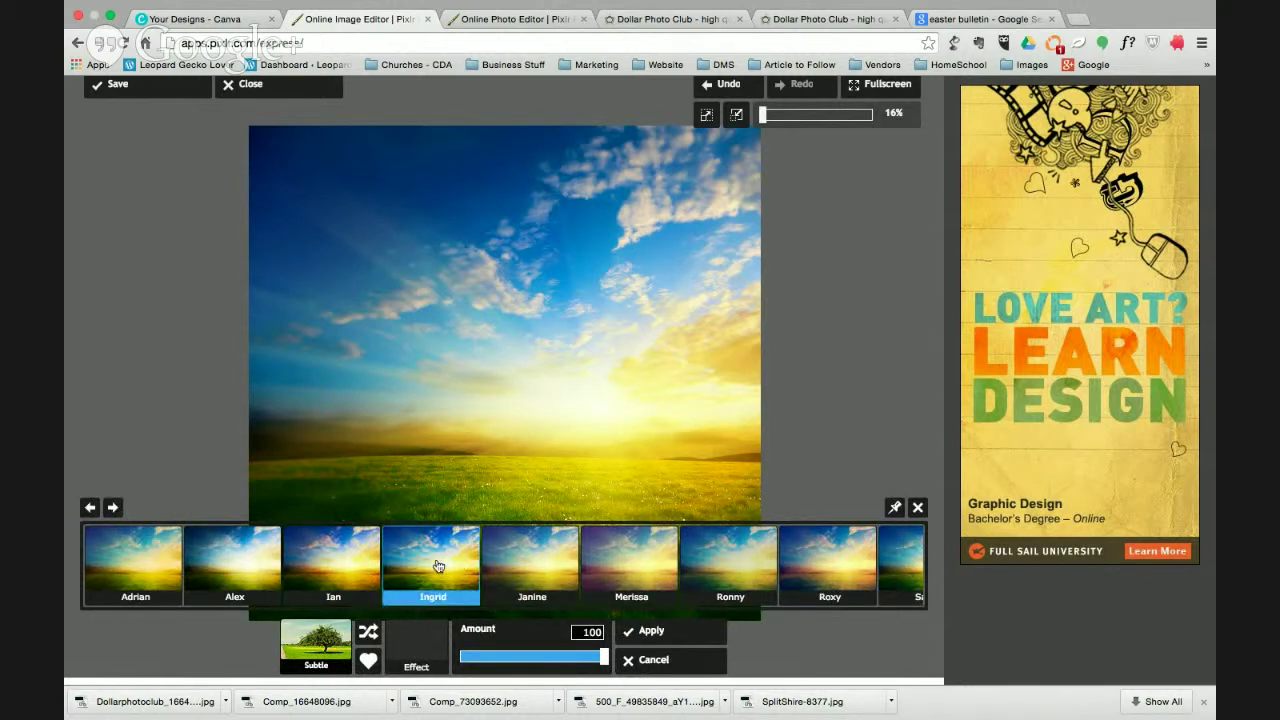
{"action": "left_click", "coordinate": [813, 555]}
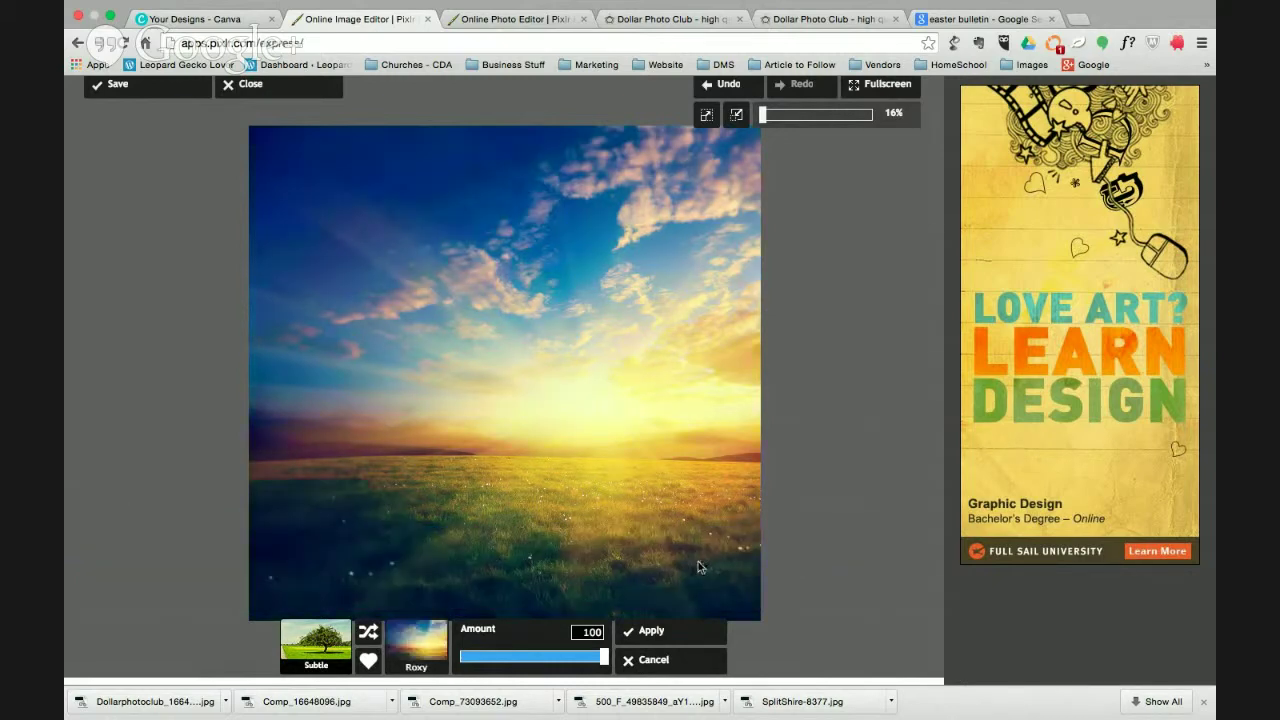
{"action": "left_click", "coordinate": [430, 645]}
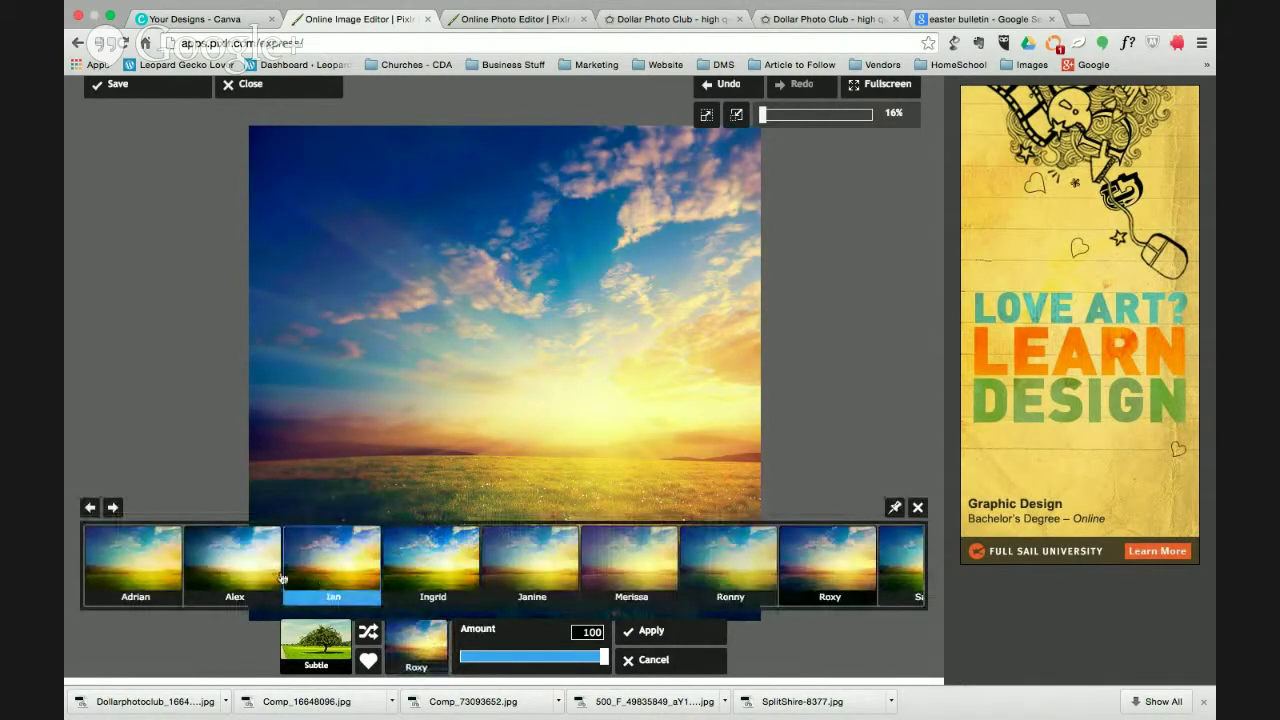
{"action": "left_click", "coordinate": [233, 577]}
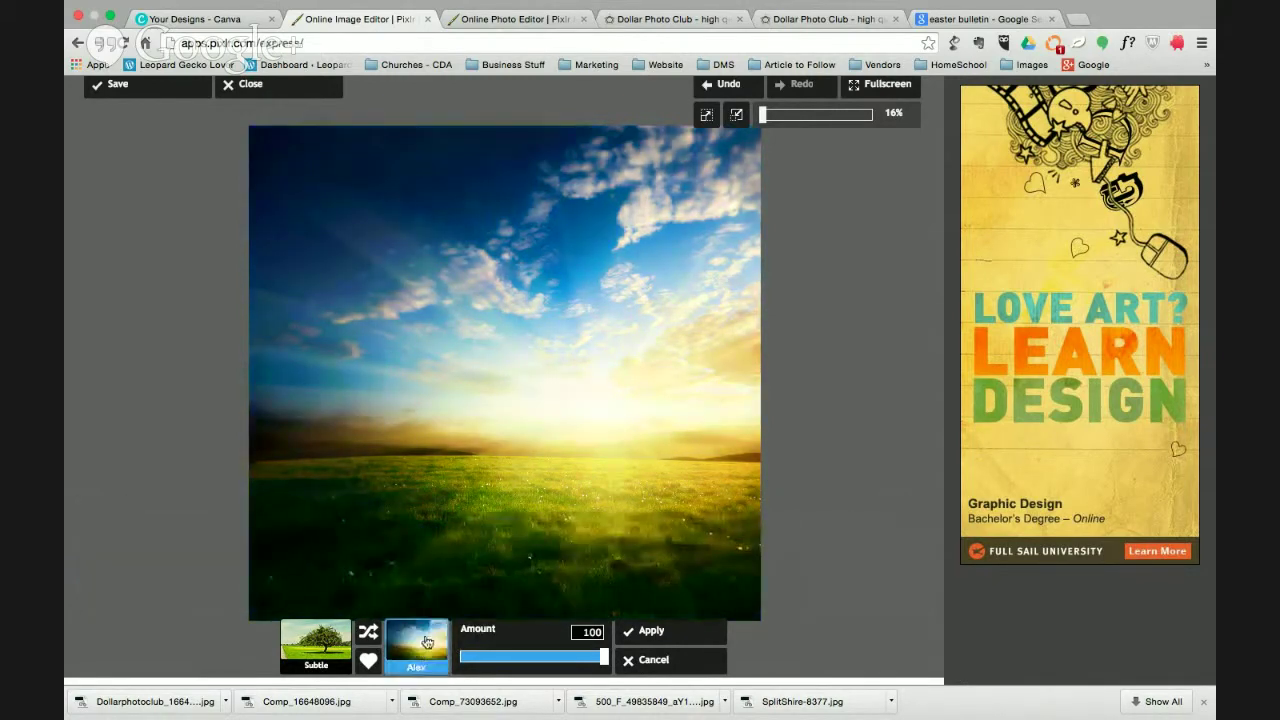
{"action": "left_click", "coordinate": [426, 642]}
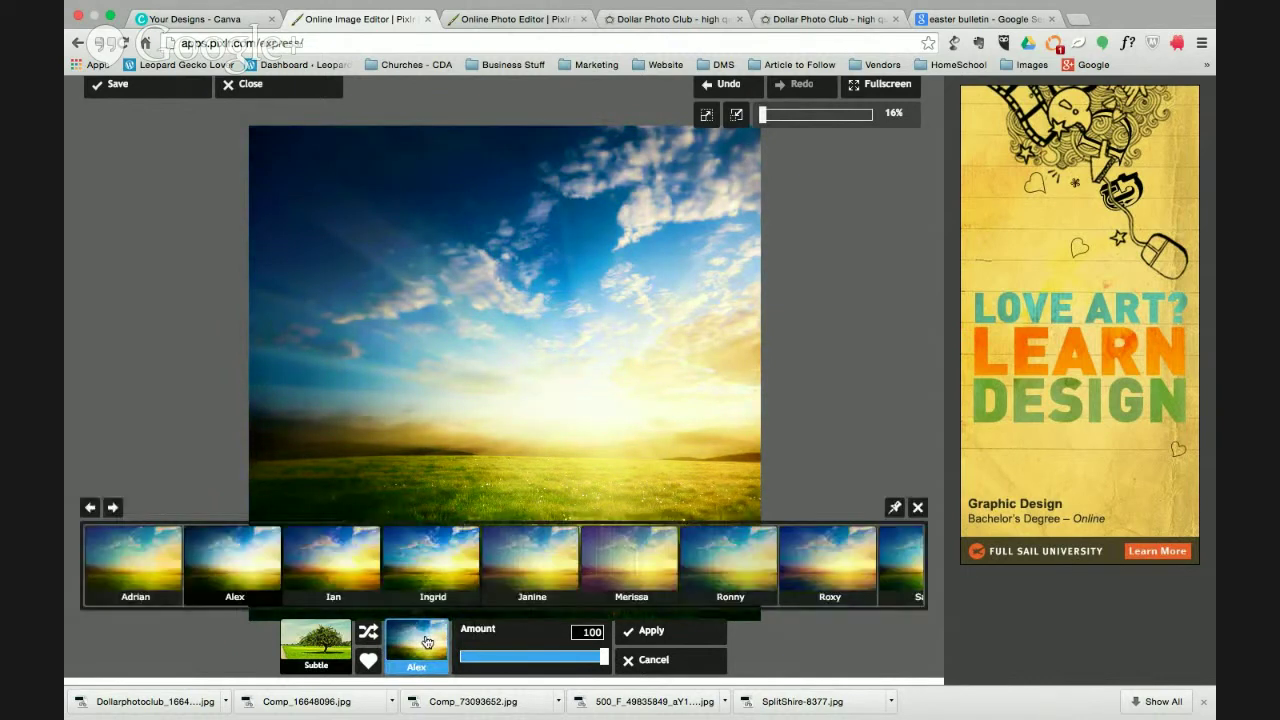
{"action": "left_click", "coordinate": [446, 588]}
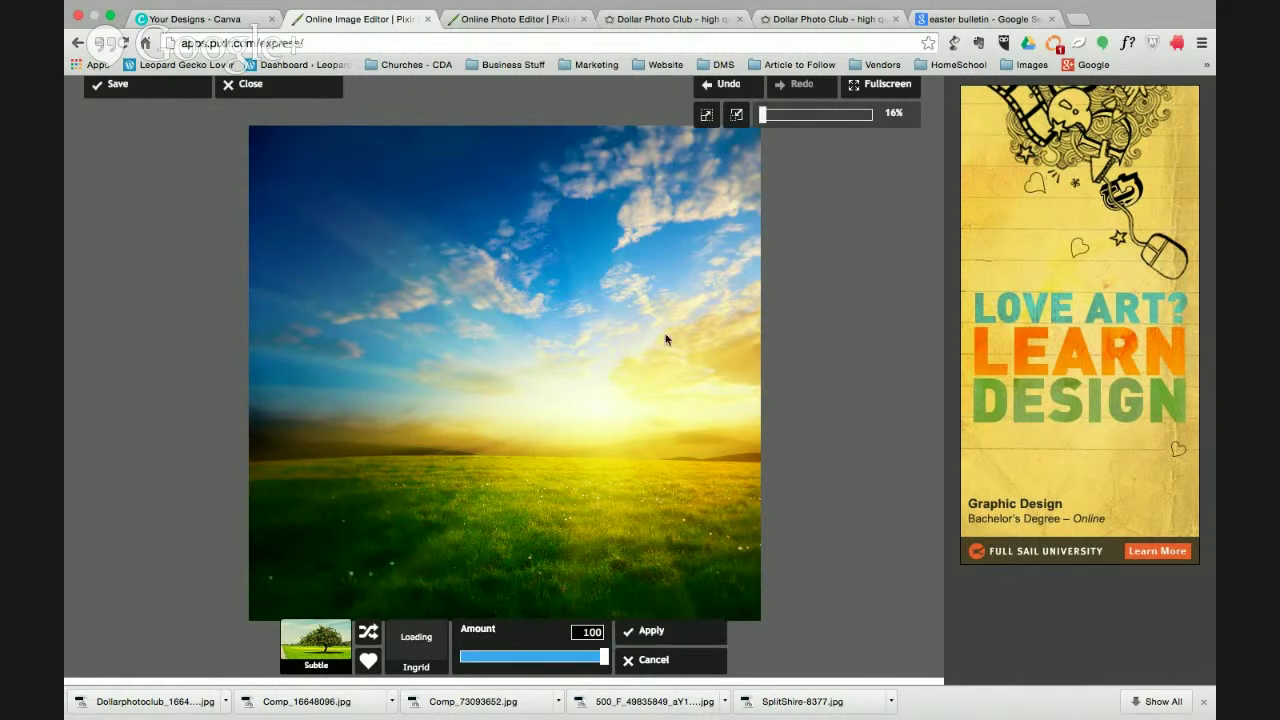
{"action": "left_click", "coordinate": [662, 631]}
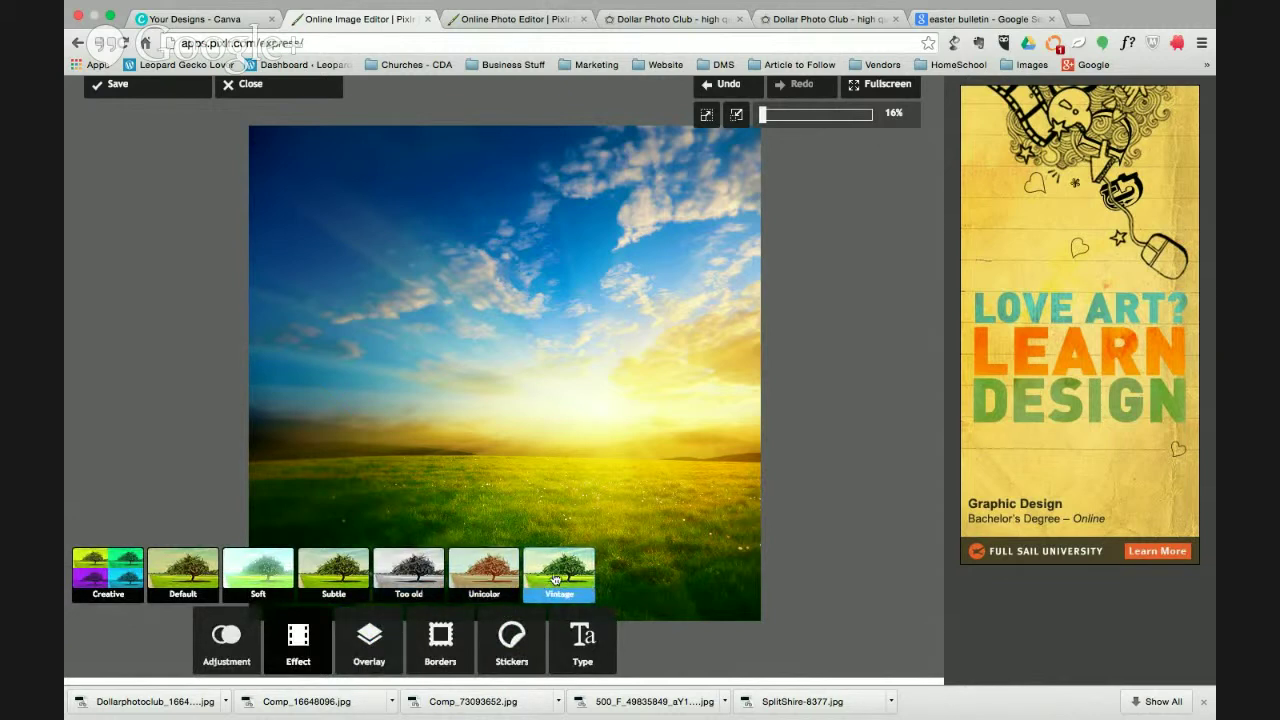
- Try the Retro poster Beam and Gritty overlays, then discard them
{"action": "left_click", "coordinate": [384, 642]}
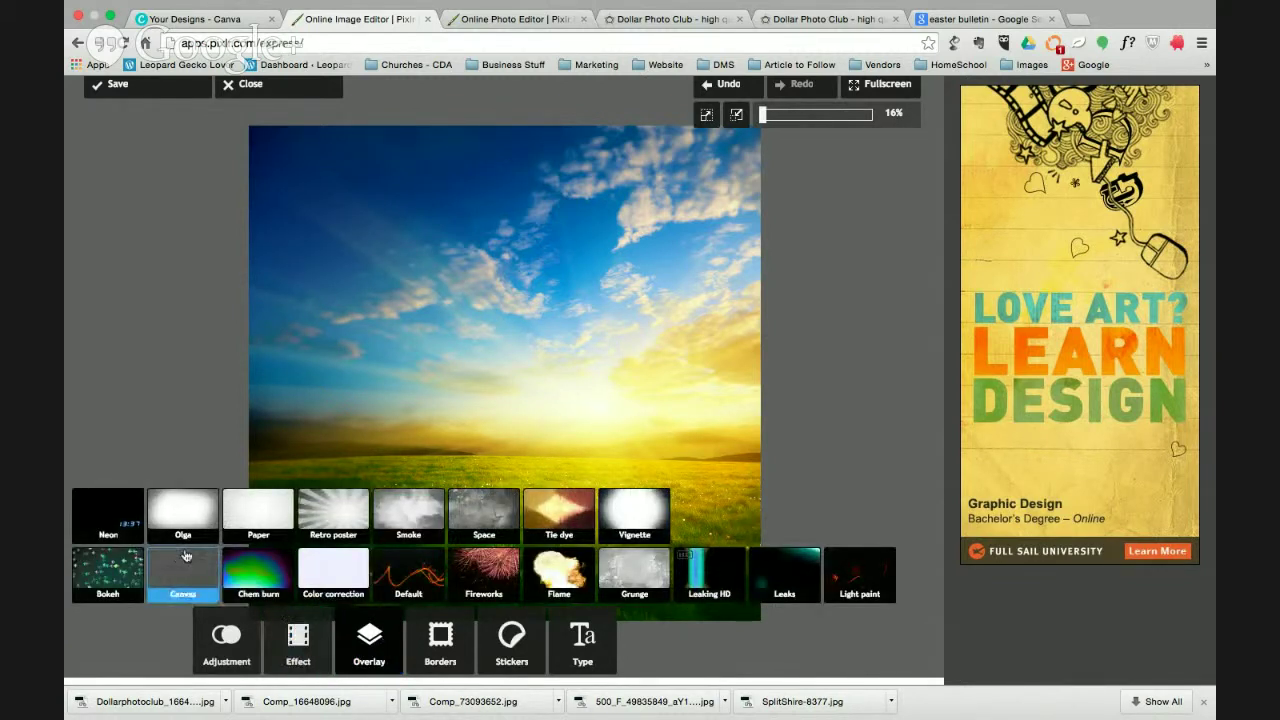
{"action": "left_click", "coordinate": [350, 524]}
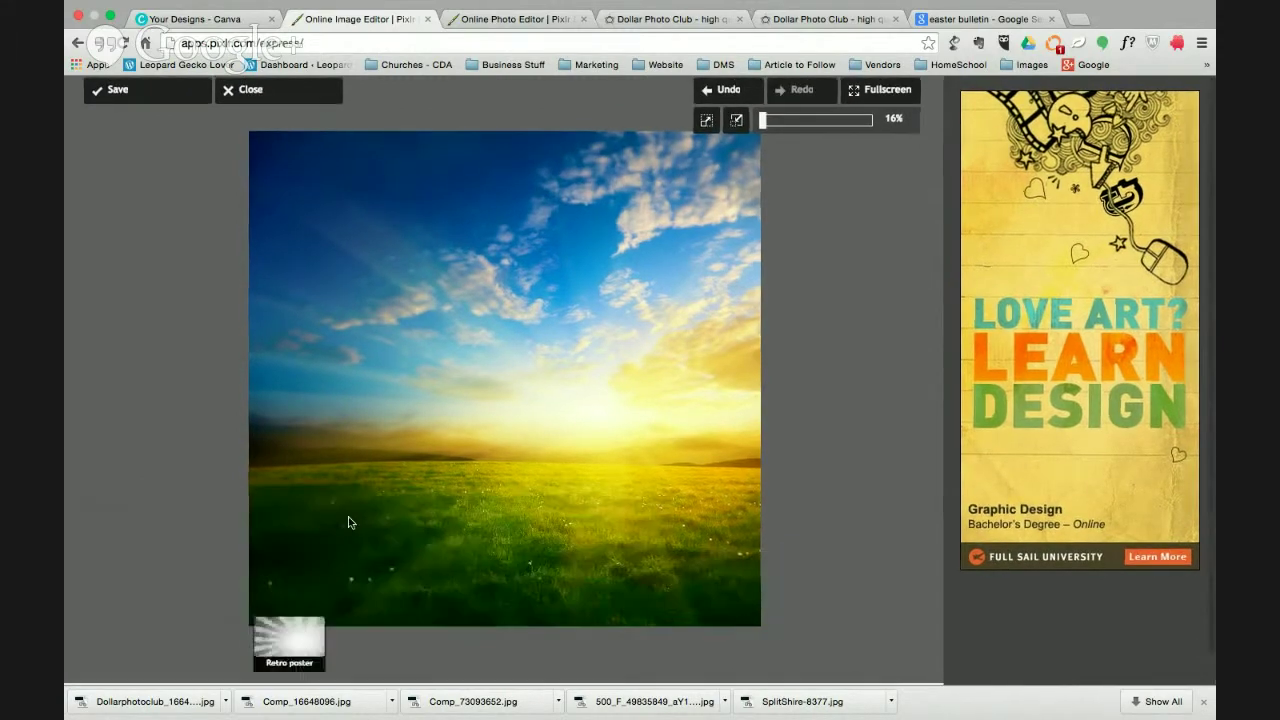
{"action": "left_click", "coordinate": [387, 650]}
{"action": "left_click", "coordinate": [226, 566]}
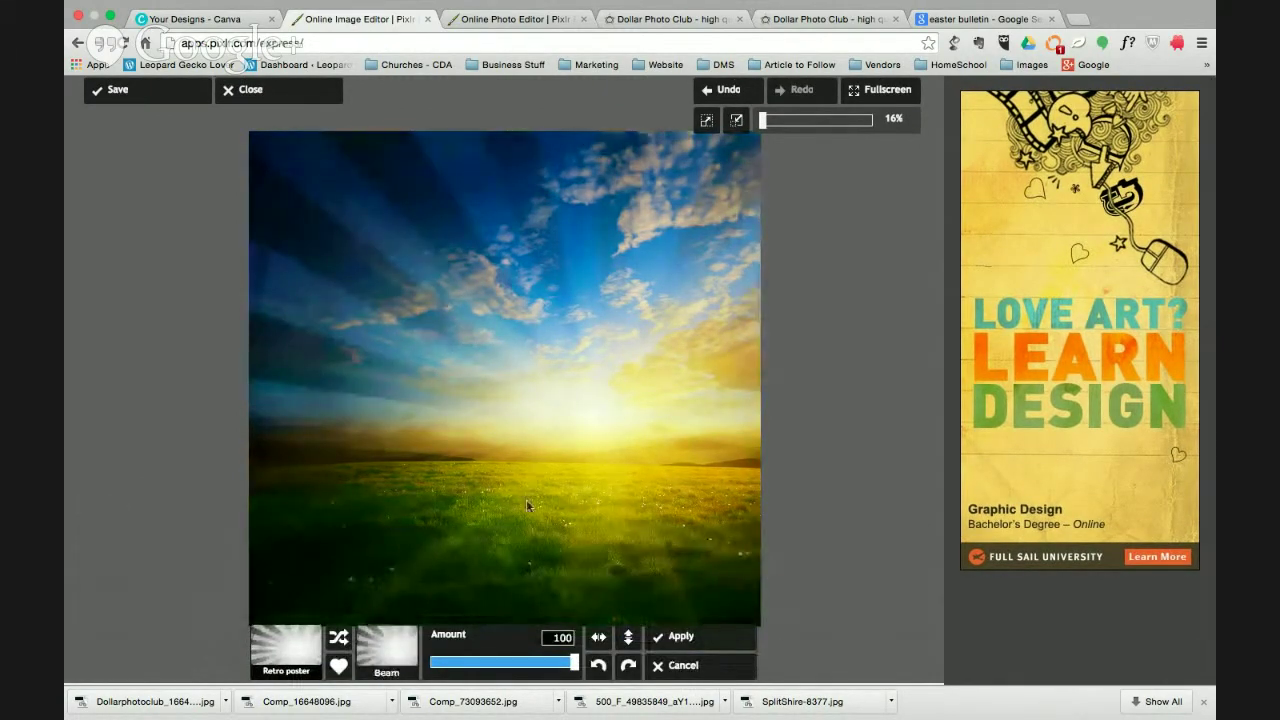
{"action": "left_click", "coordinate": [387, 650]}
{"action": "left_click", "coordinate": [564, 551]}
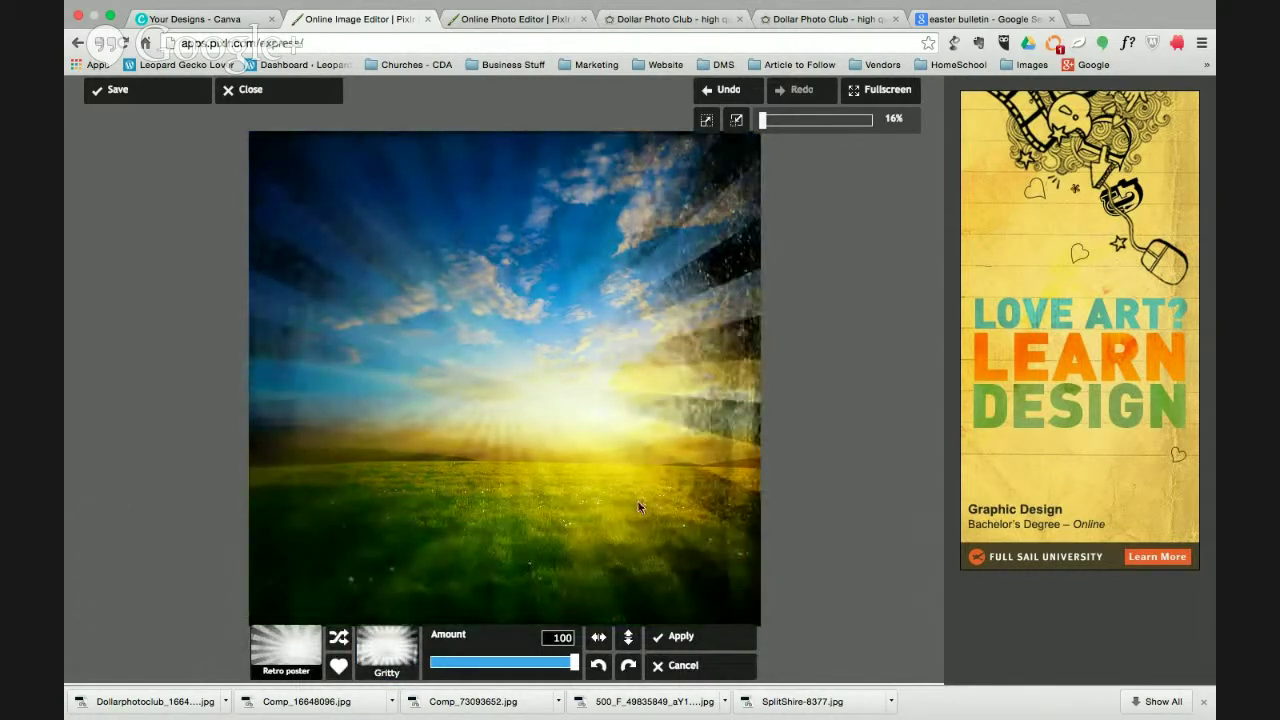
{"action": "left_click", "coordinate": [690, 667]}
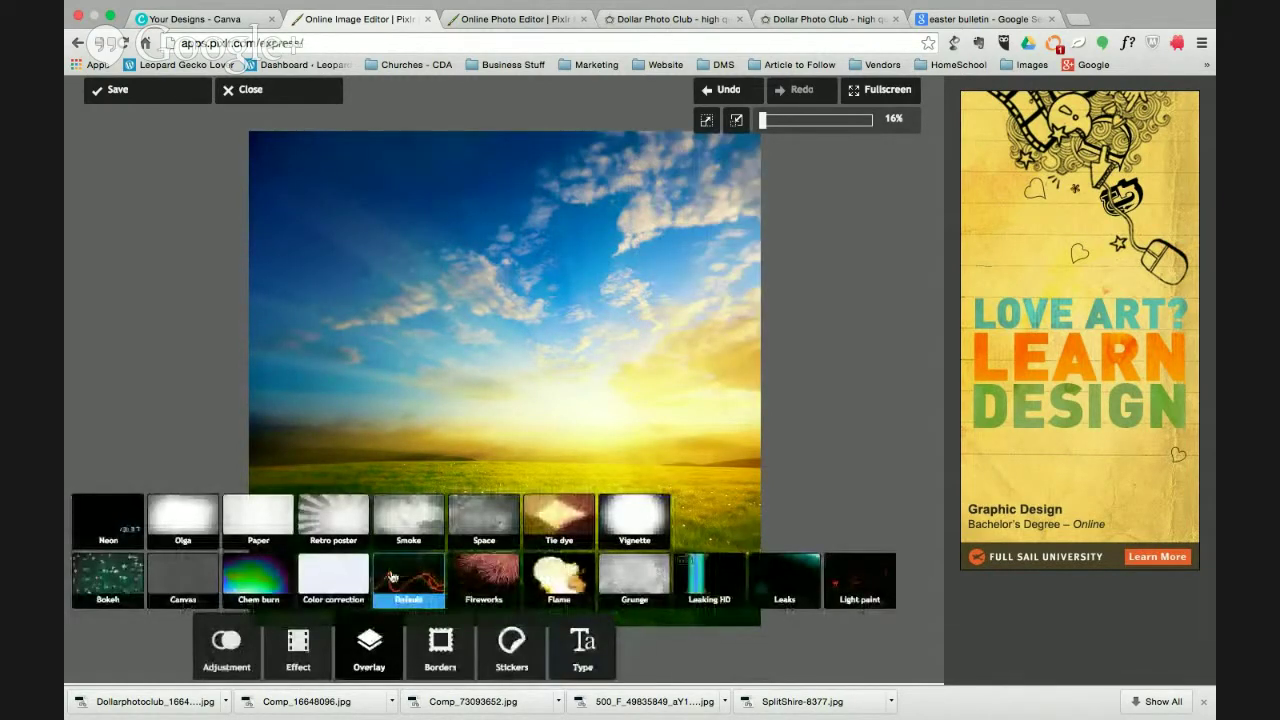
- Try the Cross, Harsh and Paper canvas textures, then choose Carbon at amount 27
{"action": "left_click", "coordinate": [203, 581]}
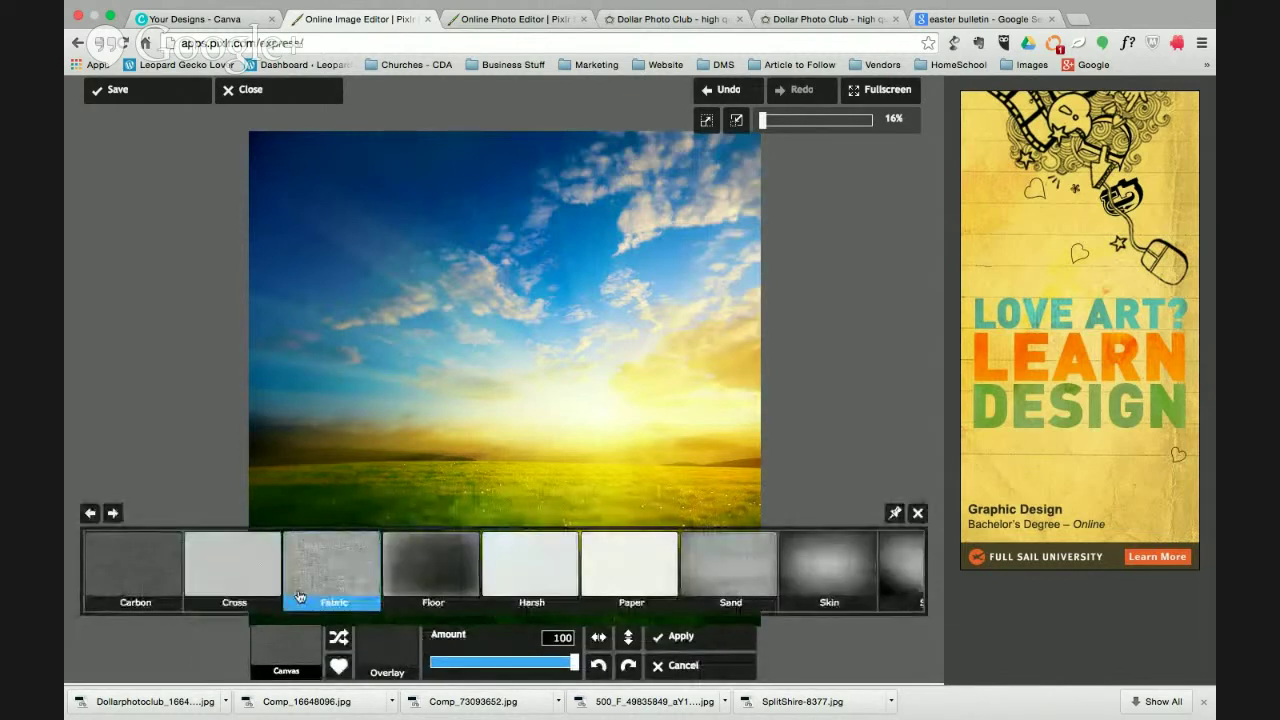
{"action": "left_click", "coordinate": [212, 581]}
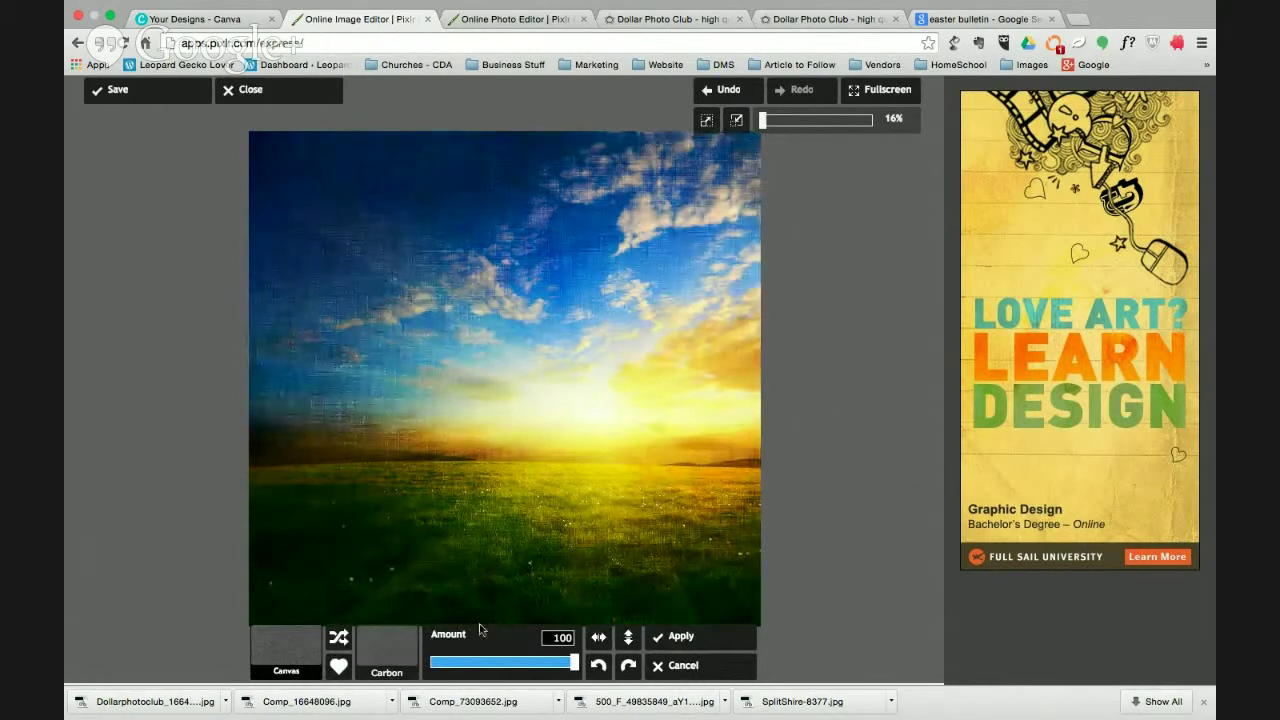
{"action": "left_click", "coordinate": [387, 648]}
{"action": "left_click", "coordinate": [537, 583]}
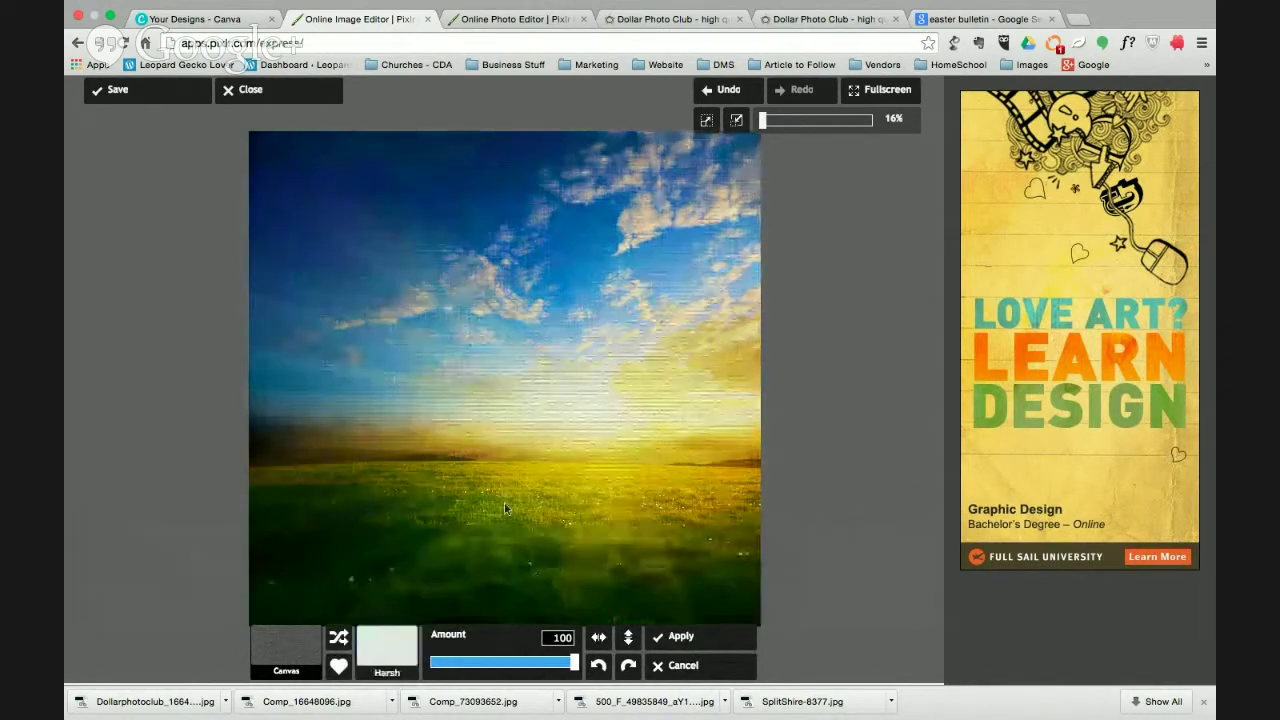
{"action": "left_click", "coordinate": [398, 647]}
{"action": "left_click", "coordinate": [600, 572]}
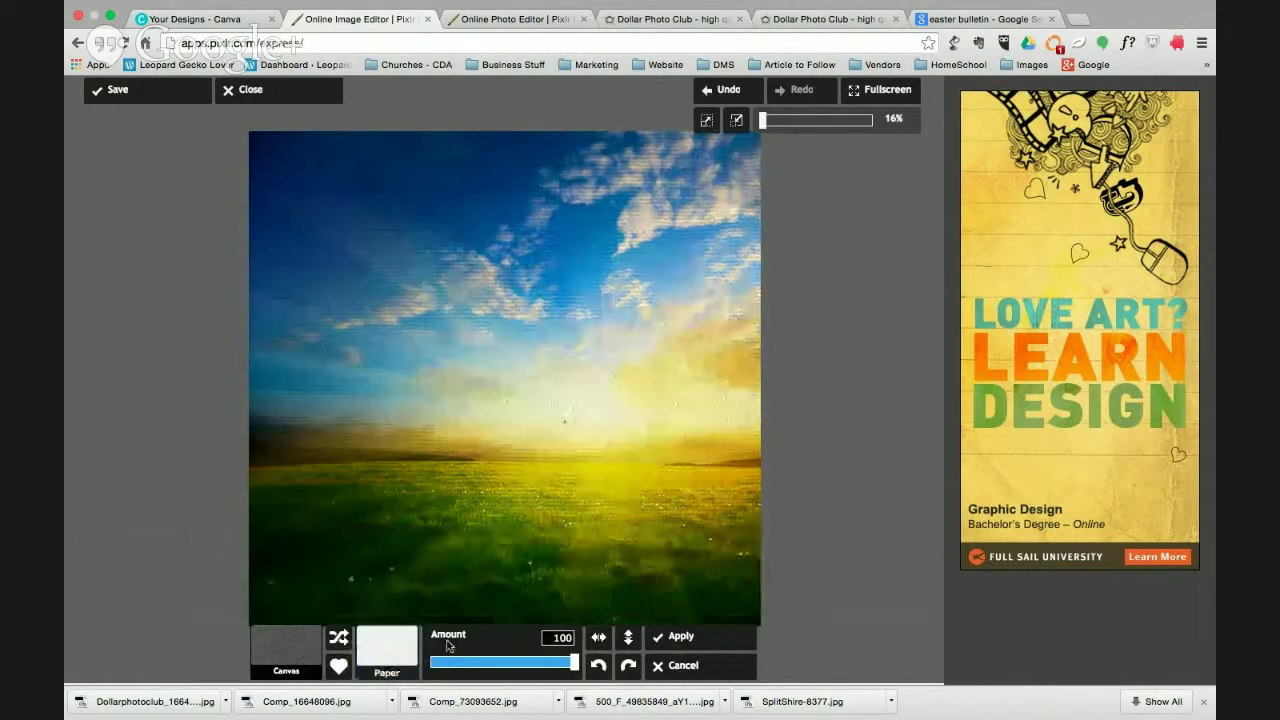
{"action": "left_click", "coordinate": [404, 650]}
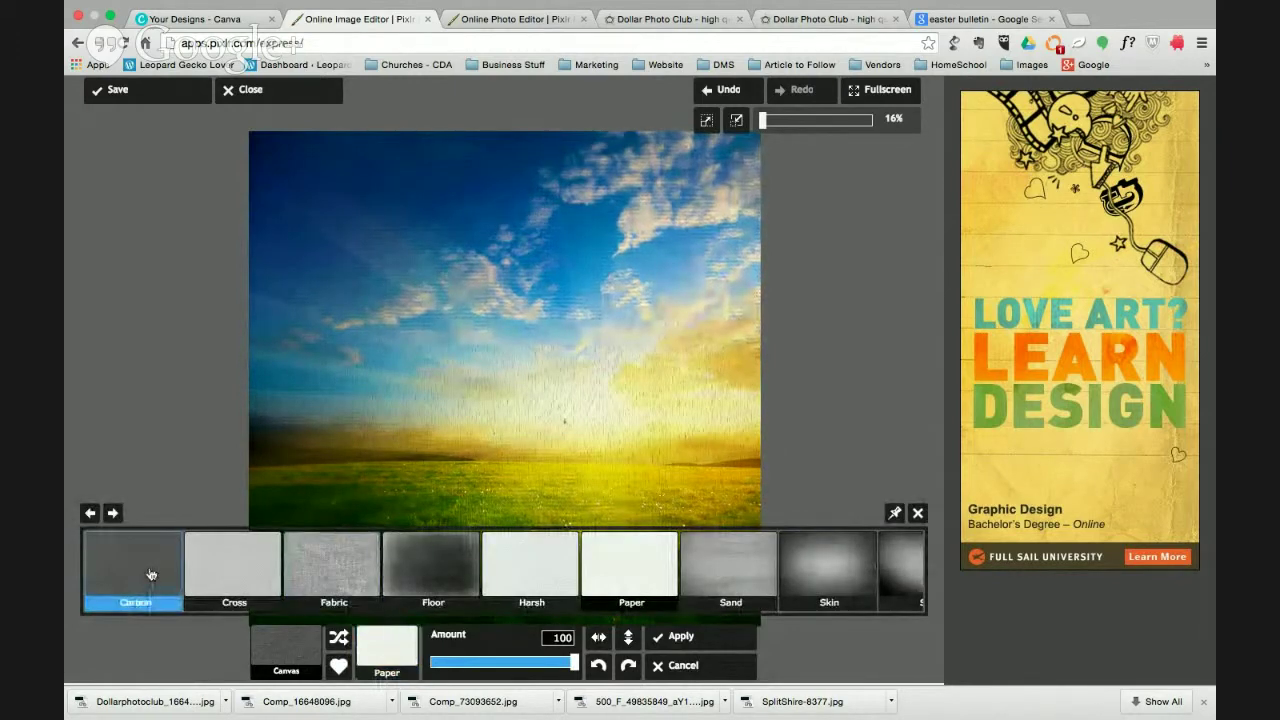
{"action": "left_click", "coordinate": [149, 567]}
{"action": "left_click", "coordinate": [390, 652]}
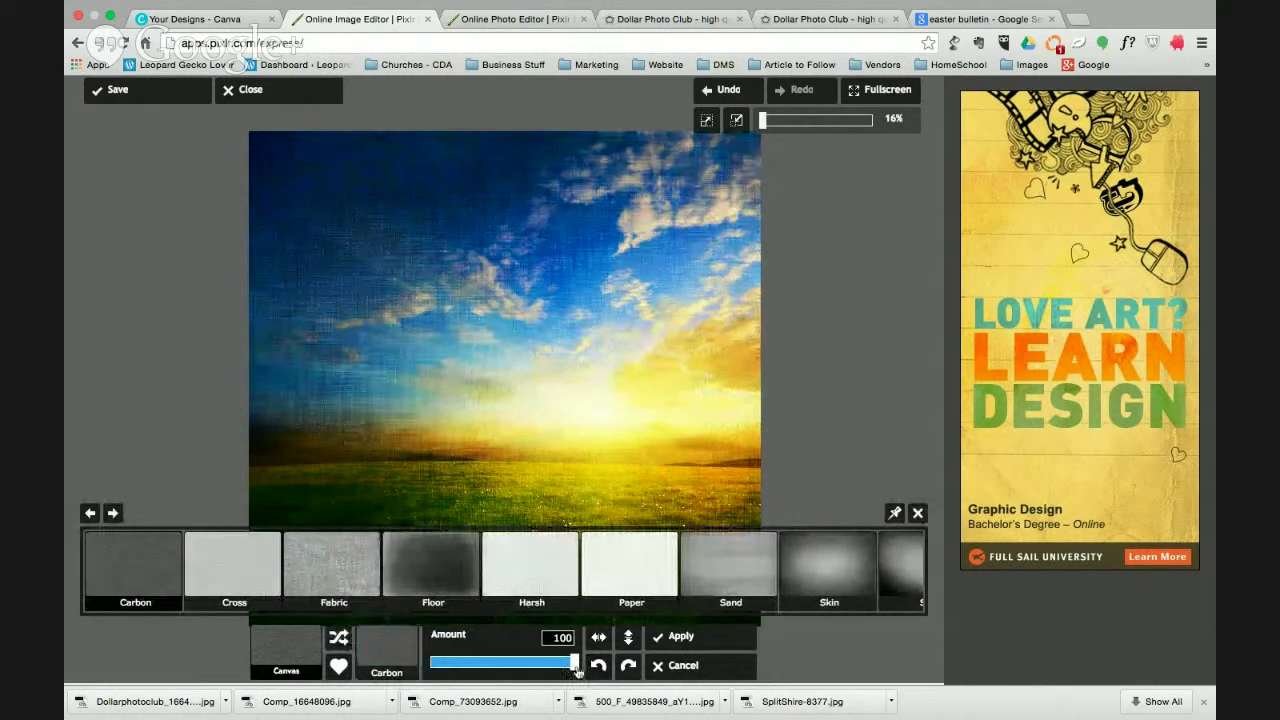
{"action": "left_click_drag", "start_coordinate": [578, 670], "coordinate": [473, 661]}
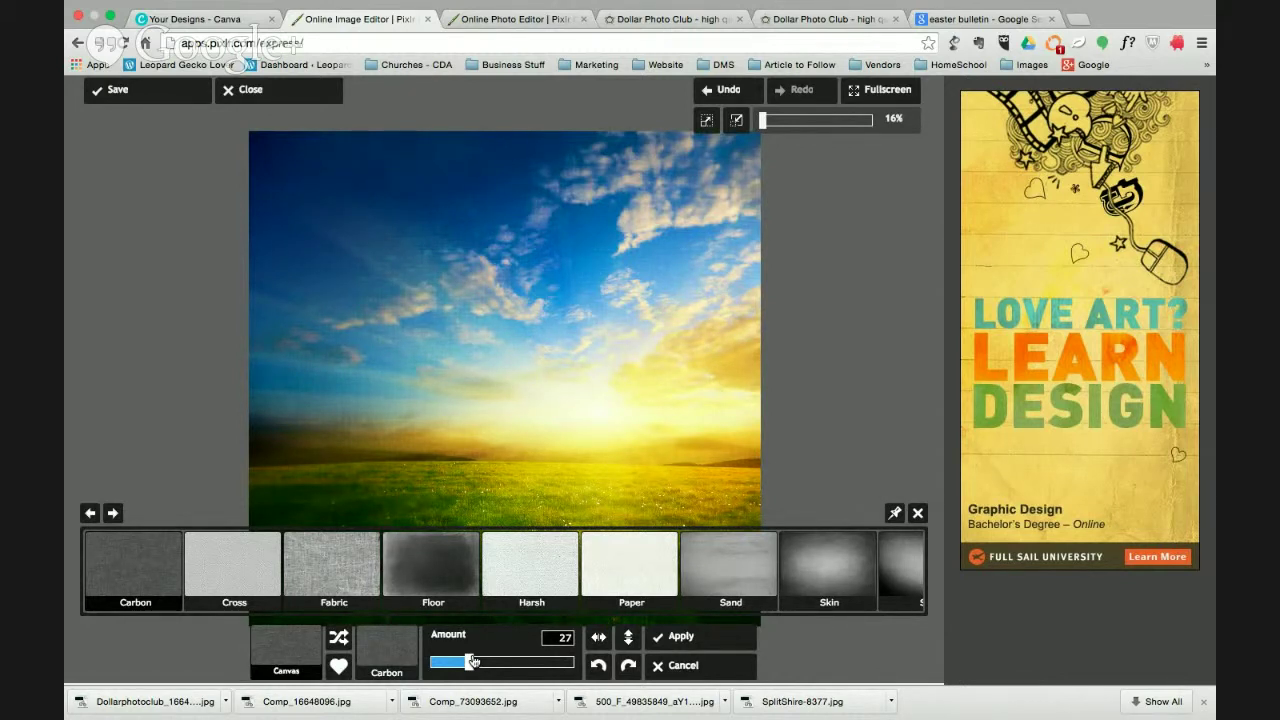
- Apply the Carbon texture, then add the Soft canvas vignette at amount about 18
{"action": "left_click", "coordinate": [688, 634]}
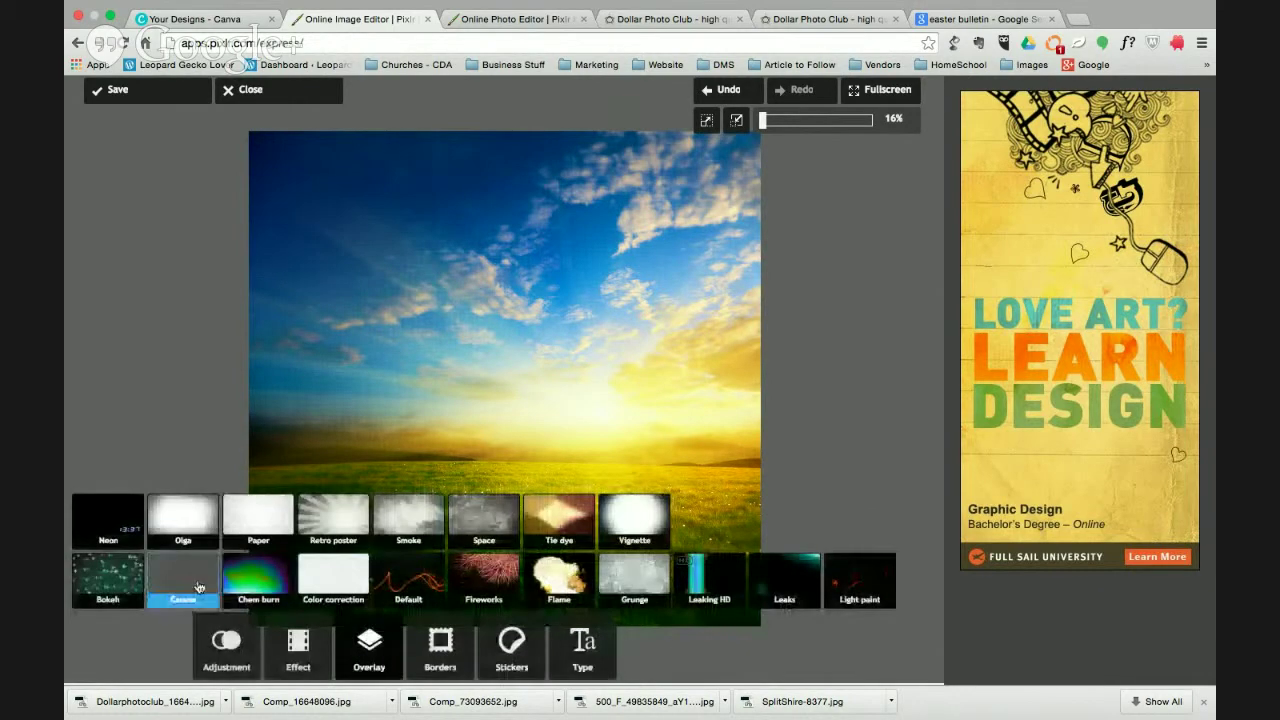
{"action": "left_click", "coordinate": [199, 587]}
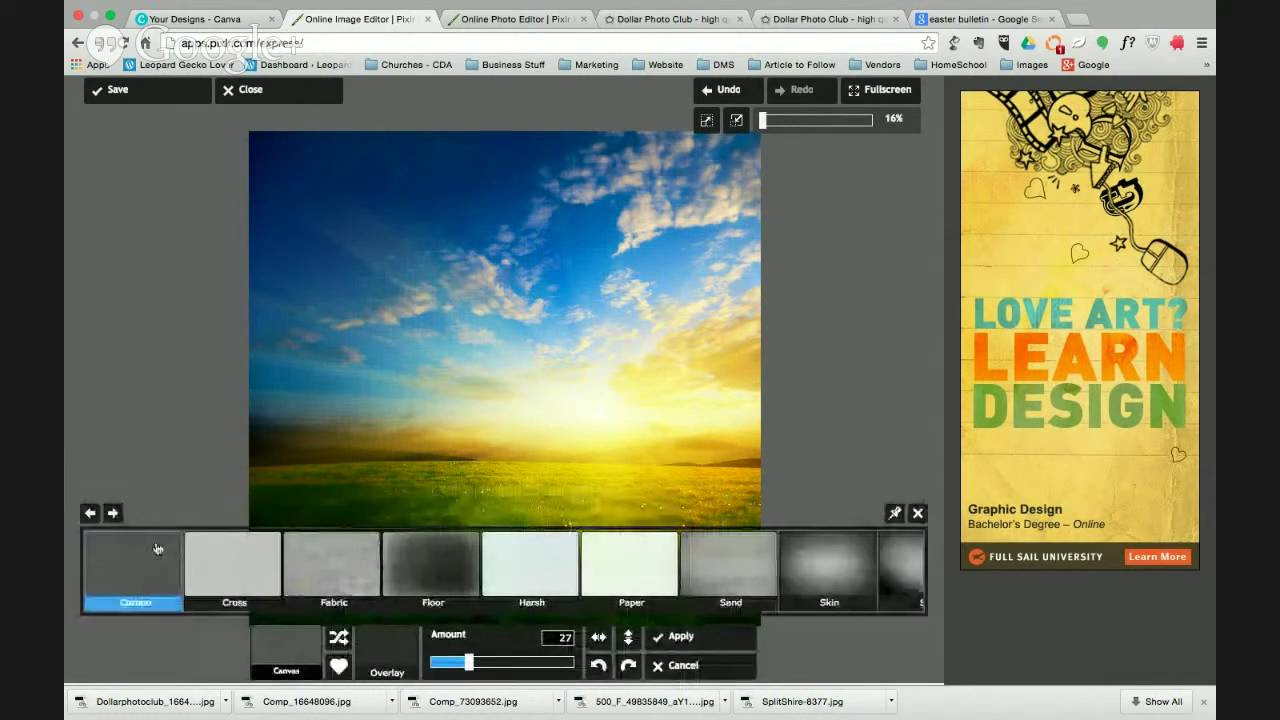
{"action": "left_click", "coordinate": [113, 513]}
{"action": "left_click", "coordinate": [676, 572]}
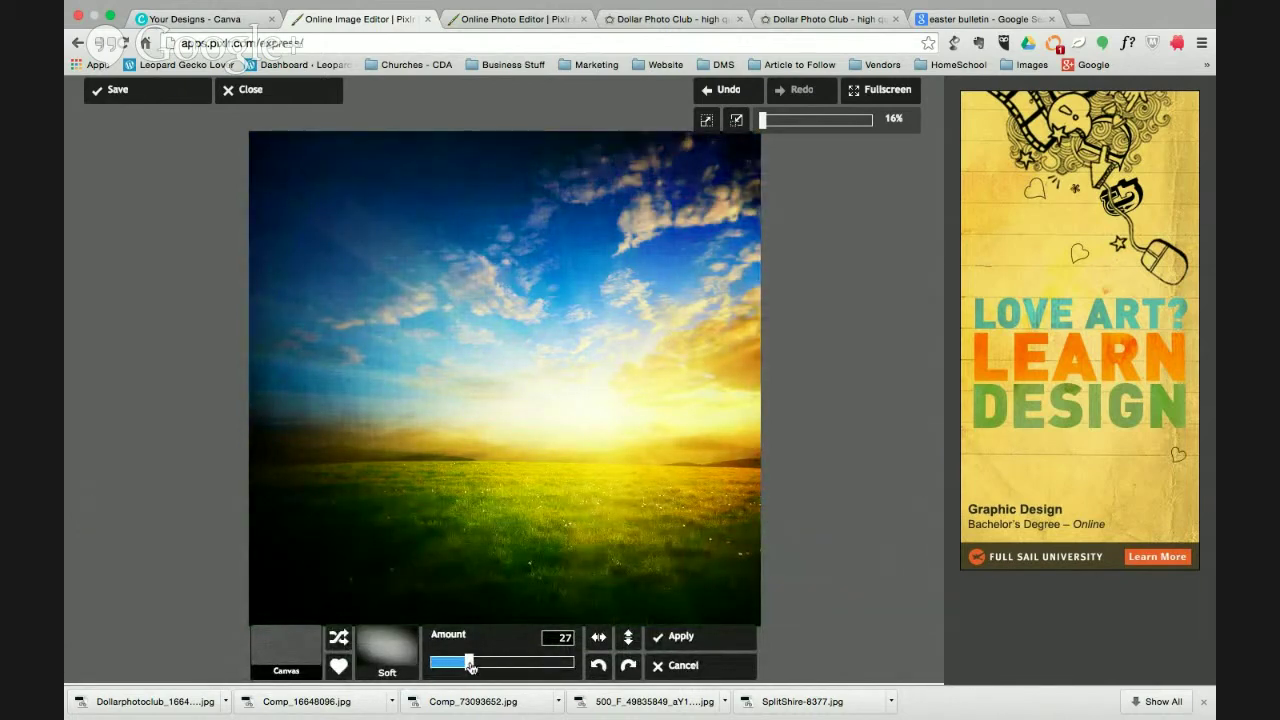
{"action": "left_click_drag", "start_coordinate": [470, 667], "coordinate": [440, 667]}
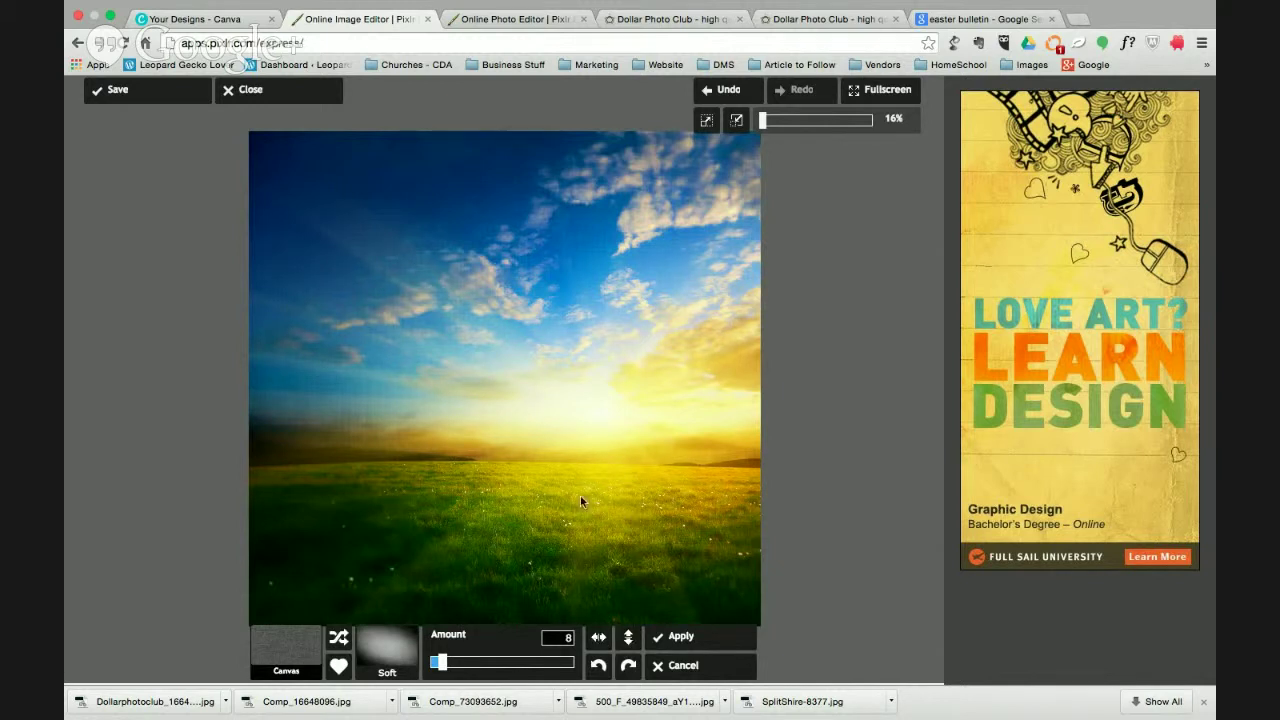
{"action": "mouse_move", "coordinate": [440, 663]}
{"action": "left_mouse_down"}
{"action": "mouse_move", "coordinate": [472, 664]}
{"action": "mouse_move", "coordinate": [459, 666]}
{"action": "left_mouse_up"}
{"action": "left_click", "coordinate": [689, 638]}
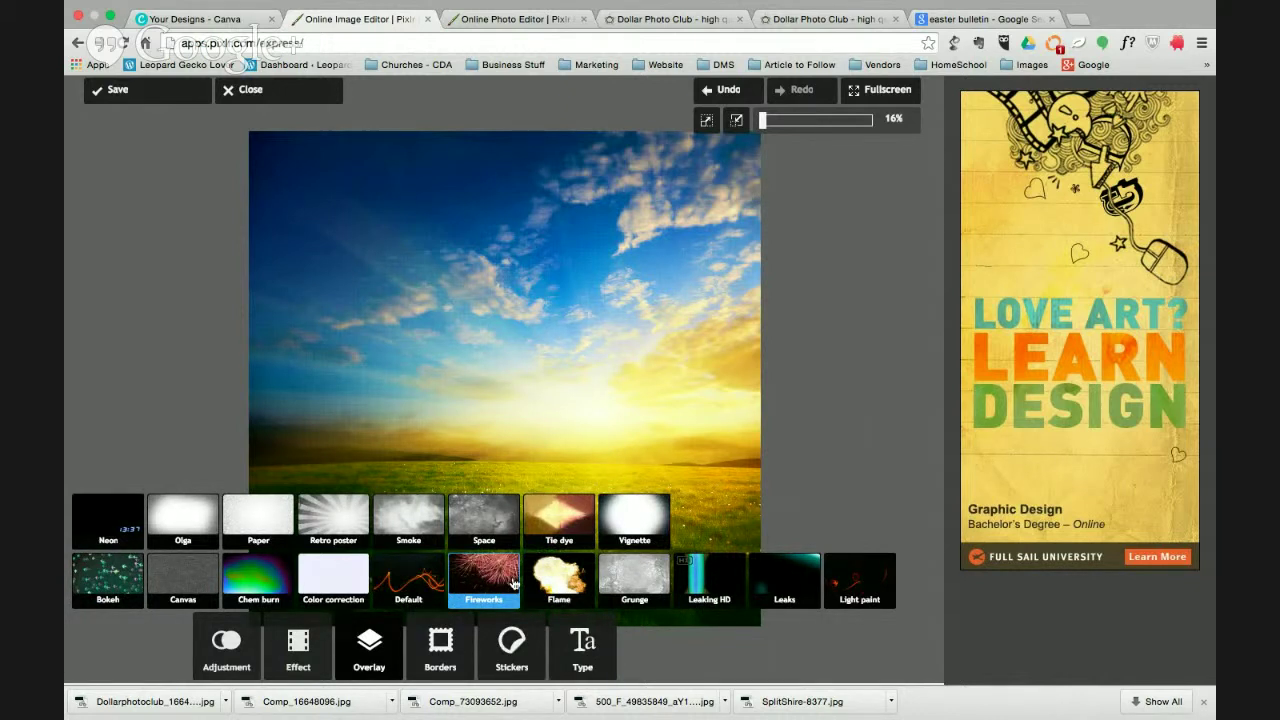
- Apply the Moody bokeh overlay, rotated and flipped, at amount 21
{"action": "left_click", "coordinate": [118, 573]}
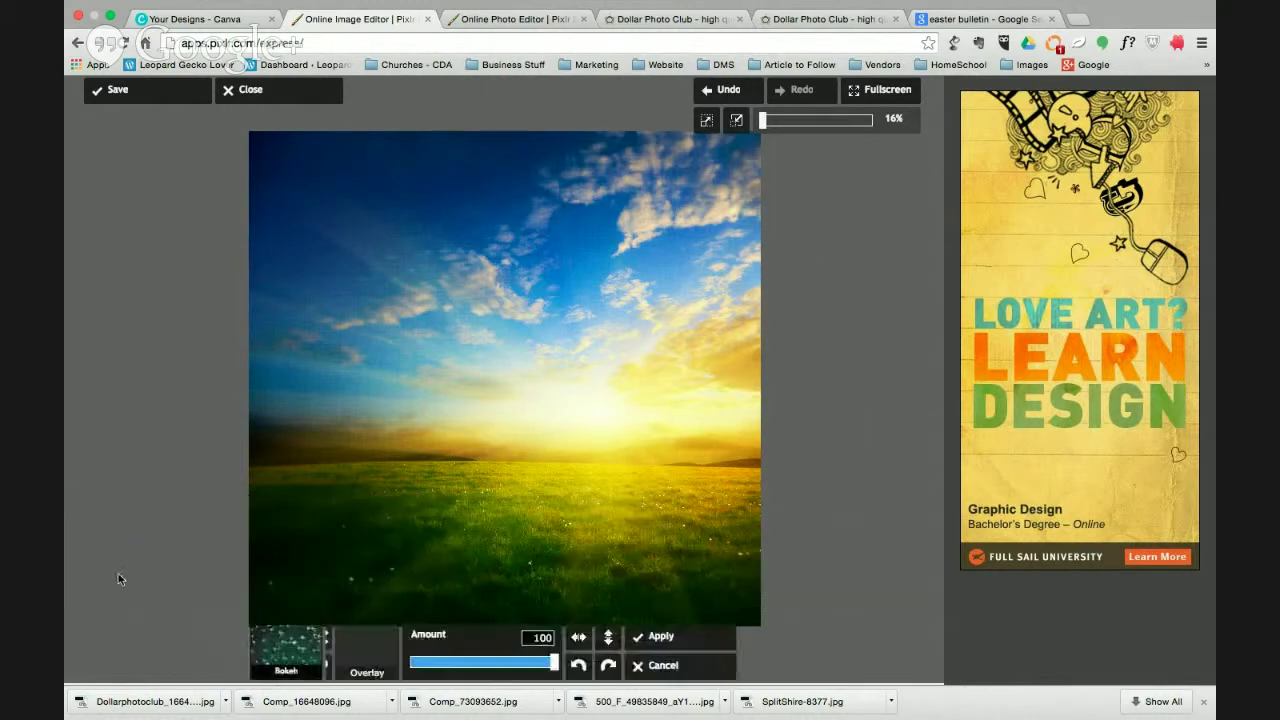
{"action": "mouse_move", "coordinate": [286, 648]}
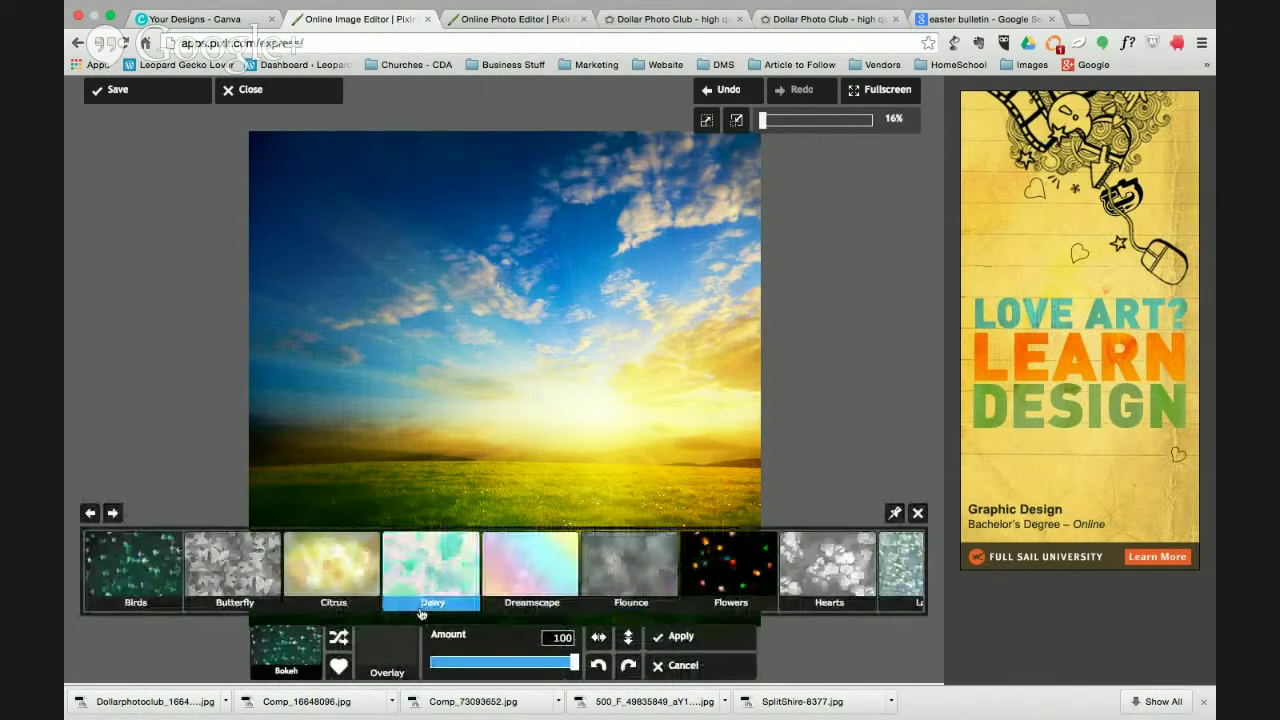
{"action": "left_click", "coordinate": [113, 513]}
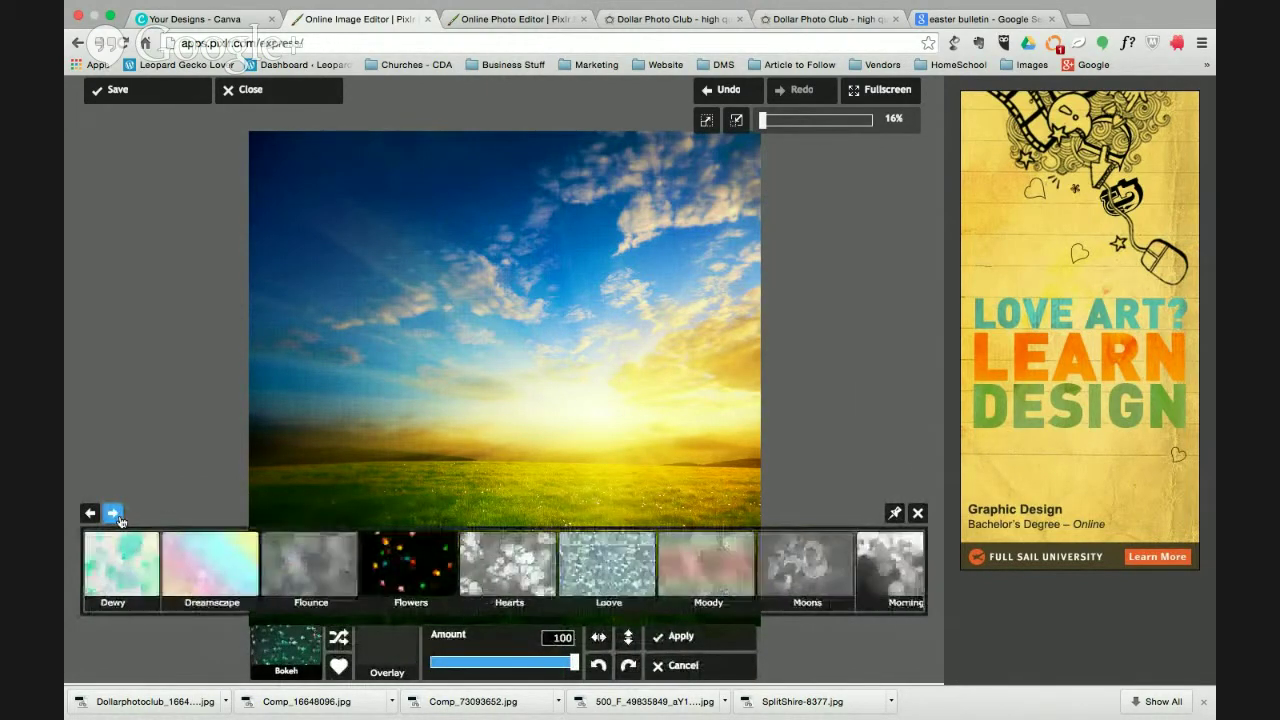
{"action": "left_click", "coordinate": [707, 569]}
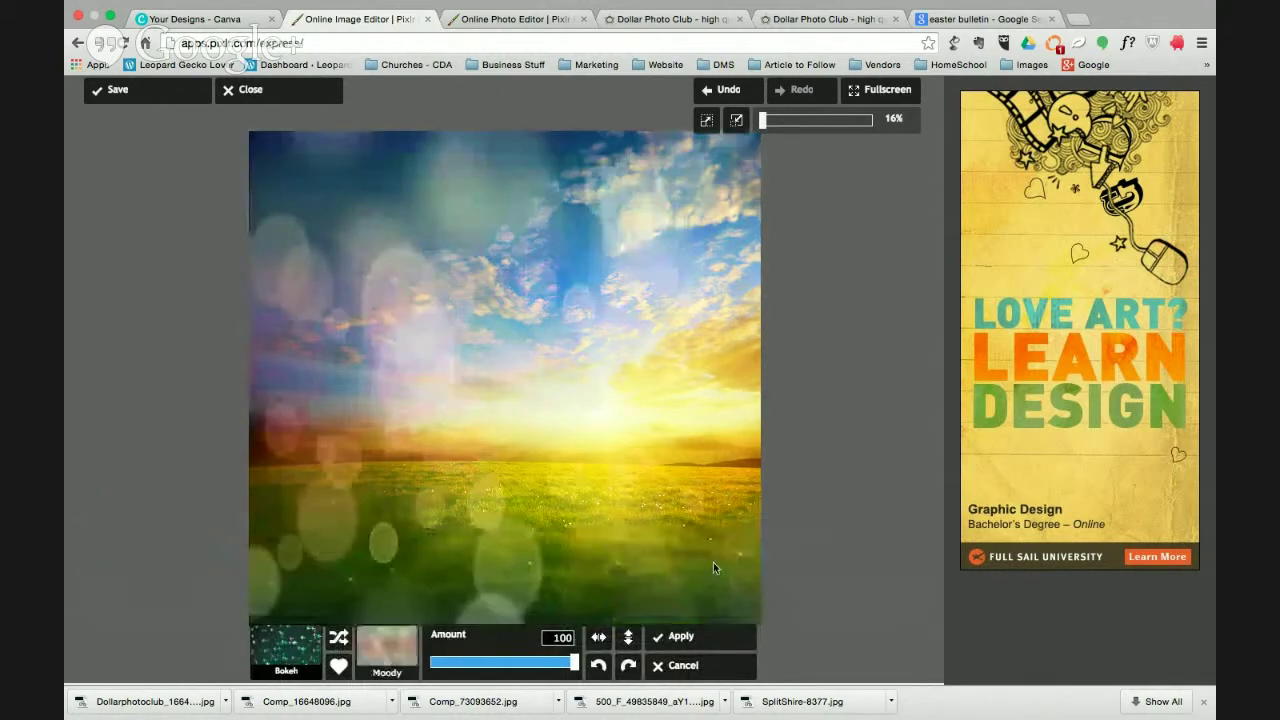
{"action": "left_click", "coordinate": [598, 665]}
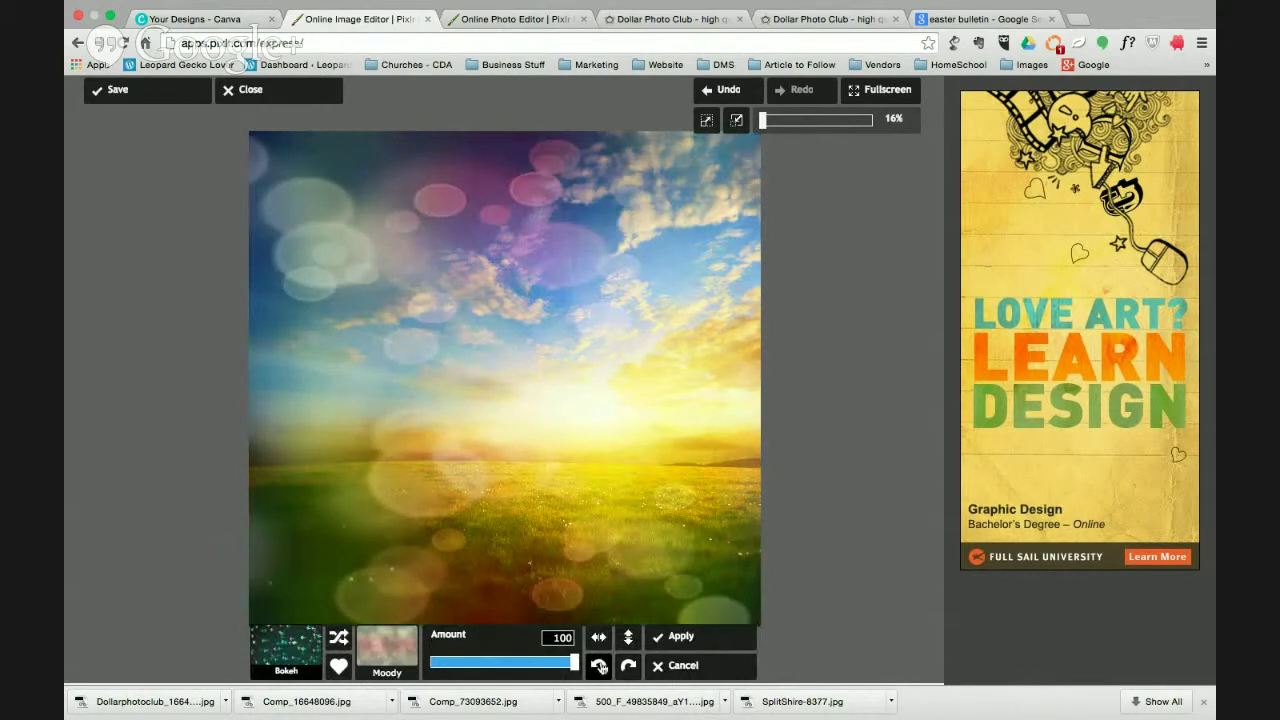
{"action": "left_click", "coordinate": [599, 666]}
{"action": "left_click", "coordinate": [627, 666]}
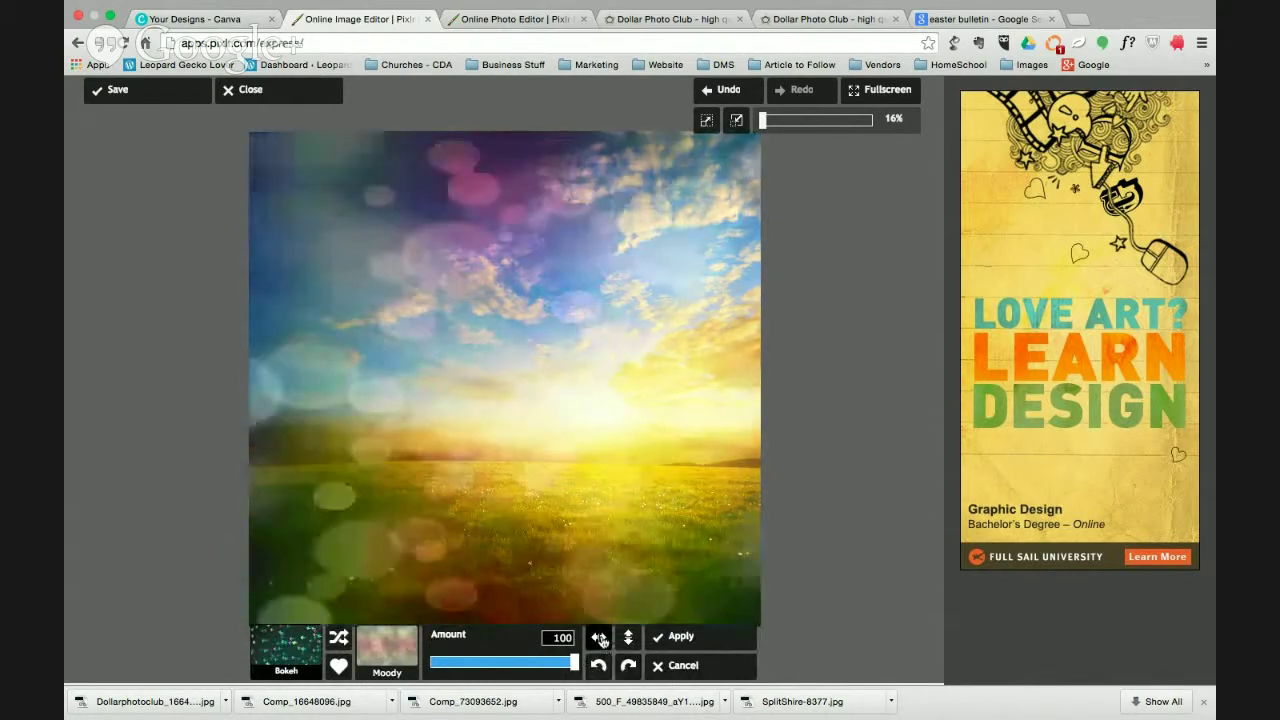
{"action": "left_click", "coordinate": [627, 637]}
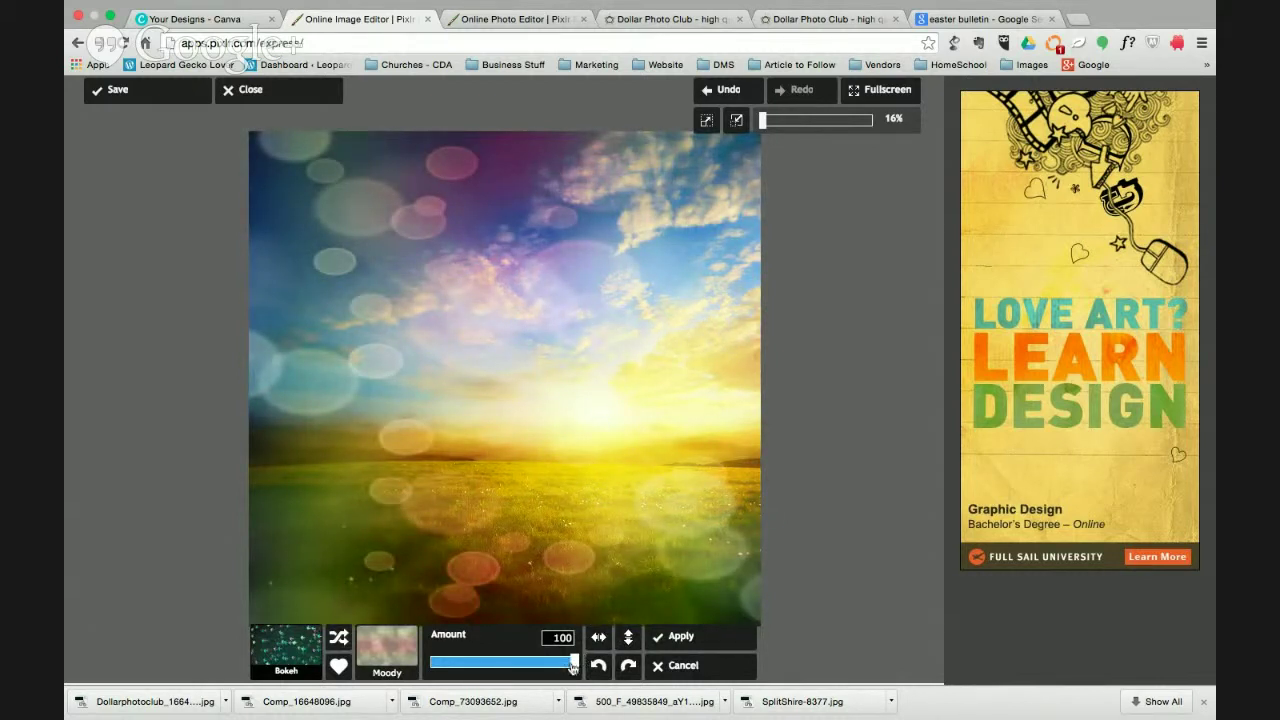
{"action": "left_click_drag", "start_coordinate": [573, 664], "coordinate": [459, 661]}
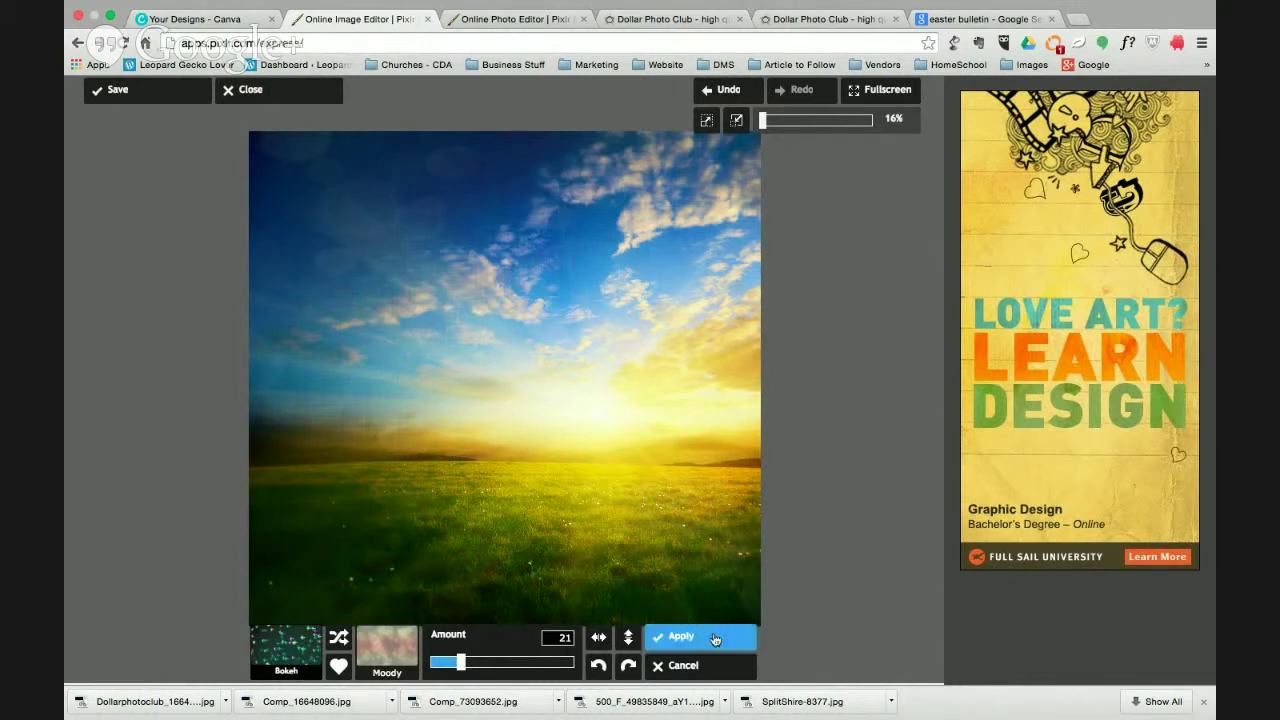
{"action": "left_click", "coordinate": [683, 639]}
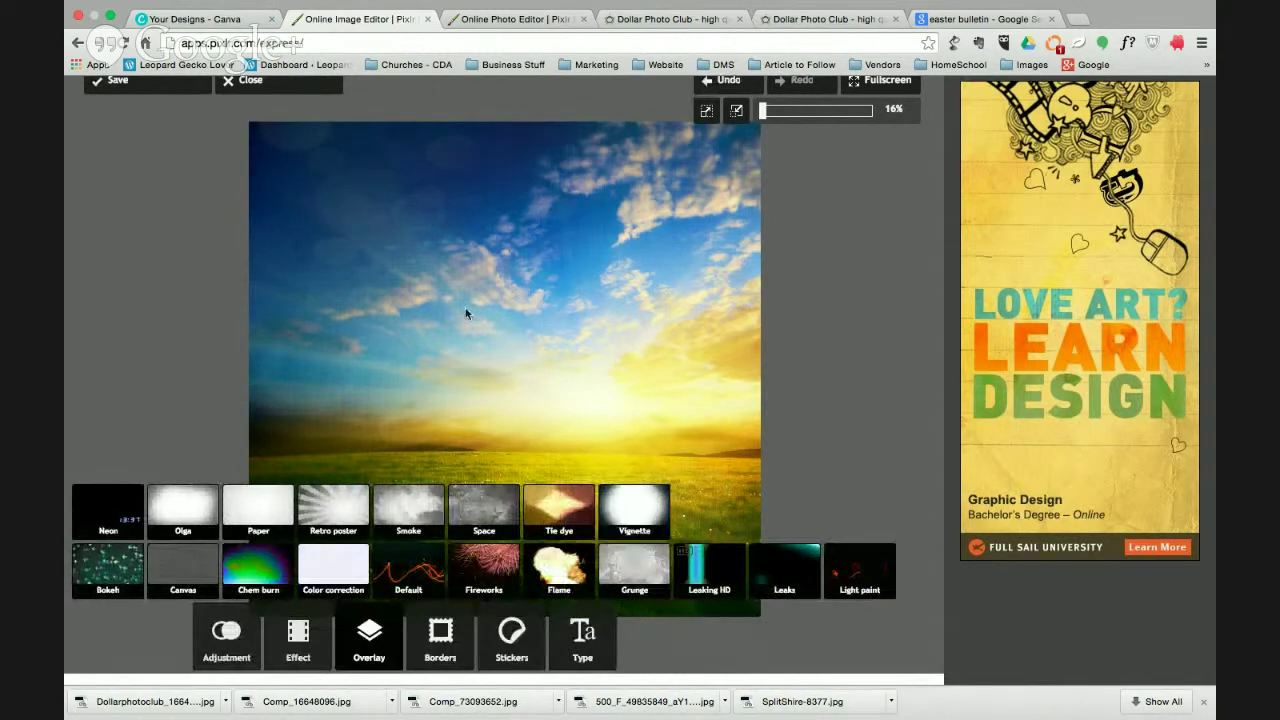
{"action": "left_click", "coordinate": [581, 645]}
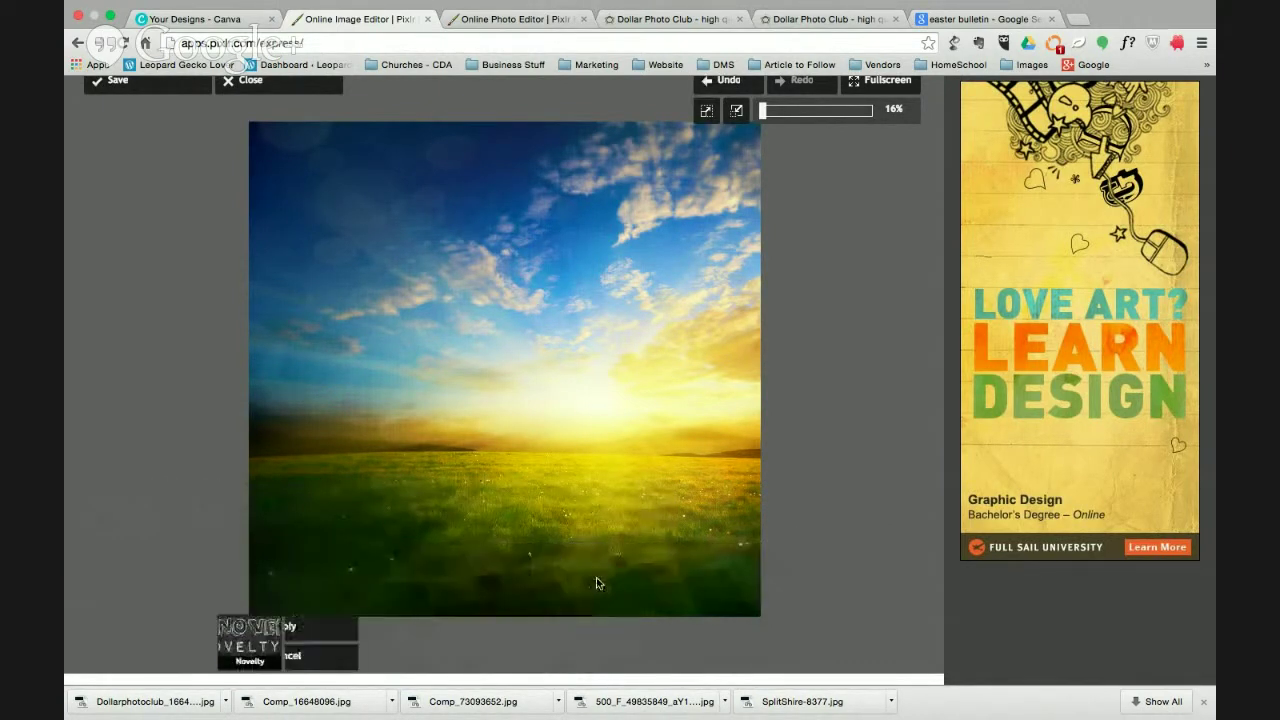
{"action": "left_click", "coordinate": [576, 633]}
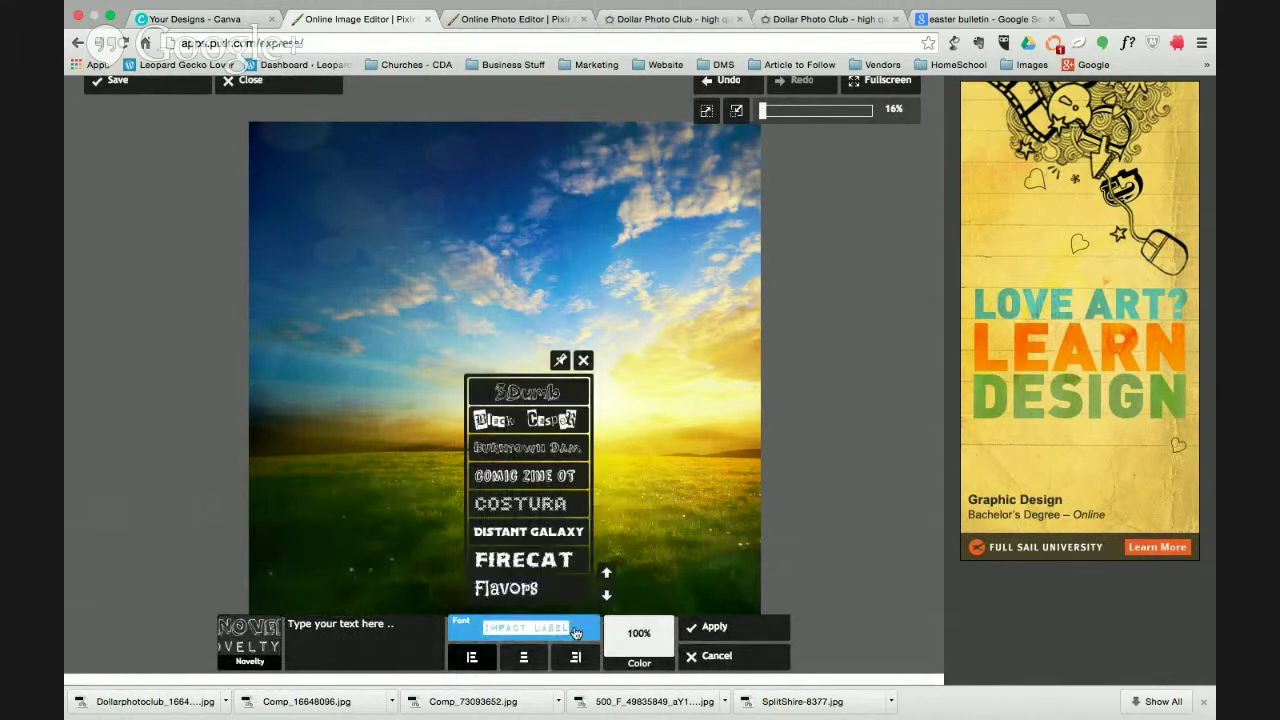
{"action": "left_click", "coordinate": [583, 360]}
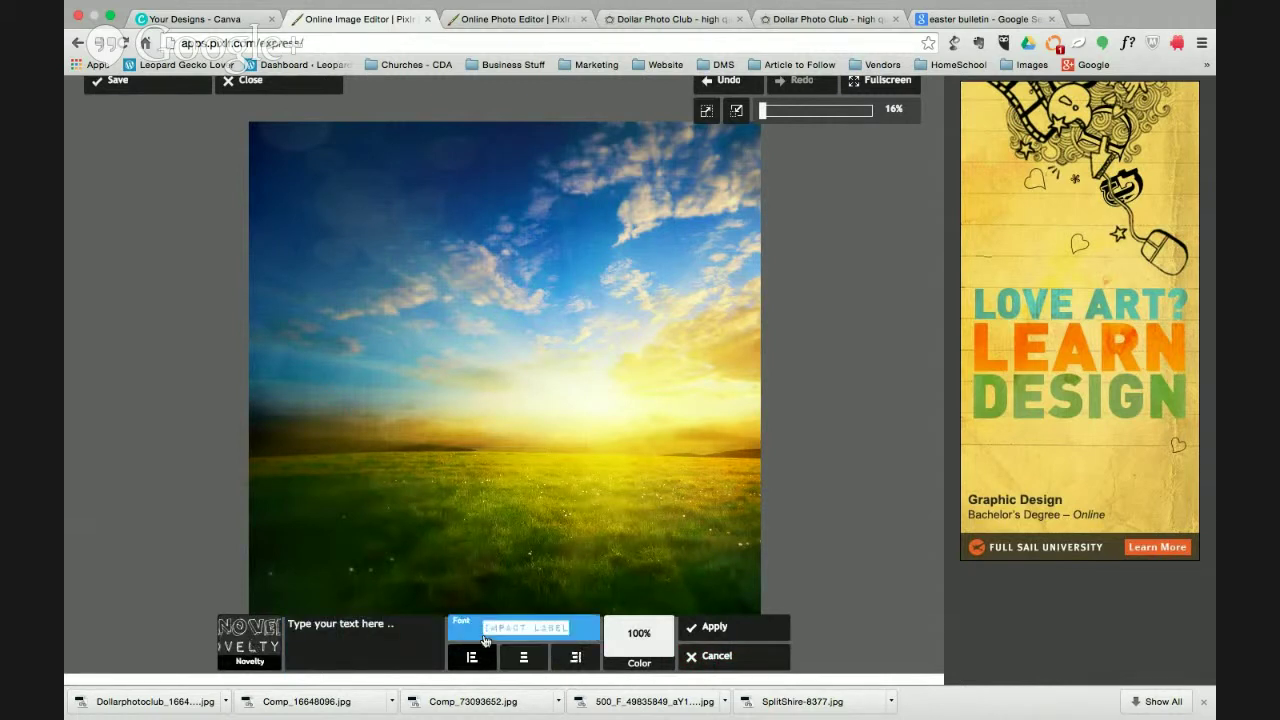
{"action": "left_click", "coordinate": [563, 638]}
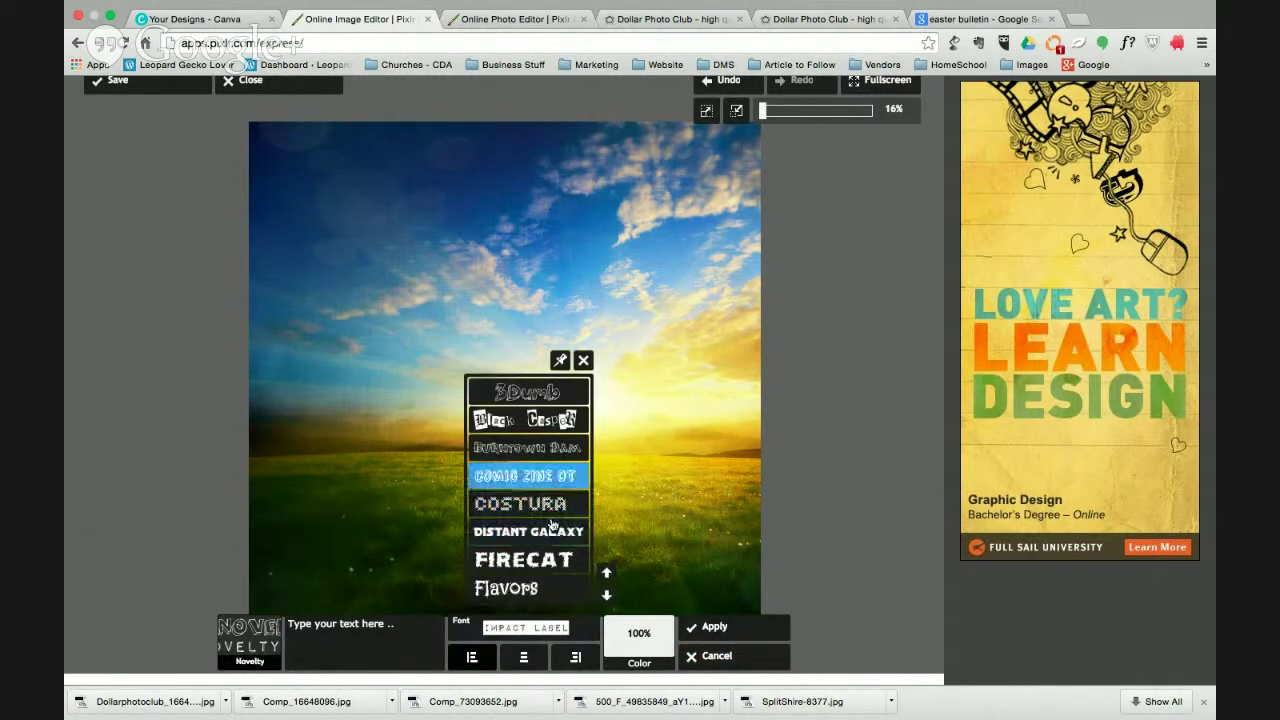
{"action": "left_click", "coordinate": [748, 665]}
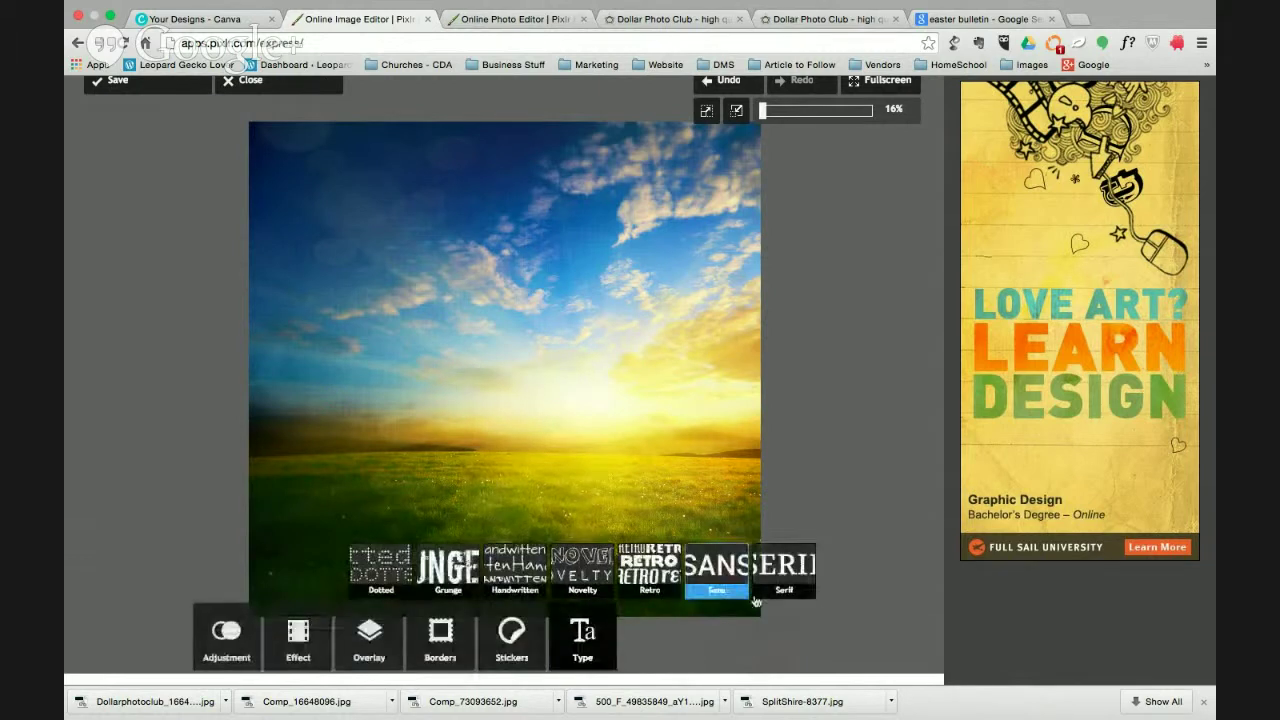
{"action": "left_click", "coordinate": [734, 586]}
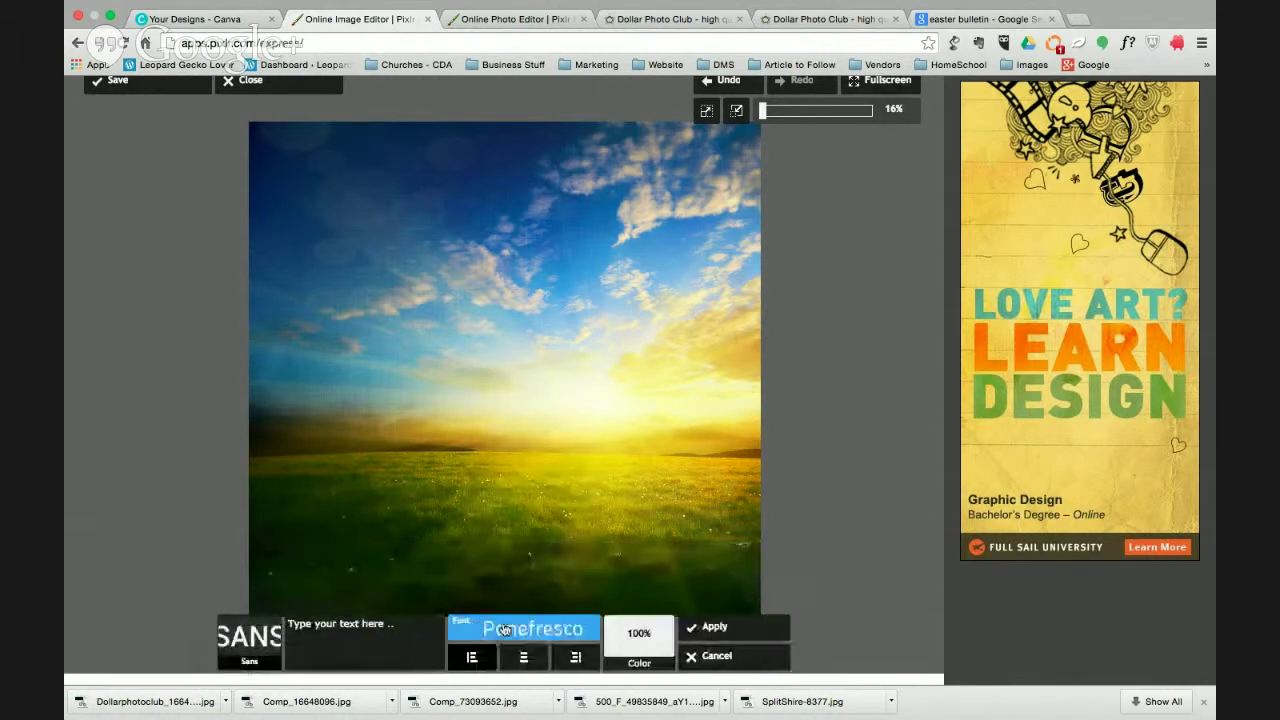
{"action": "left_click", "coordinate": [533, 630]}
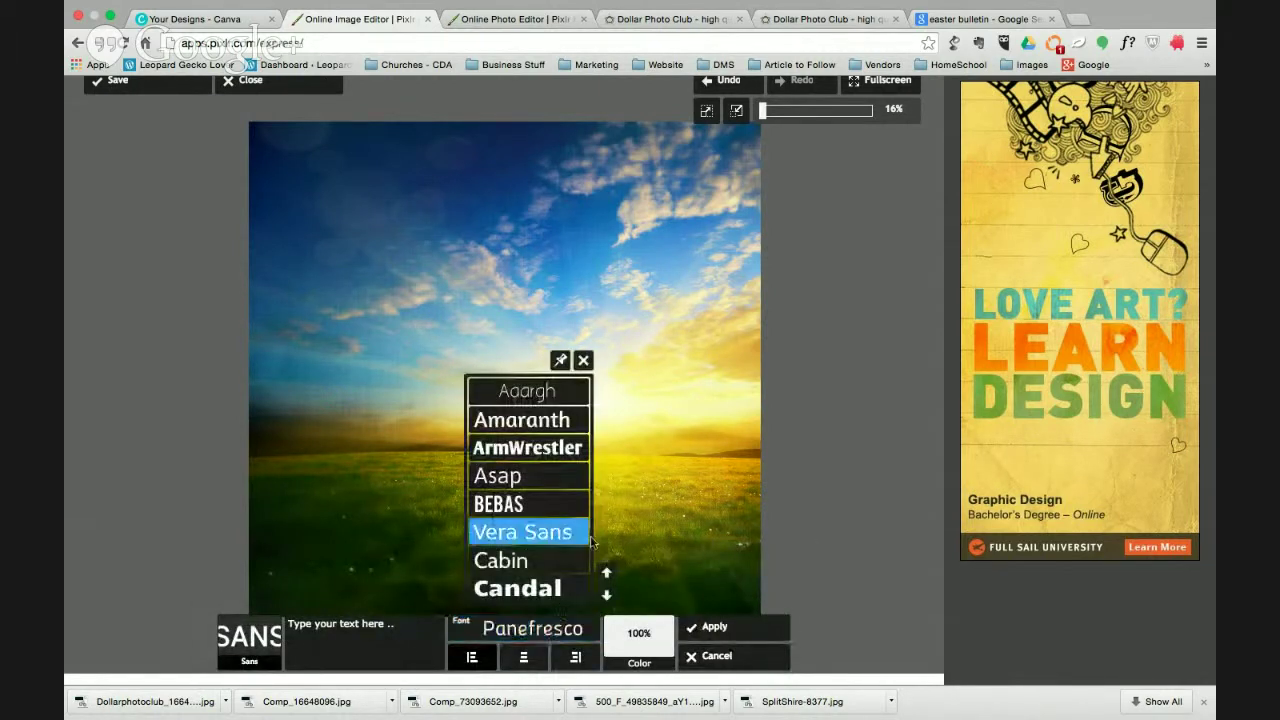
{"action": "left_click", "coordinate": [606, 572]}
{"action": "left_click", "coordinate": [606, 596]}
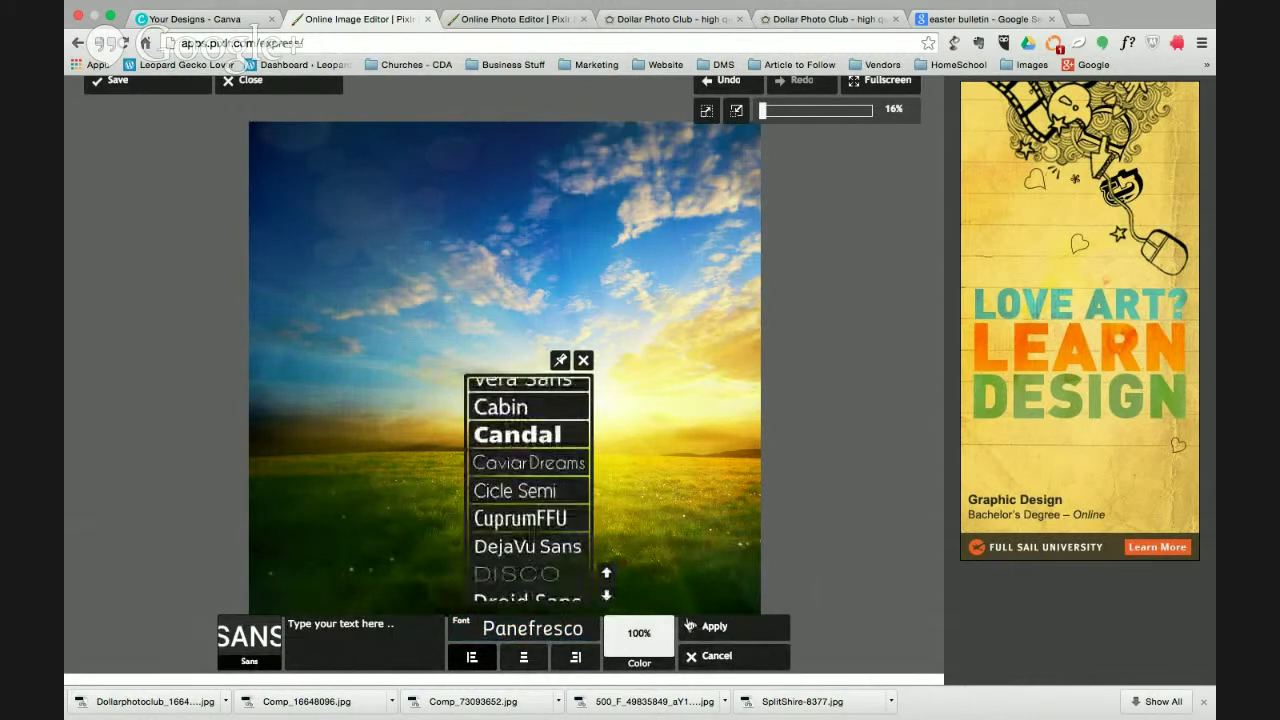
{"action": "scroll", "coordinate": [722, 662], "scroll_direction": "up", "scroll_amount": 1}
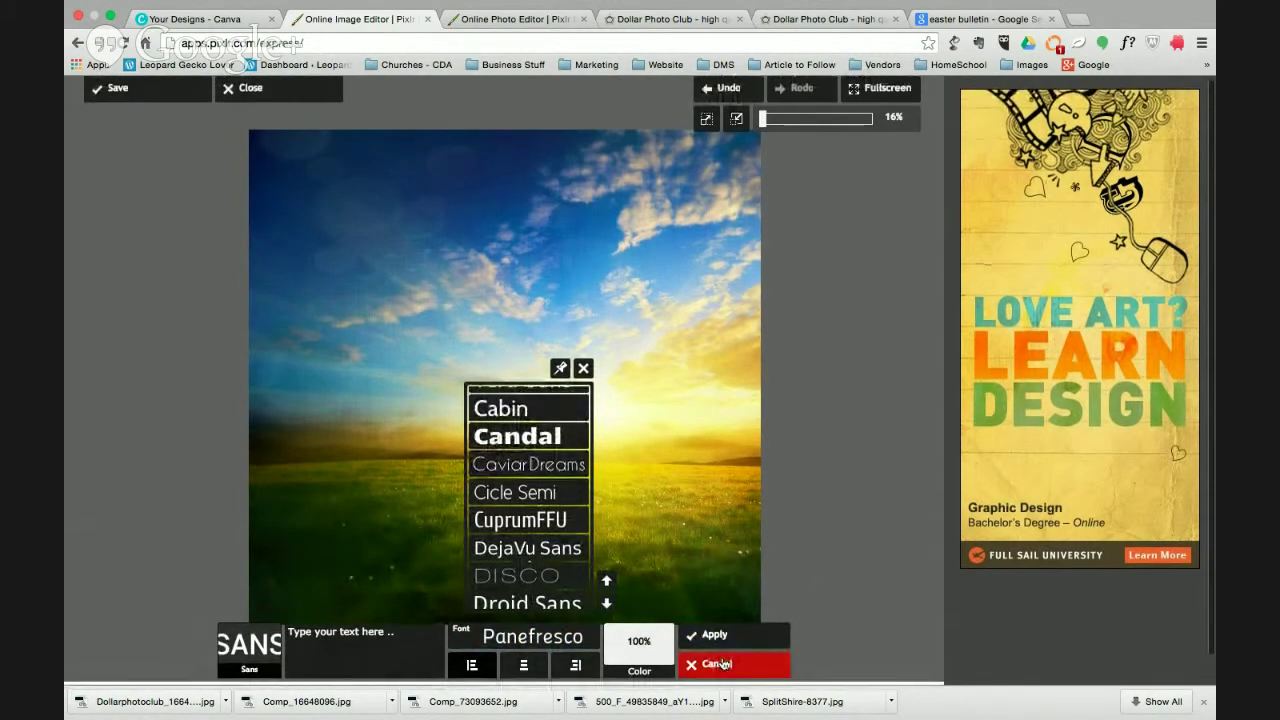
{"action": "left_click", "coordinate": [721, 659]}
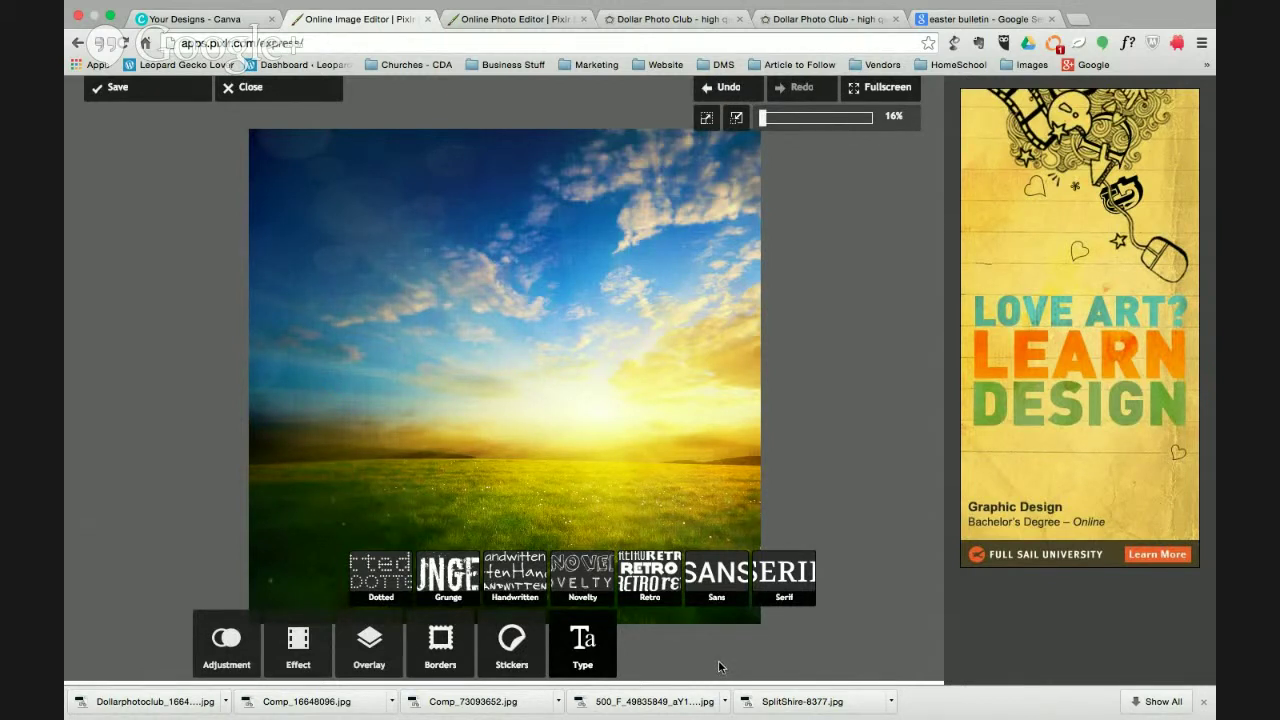
{"action": "left_click", "coordinate": [588, 646]}
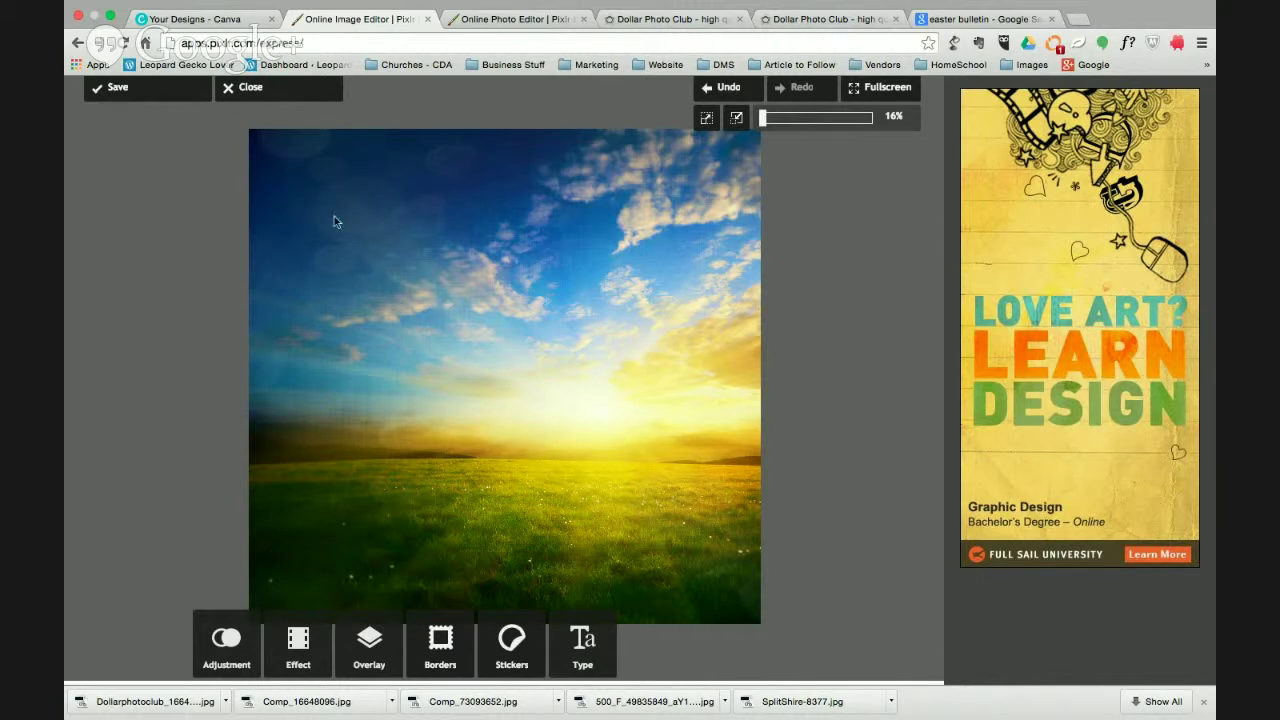
- Save the photo at quality 100 as 'Dollarphotoclub_16648096_colored with texture' in the overlay textures folder
{"action": "left_click", "coordinate": [127, 97]}
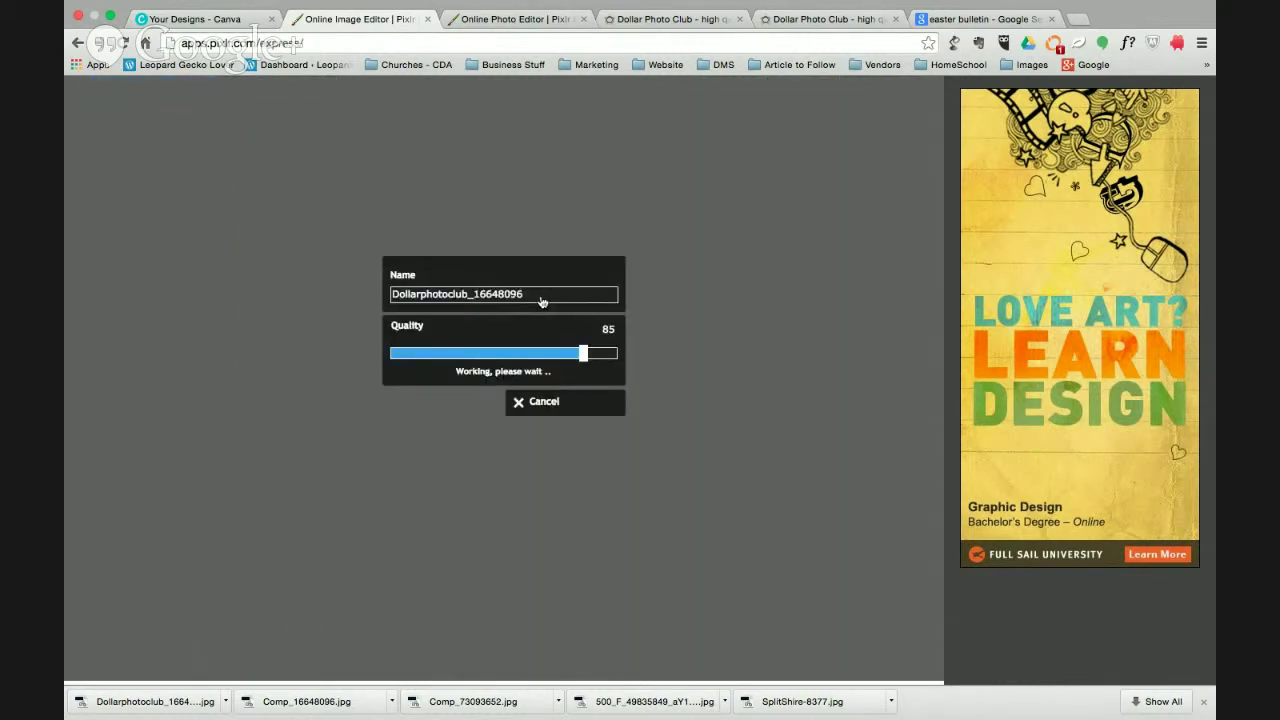
{"action": "left_click_drag", "start_coordinate": [591, 353], "coordinate": [627, 363]}
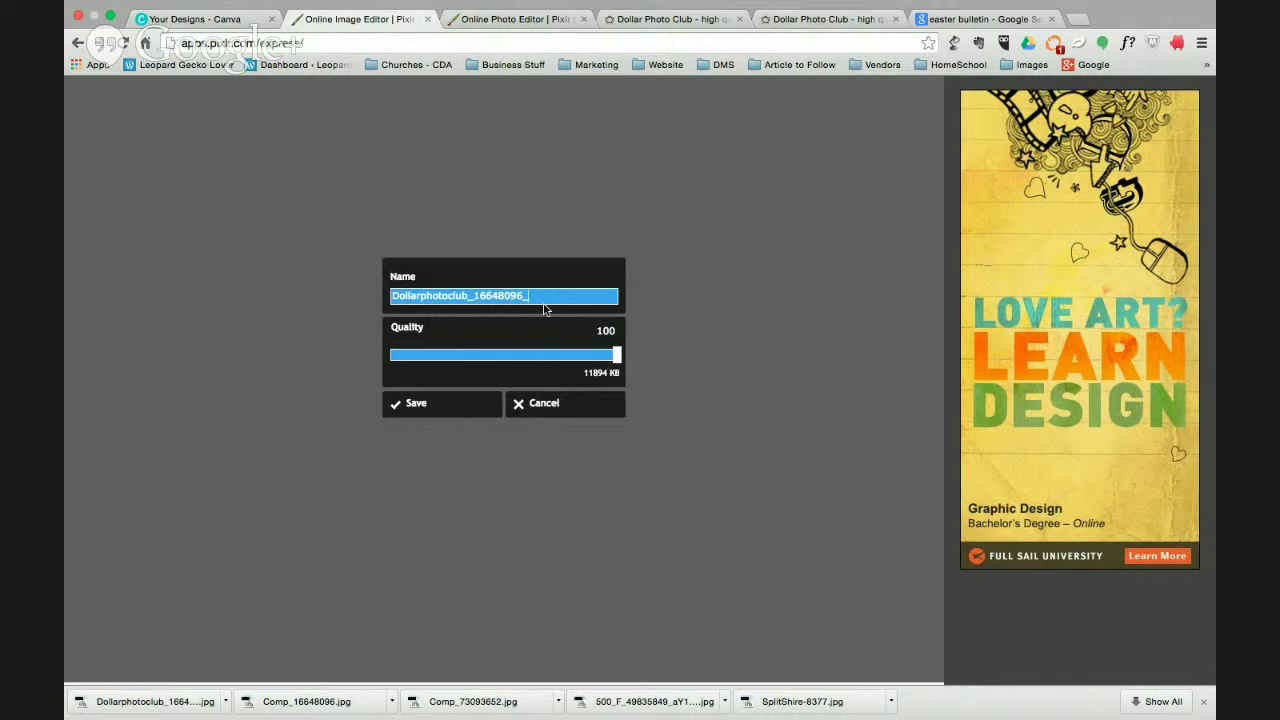
{"action": "type", "text": "colored with texture"}
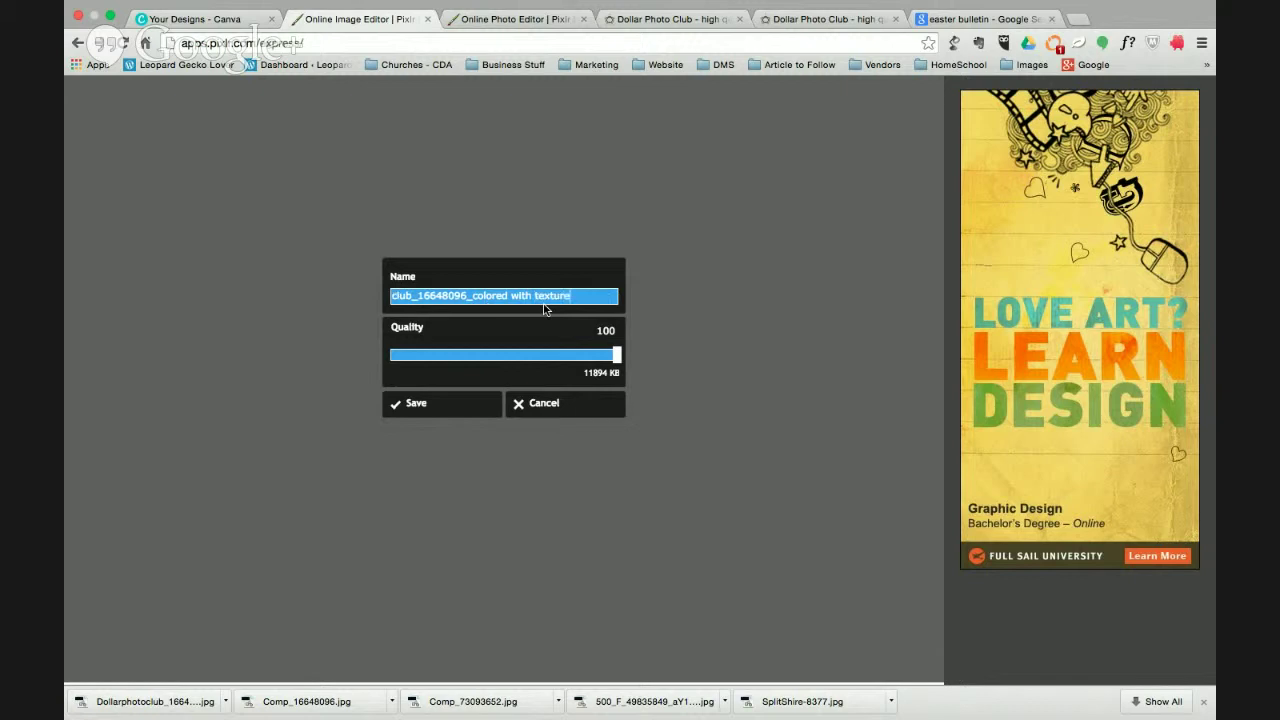
{"action": "left_click", "coordinate": [449, 408]}
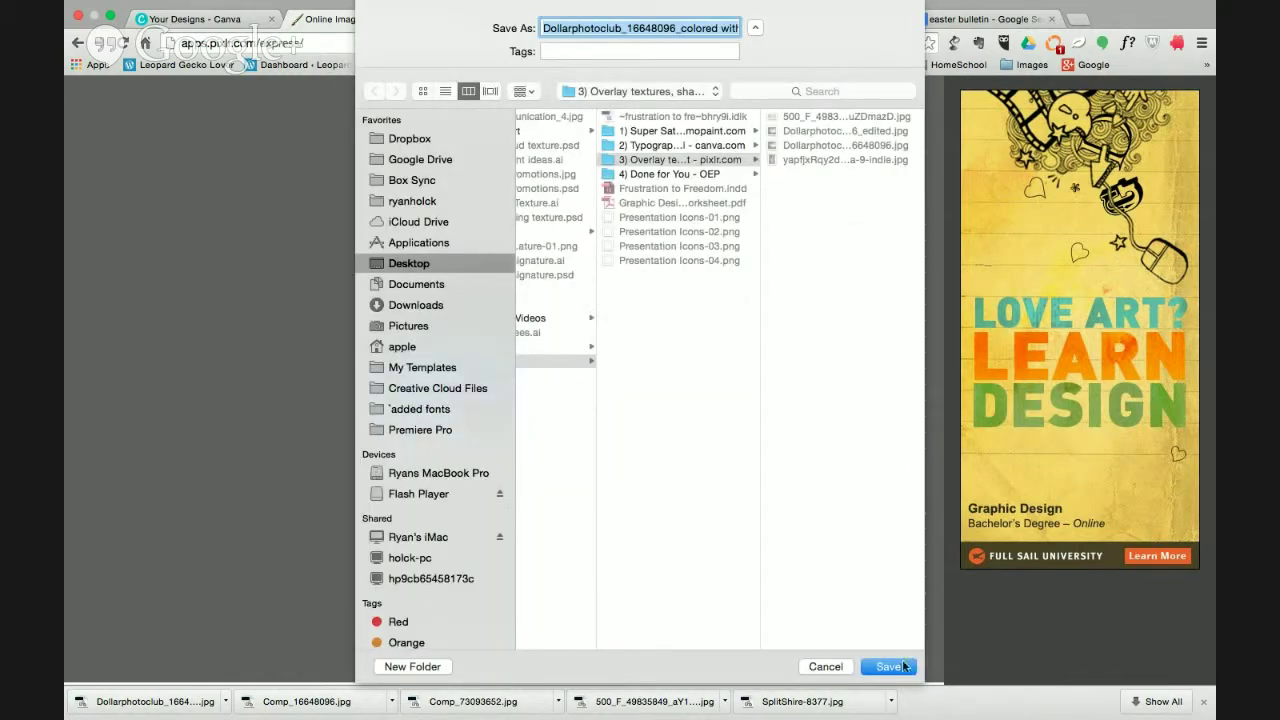
{"action": "left_click", "coordinate": [887, 666]}
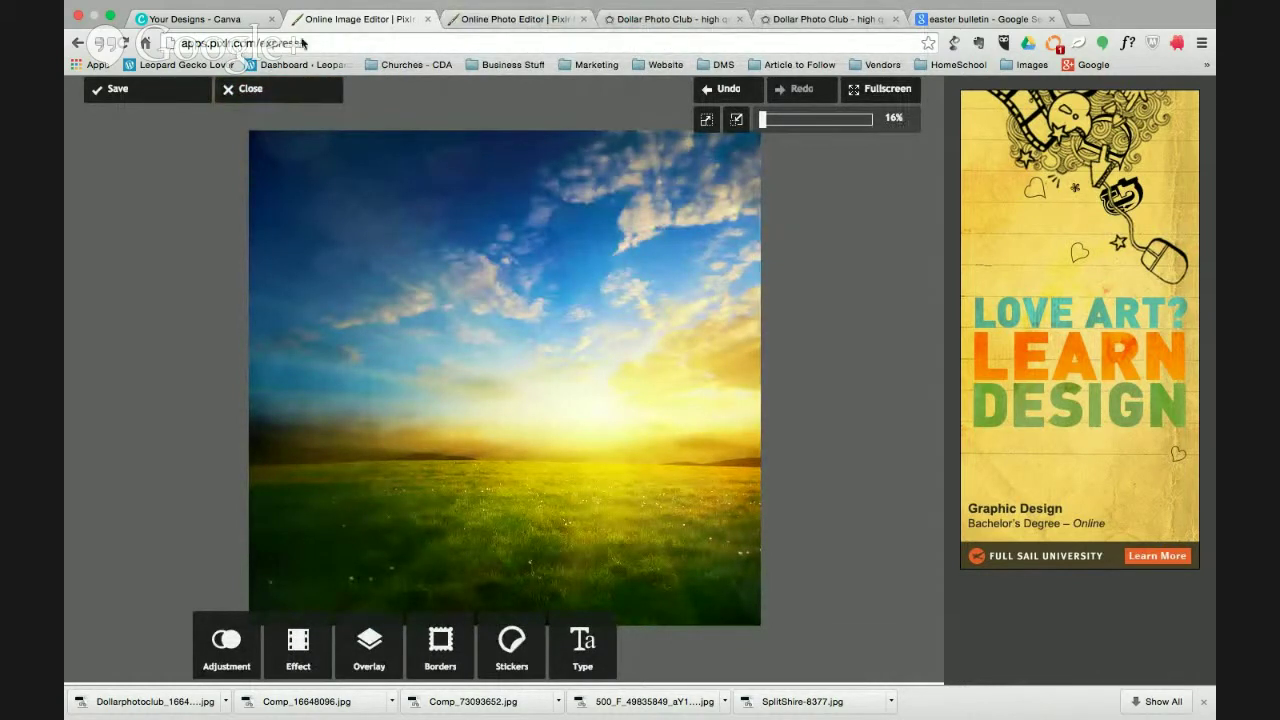
- Return to the Pixlr home page via the 'Photo Editing and Effects' entry in Back history
{"action": "right_click", "coordinate": [77, 43]}
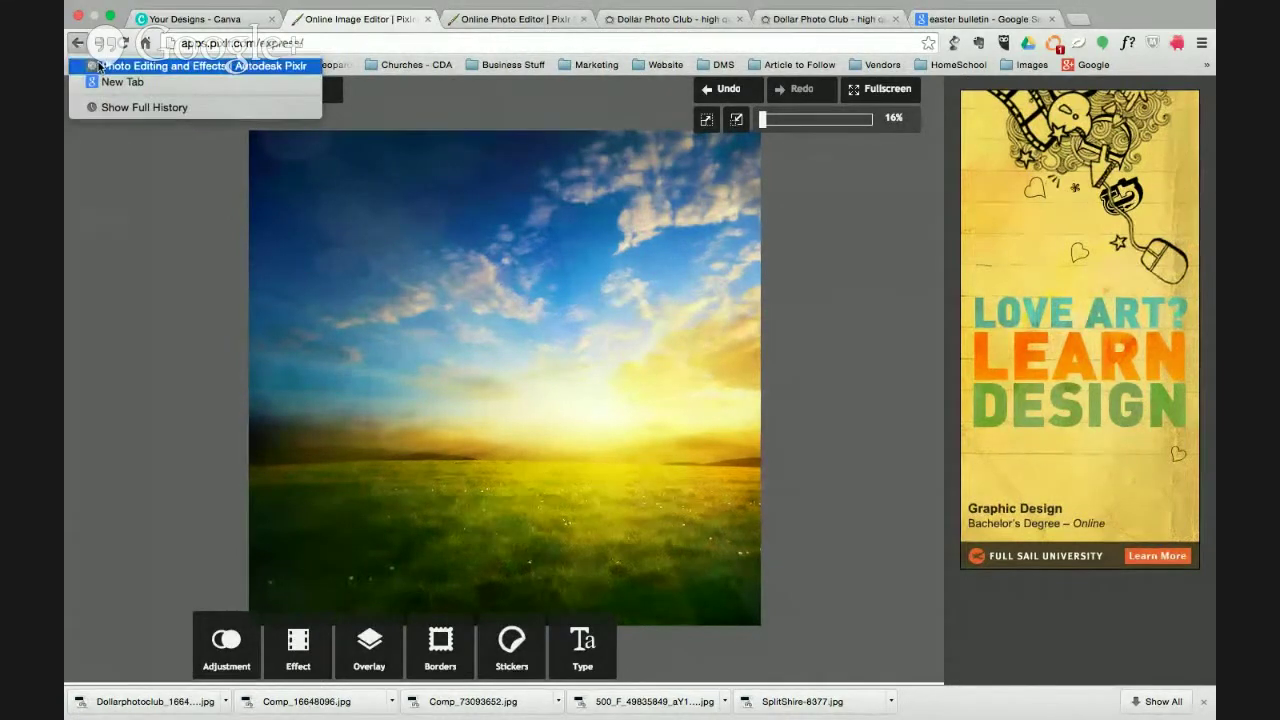
{"action": "left_click", "coordinate": [98, 66]}
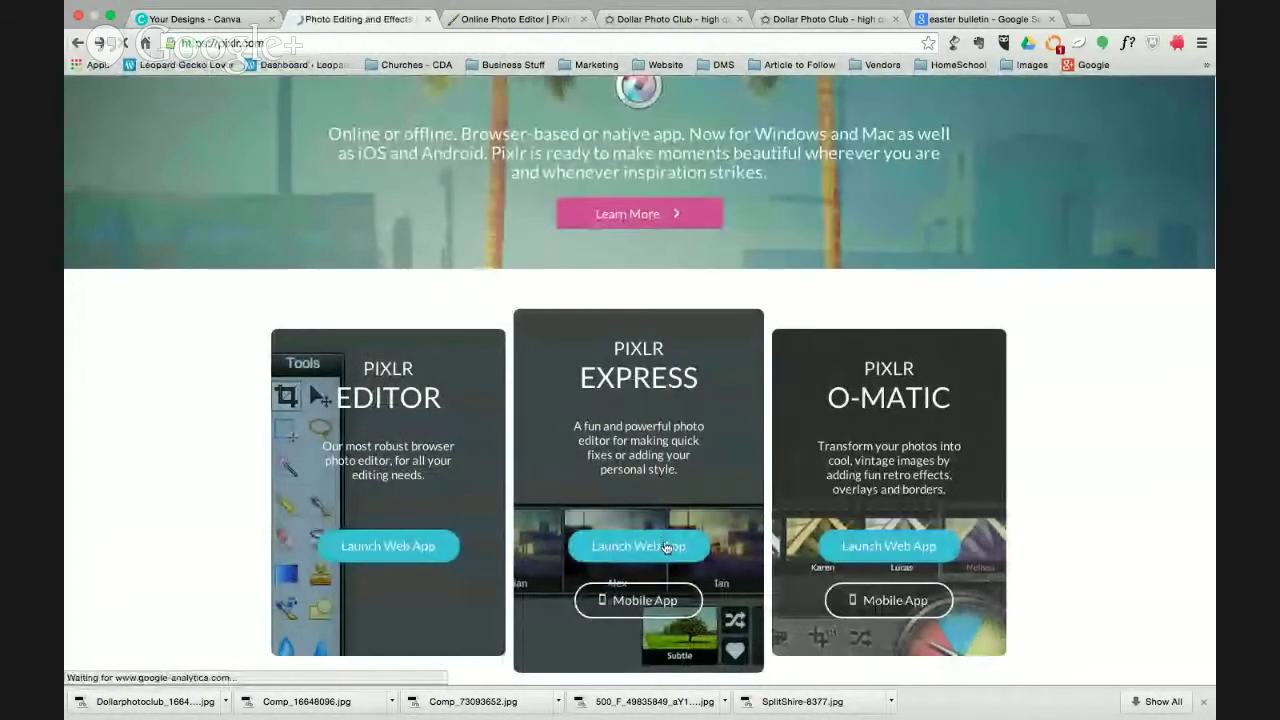
- Launch Pixlr Editor and create a new blank image with width 2550 and height 1650 px
{"action": "left_click", "coordinate": [412, 545]}
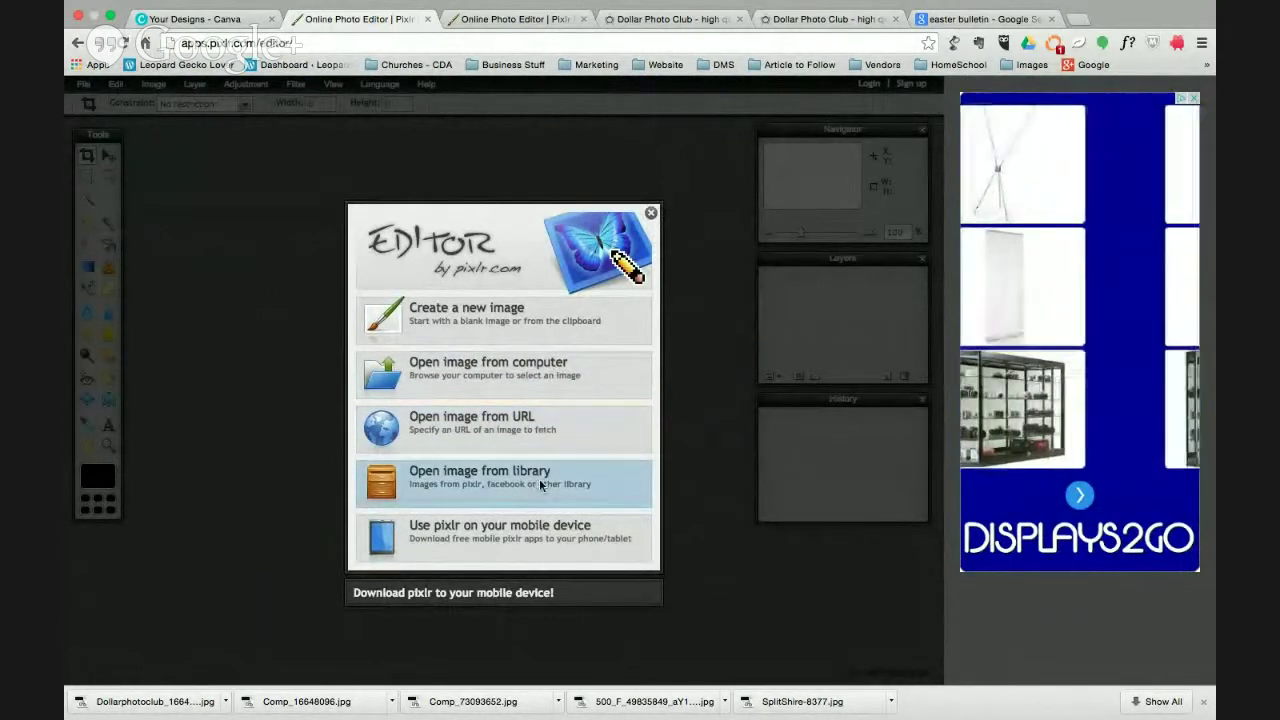
{"action": "left_click", "coordinate": [510, 318]}
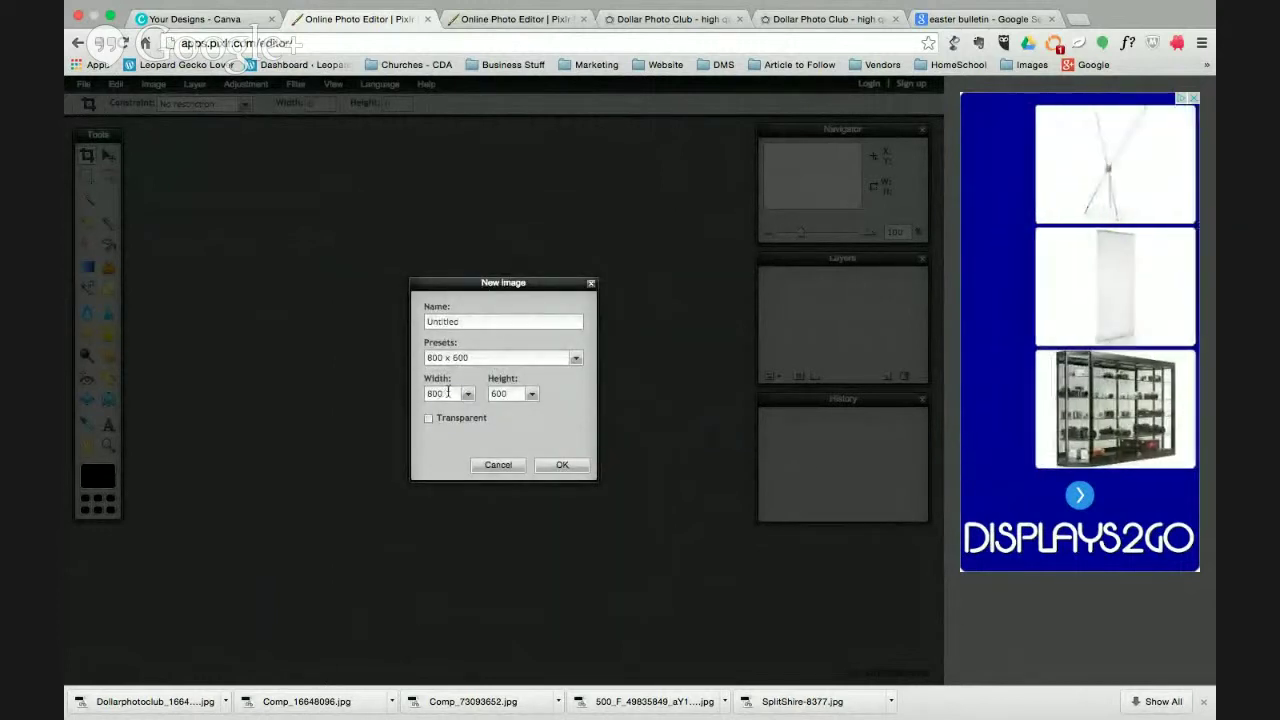
{"action": "double_click", "coordinate": [430, 393]}
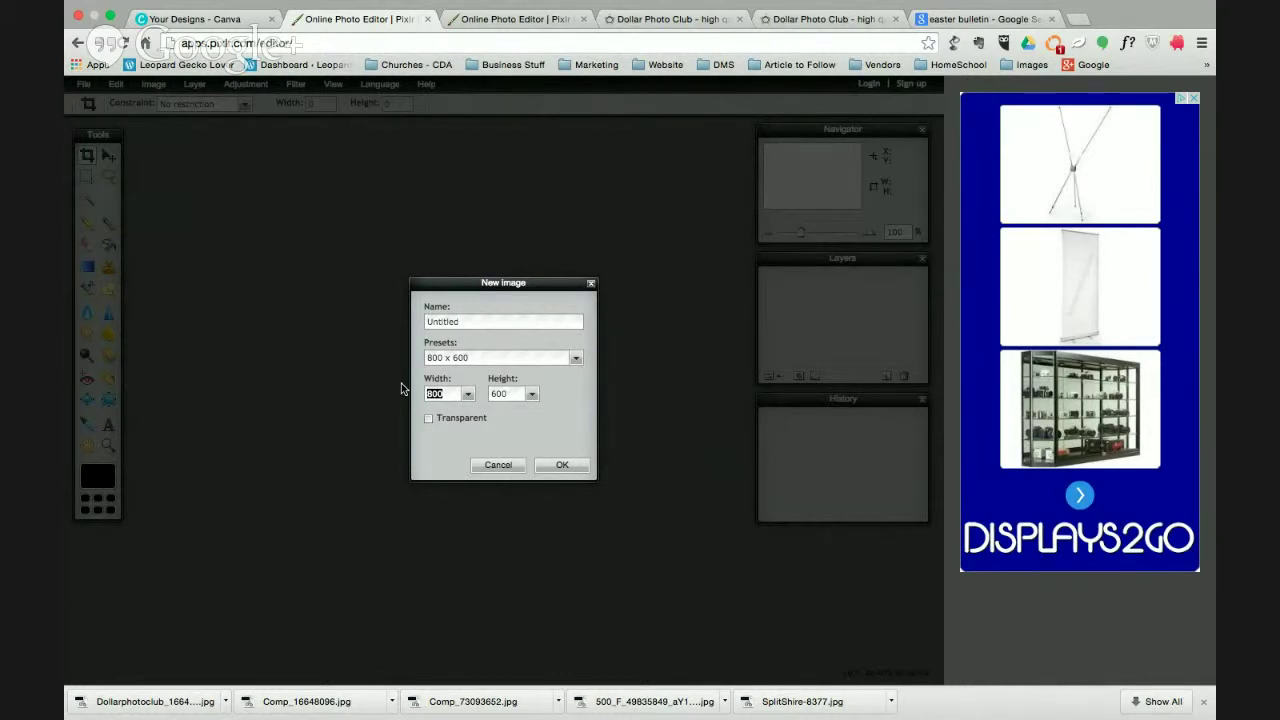
{"action": "type", "text": "2550"}
{"action": "left_click_drag", "start_coordinate": [512, 394], "coordinate": [483, 390]}
{"action": "type", "text": "165"}
{"action": "left_click", "coordinate": [563, 465]}
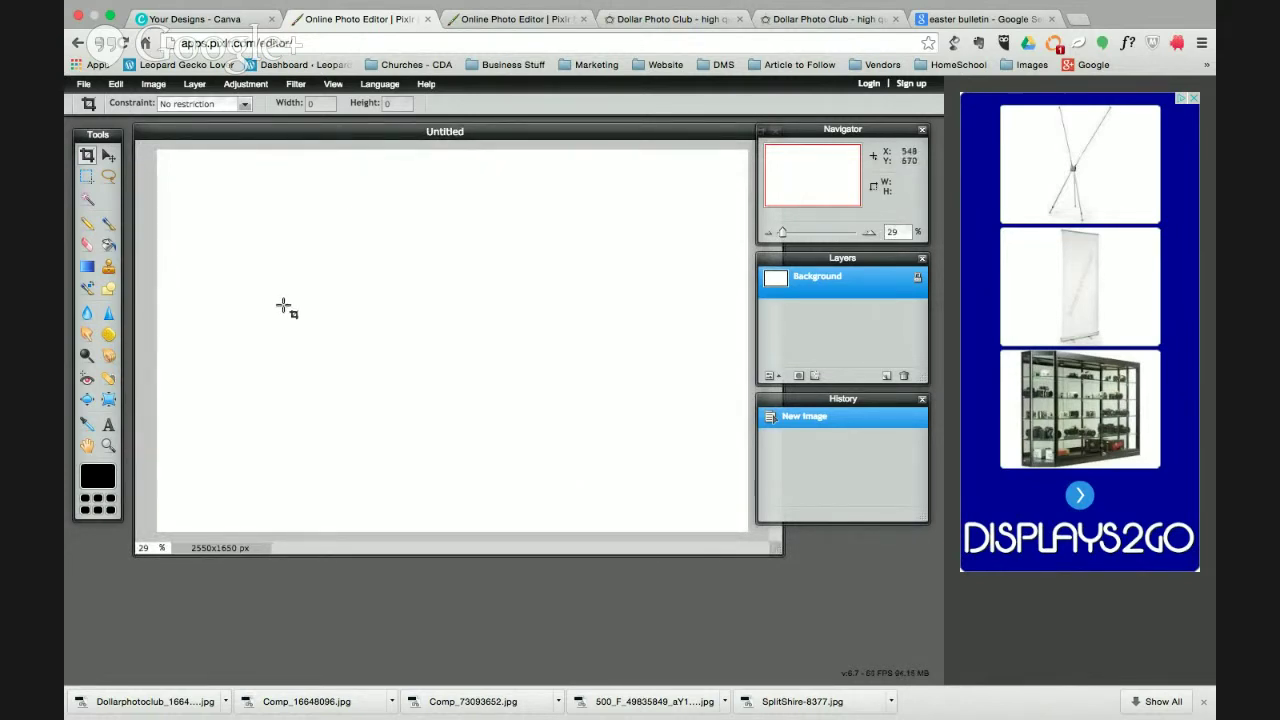
- Open the saved 'colored with texture' meadow photo as a new layer
{"action": "left_click", "coordinate": [155, 84]}
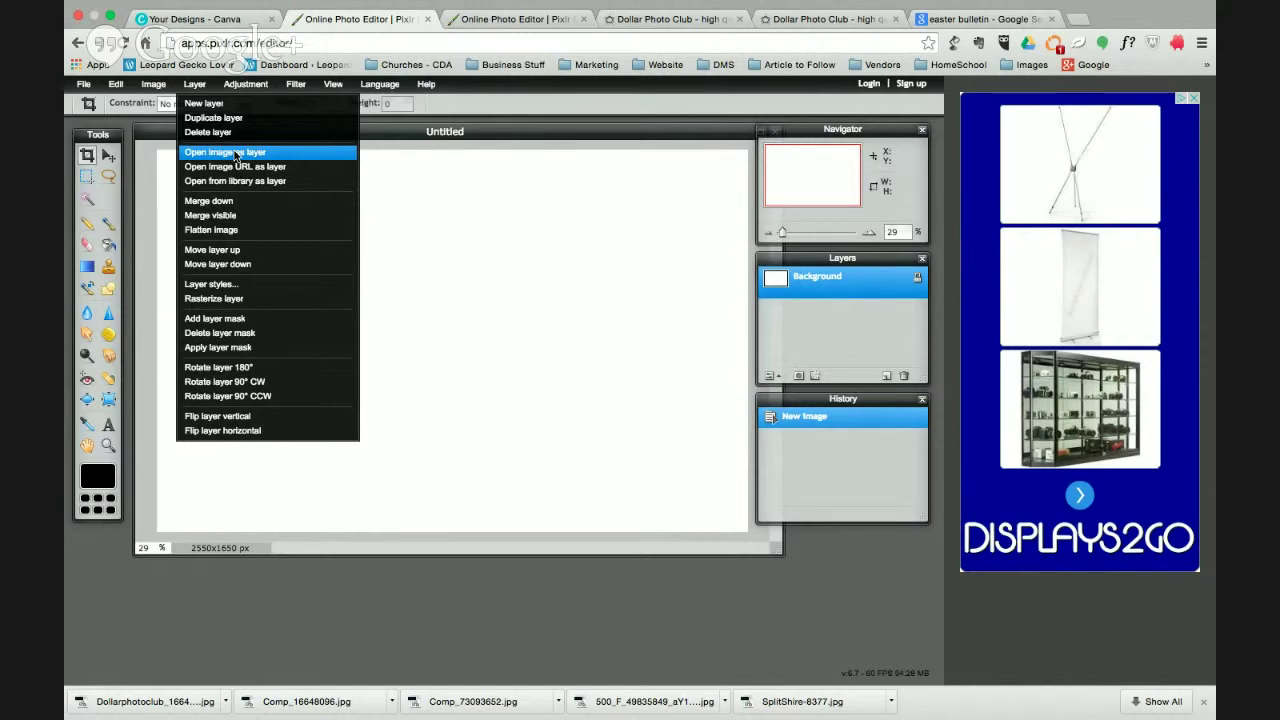
{"action": "left_click", "coordinate": [236, 153]}
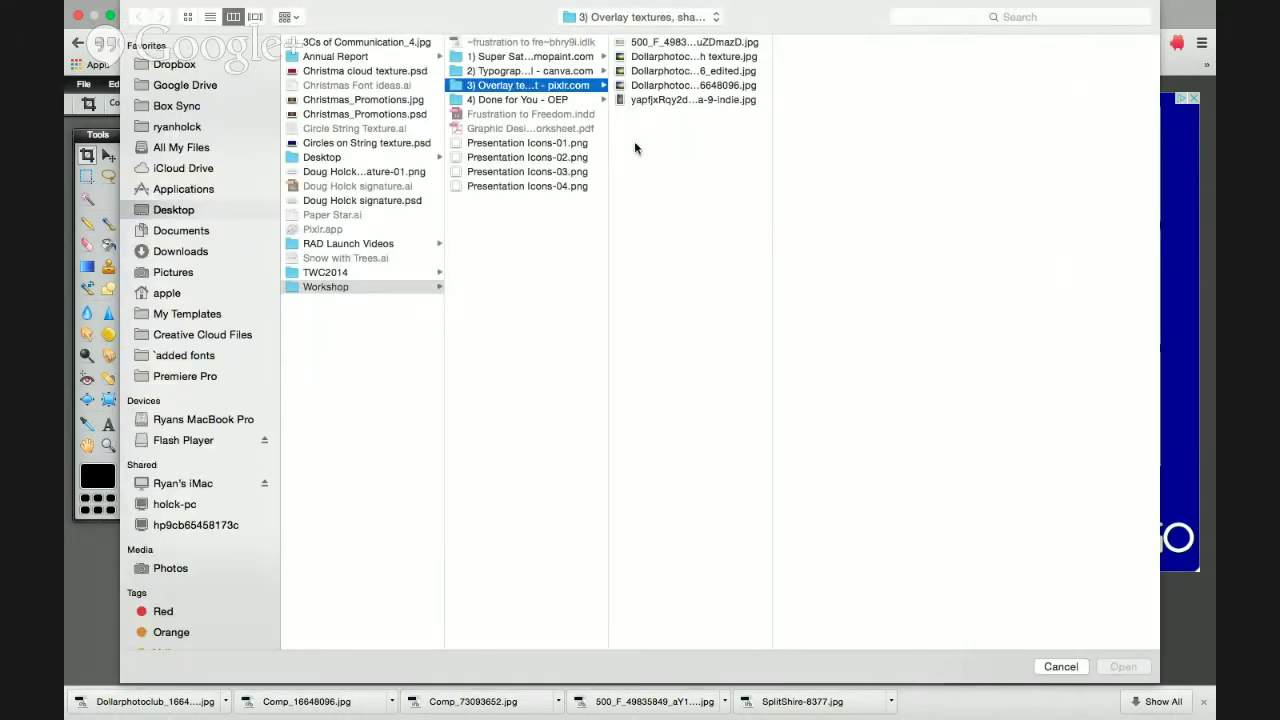
{"action": "left_click", "coordinate": [712, 57]}
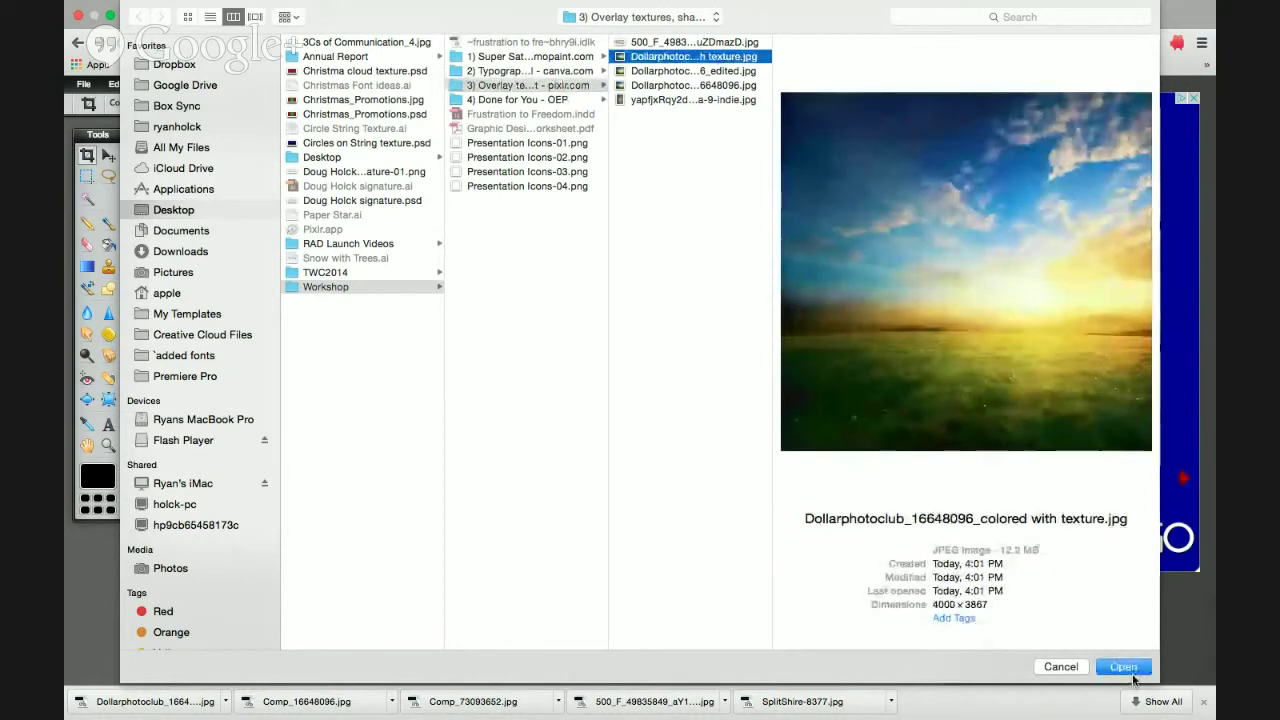
{"action": "left_click", "coordinate": [1120, 666]}
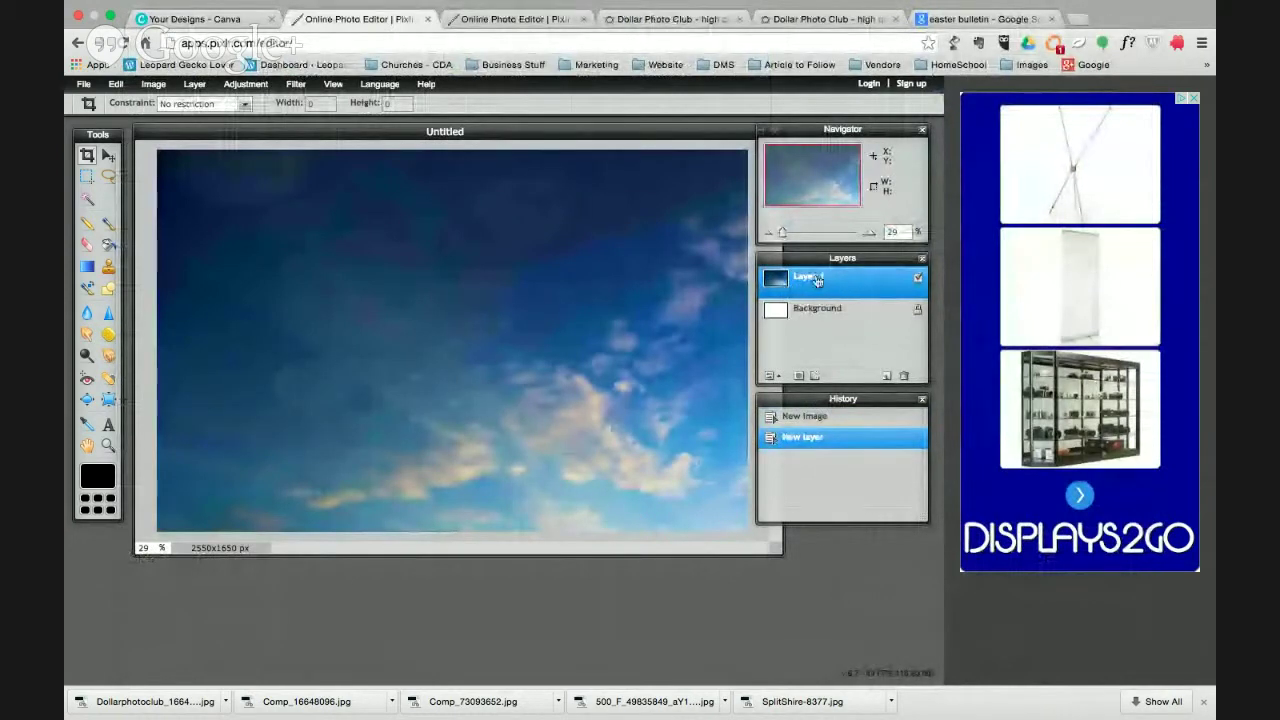
- Move the photo layer so the sun and meadow fill the canvas
{"action": "left_click_drag", "start_coordinate": [782, 553], "coordinate": [846, 658]}
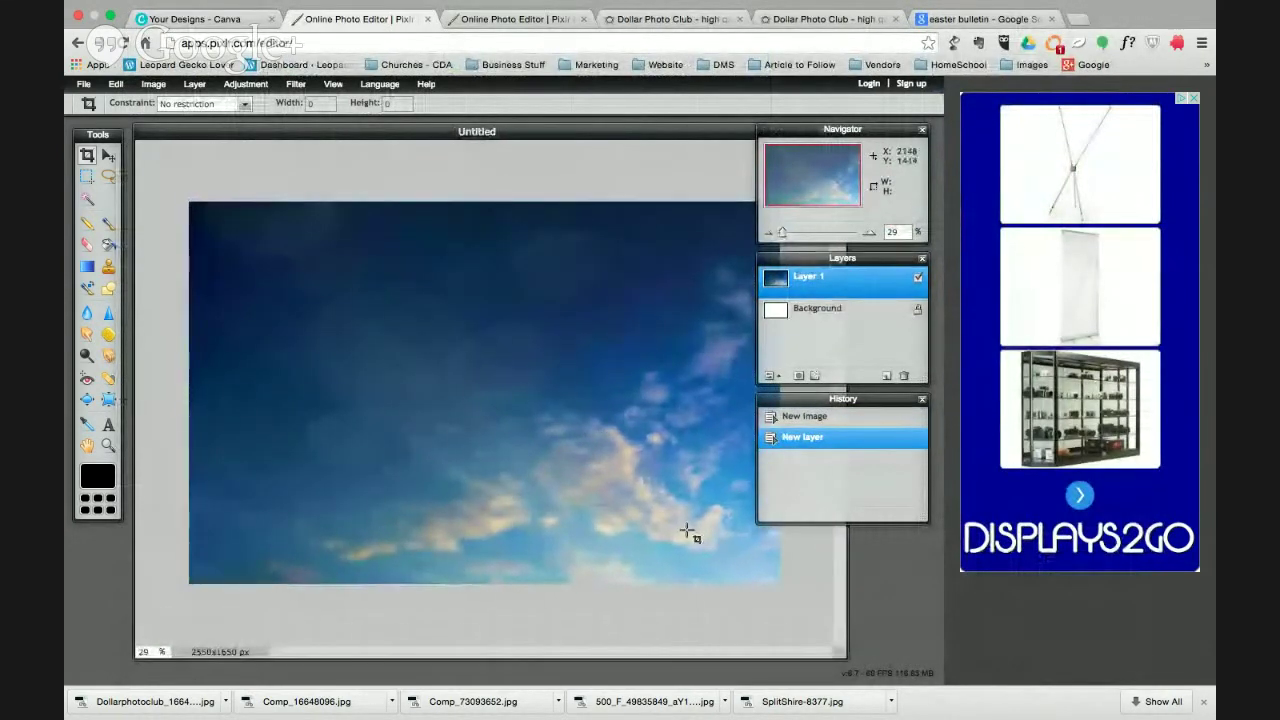
{"action": "left_click", "coordinate": [108, 155]}
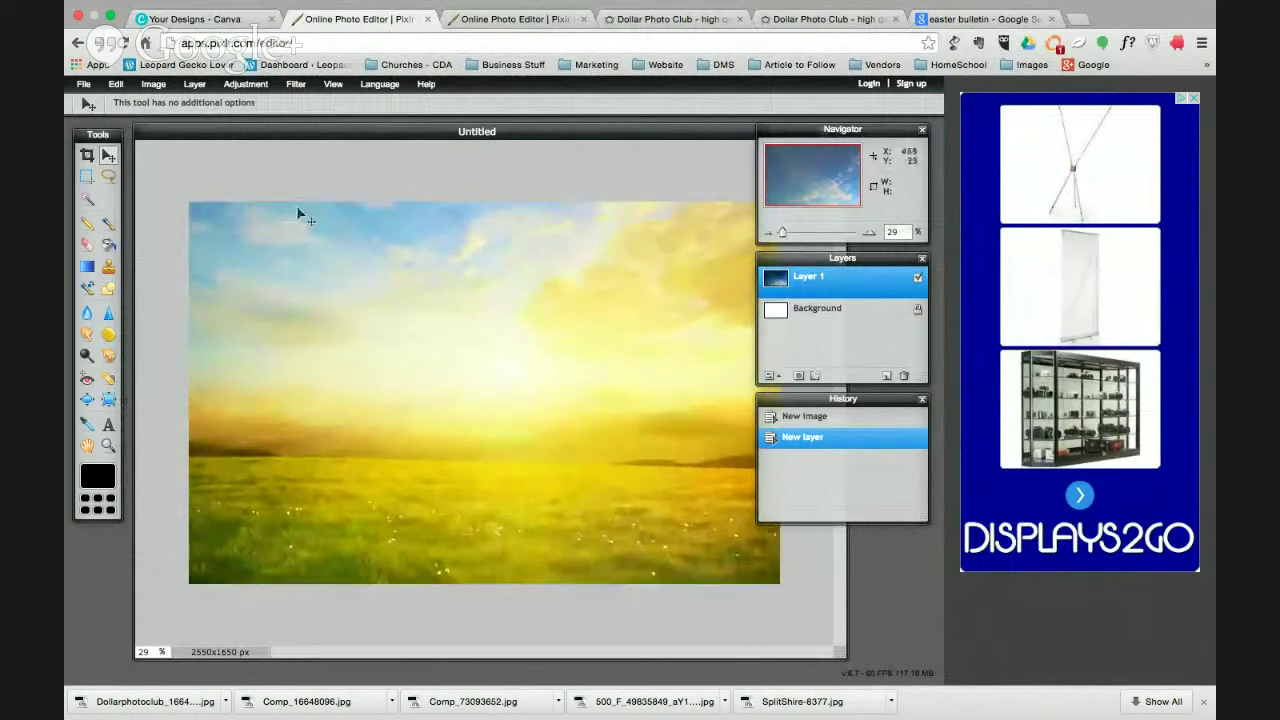
{"action": "left_click", "coordinate": [306, 215]}
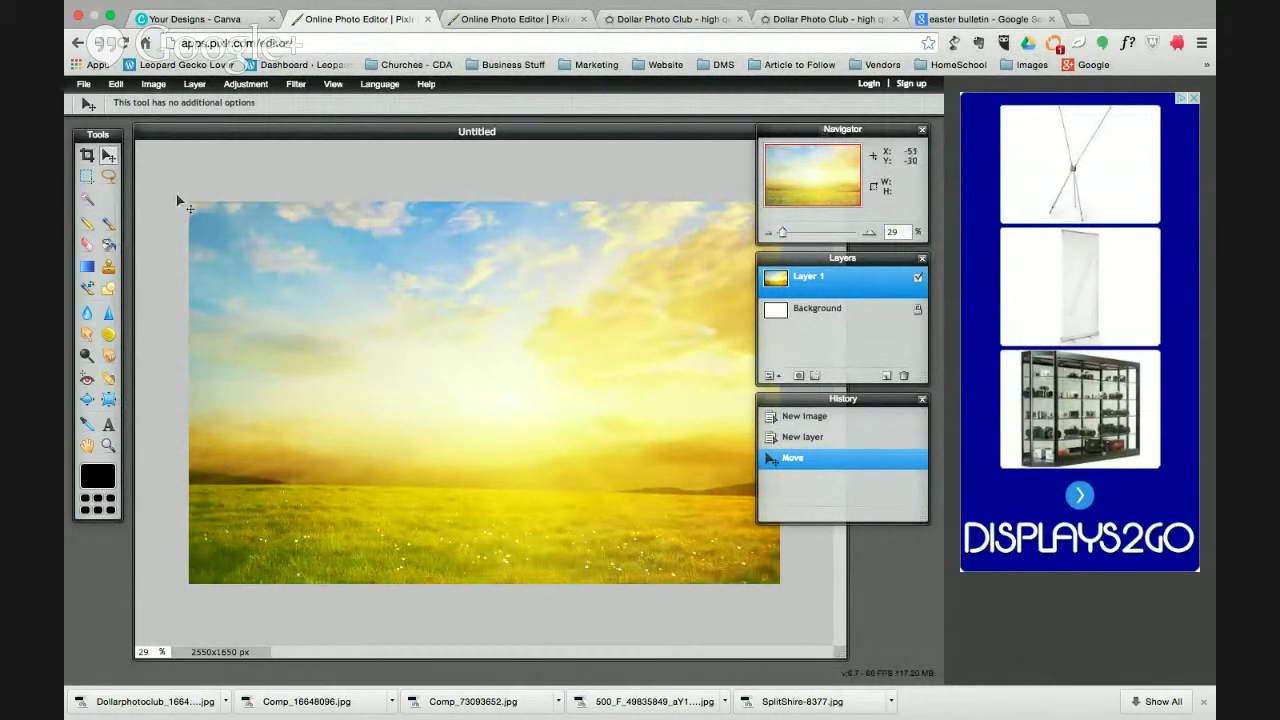
- Free-transform the meadow photo larger and raise it so more cloudy sky shows
{"action": "left_click", "coordinate": [116, 85]}
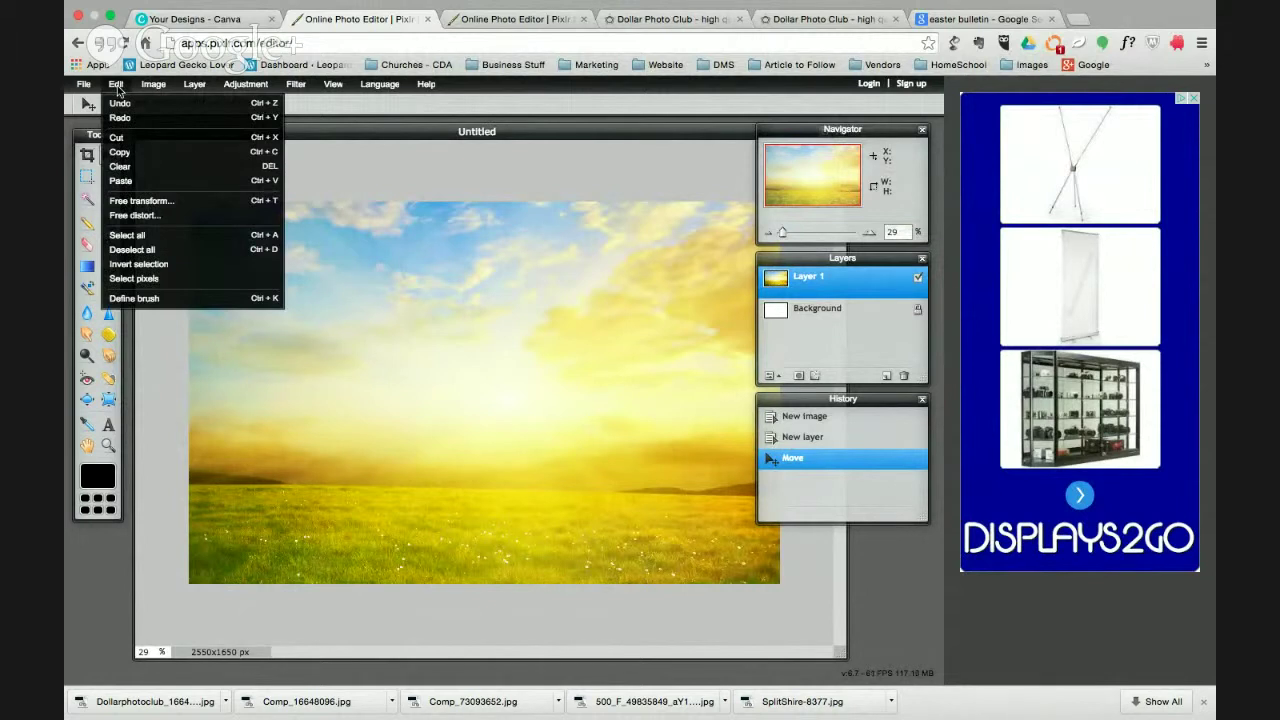
{"action": "left_click", "coordinate": [150, 207]}
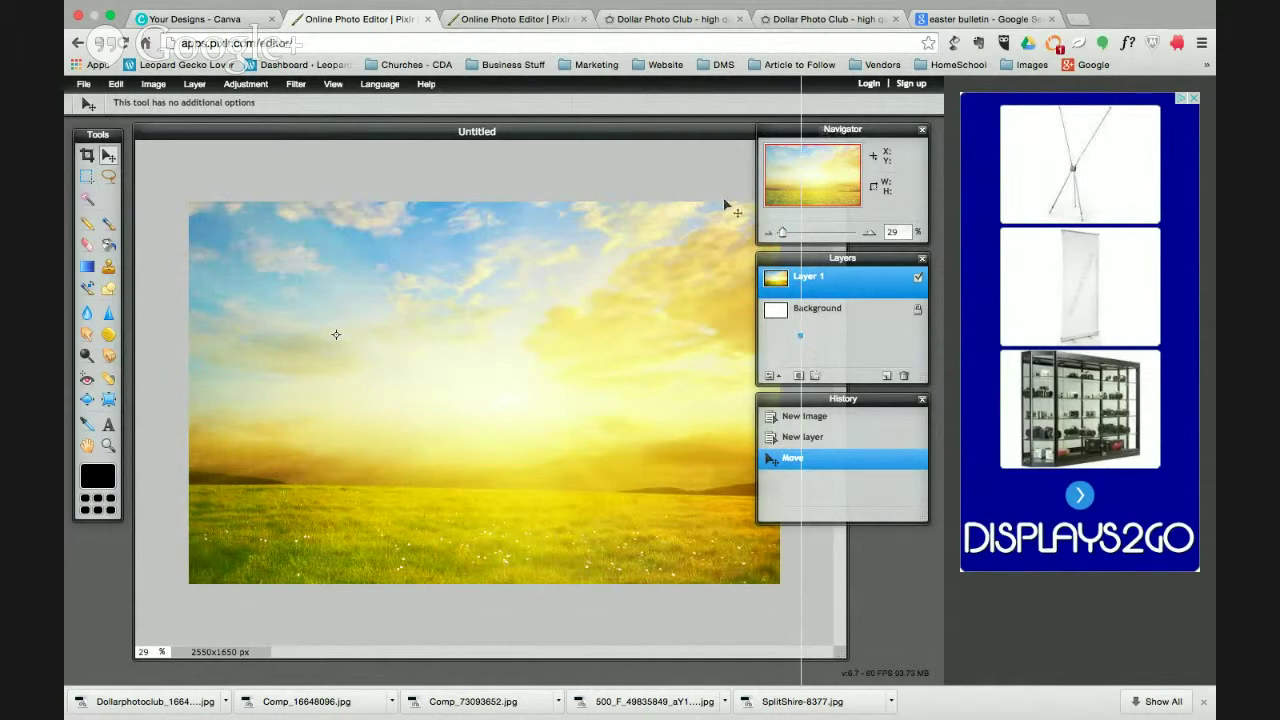
{"action": "left_click_drag", "start_coordinate": [268, 226], "coordinate": [279, 297]}
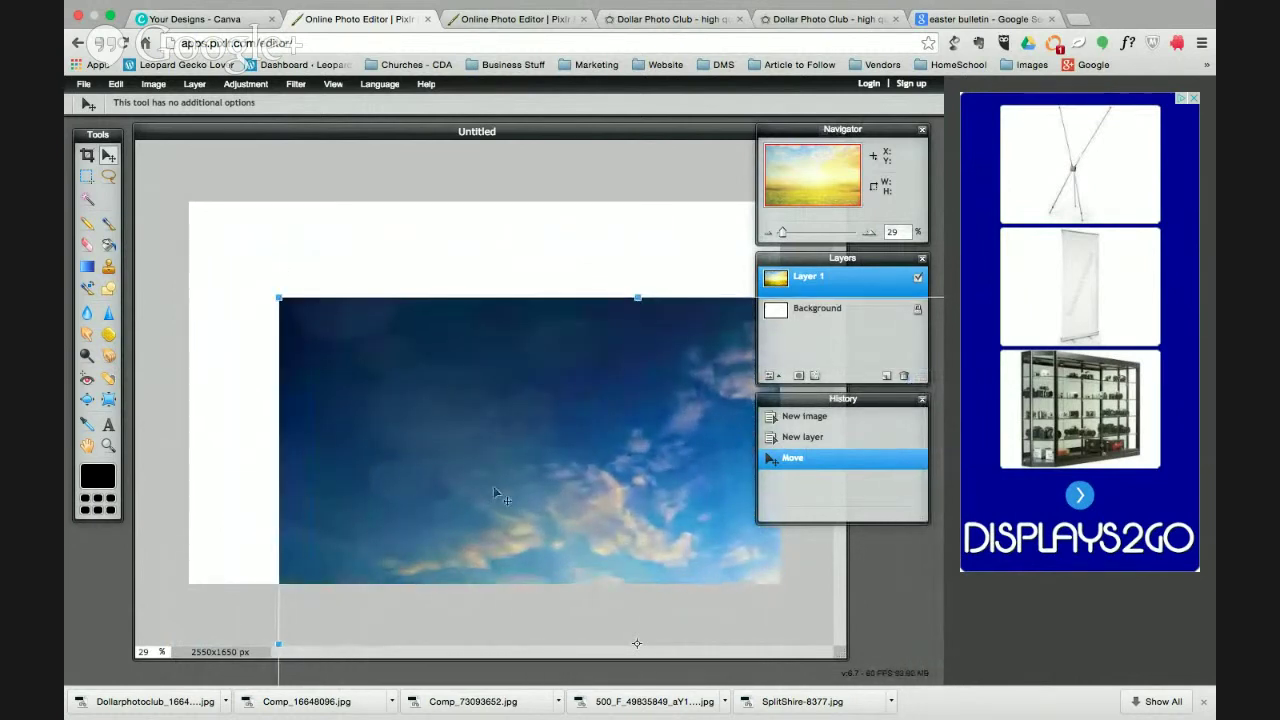
{"action": "left_click_drag", "start_coordinate": [590, 531], "coordinate": [413, 262]}
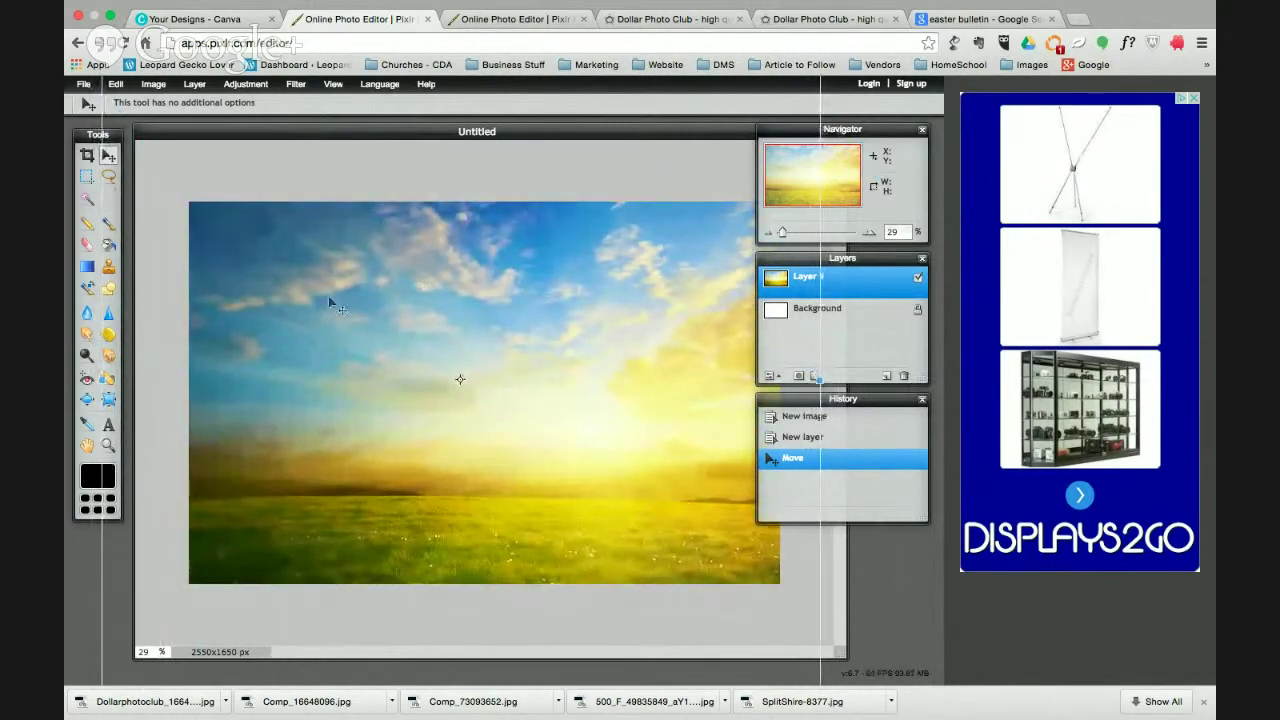
{"action": "left_click_drag", "start_coordinate": [625, 493], "coordinate": [600, 464]}
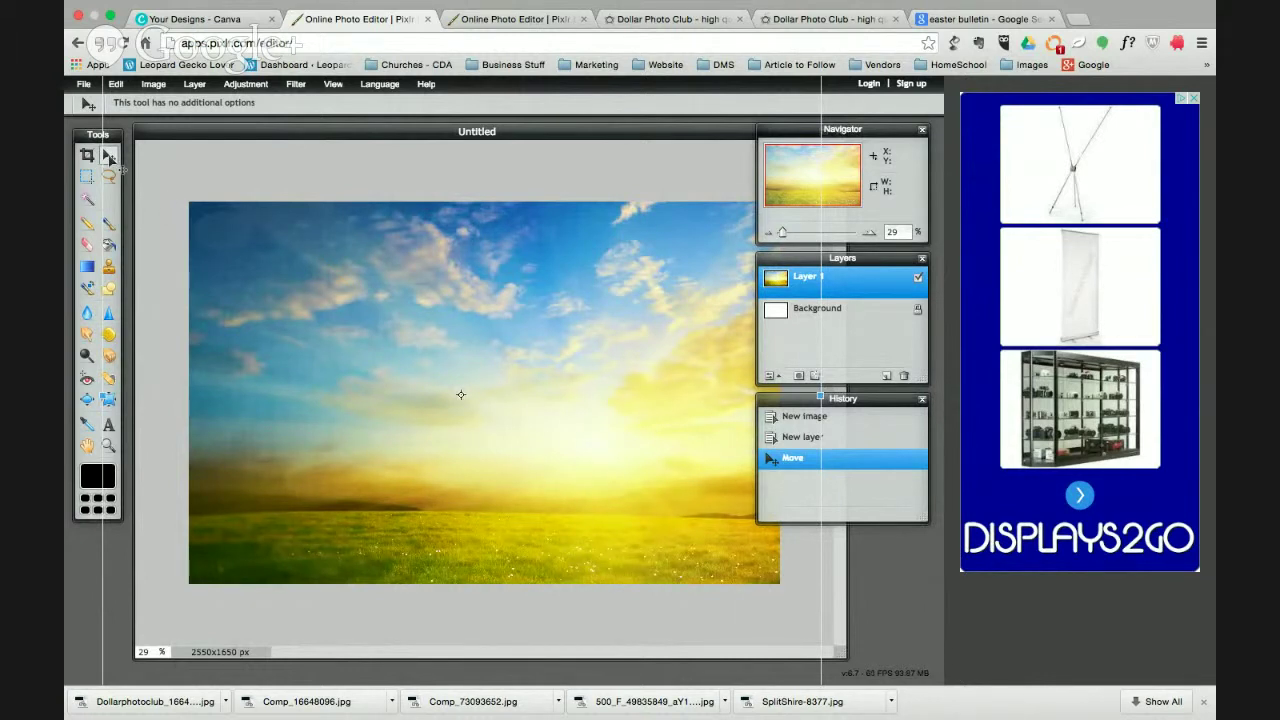
{"action": "left_click", "coordinate": [110, 157]}
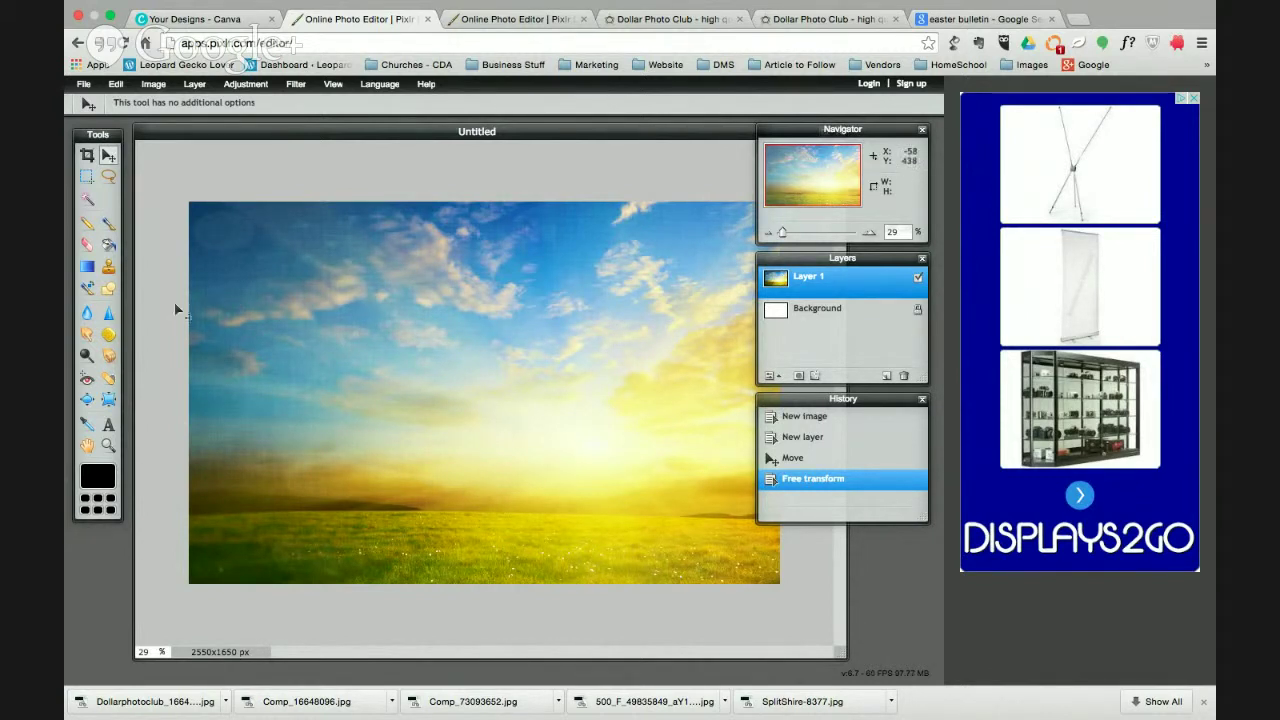
{"action": "left_click", "coordinate": [245, 84]}
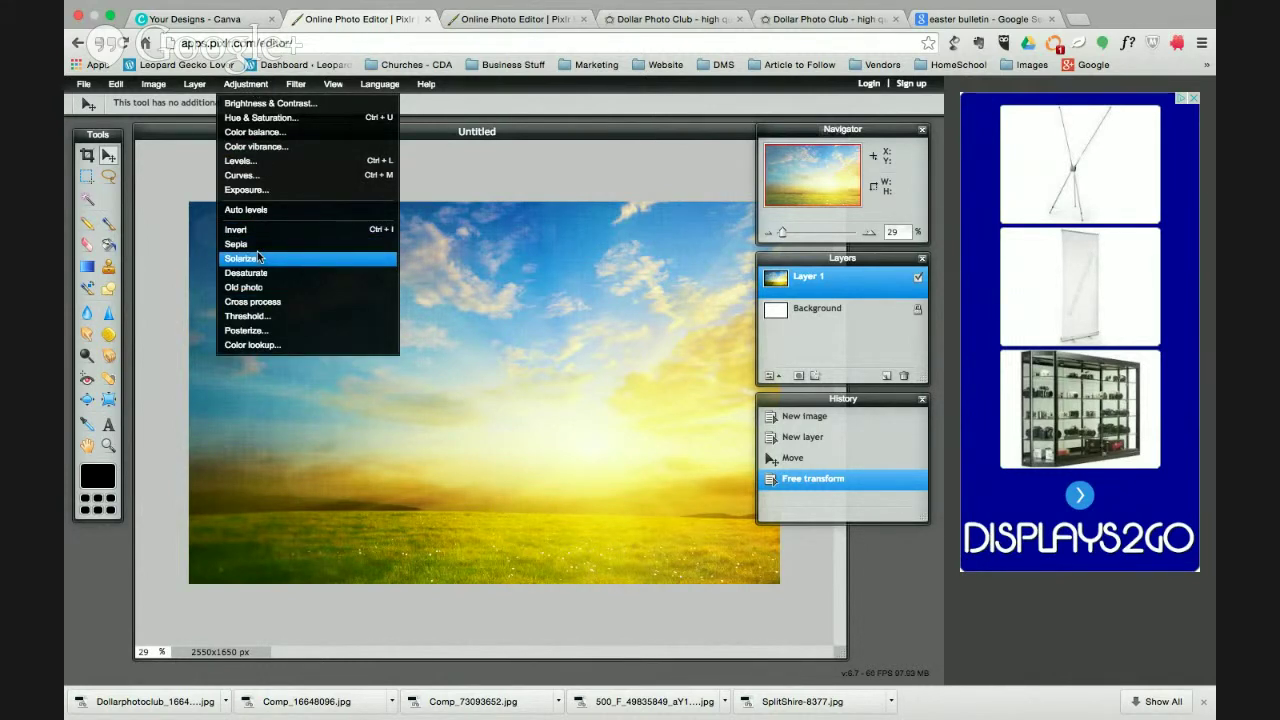
{"action": "mouse_move", "coordinate": [296, 86]}
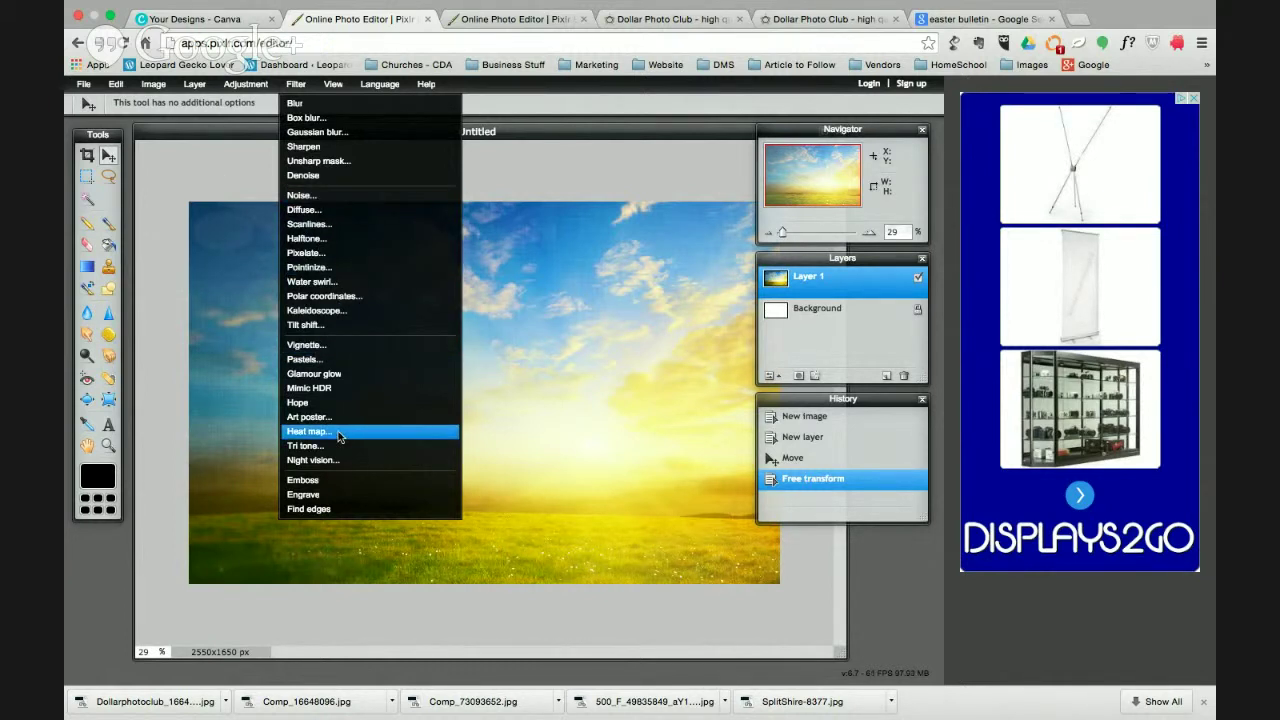
{"action": "left_click", "coordinate": [176, 161]}
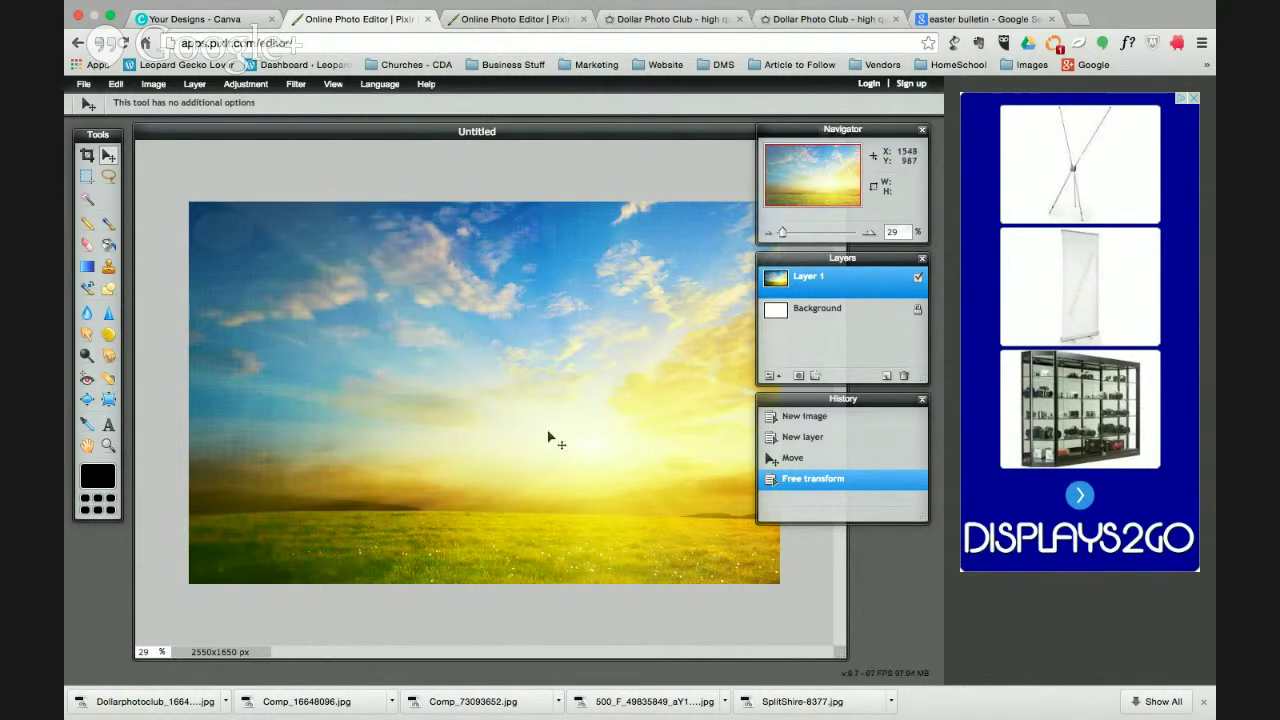
{"action": "left_click_drag", "start_coordinate": [570, 459], "coordinate": [562, 454]}
{"action": "key", "text": "ctrl+z"}
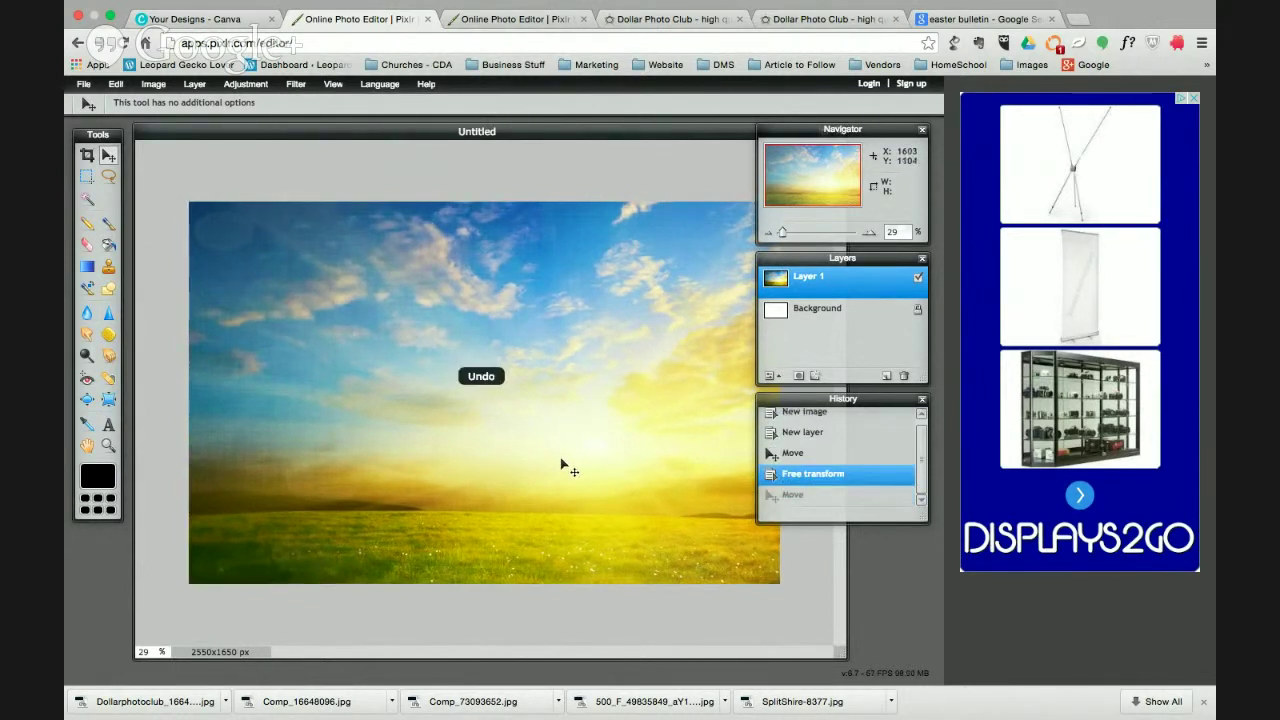
- Type 'HE IS' in the upper sky and set its size to 130
{"action": "left_click", "coordinate": [109, 426]}
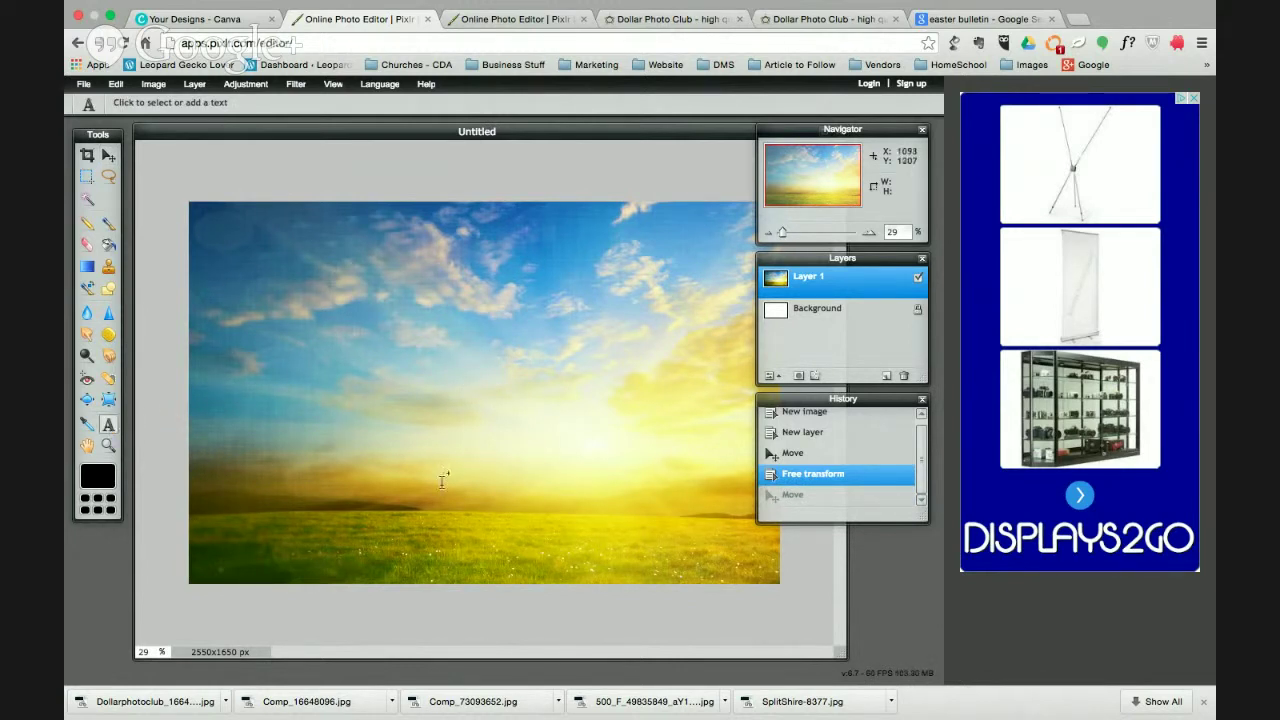
{"action": "left_click", "coordinate": [403, 296]}
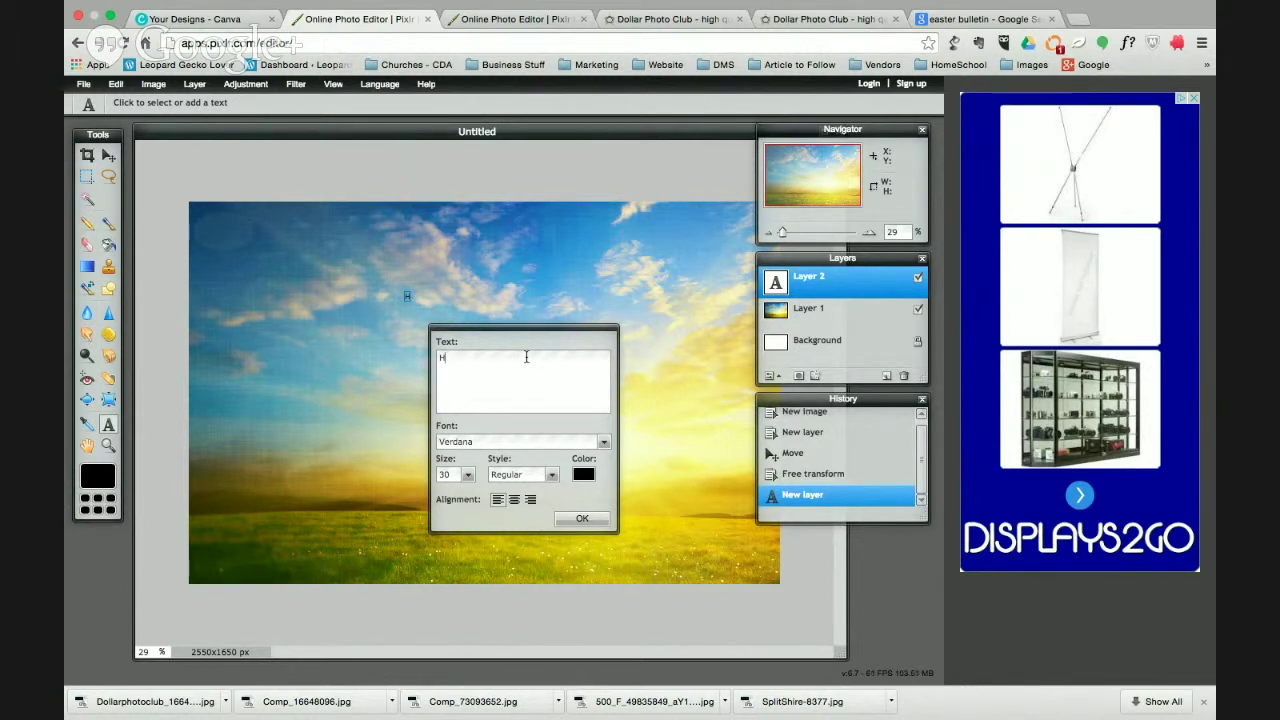
{"action": "type", "text": "IS"}
{"action": "left_click", "coordinate": [468, 475]}
{"action": "left_click_drag", "start_coordinate": [446, 491], "coordinate": [476, 492]}
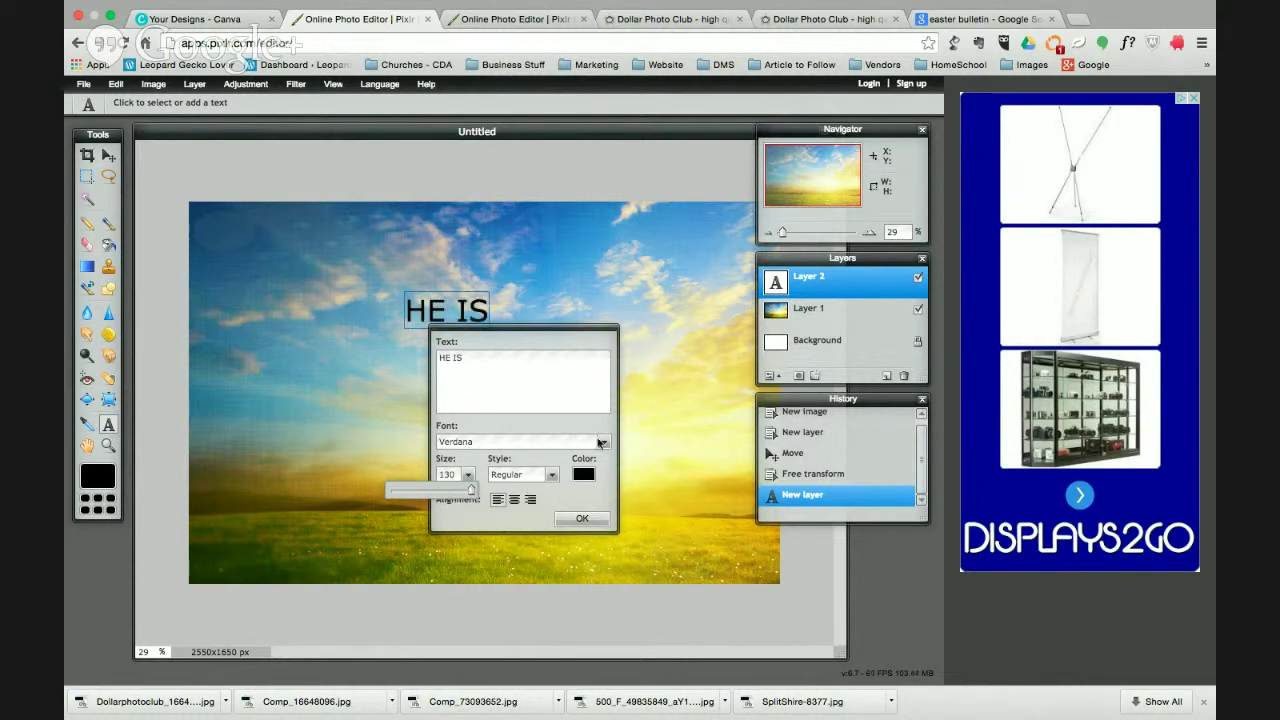
- Set the HE IS font to Abadi MT Condensed Light, Regular style, and commit it
{"action": "left_click", "coordinate": [601, 443]}
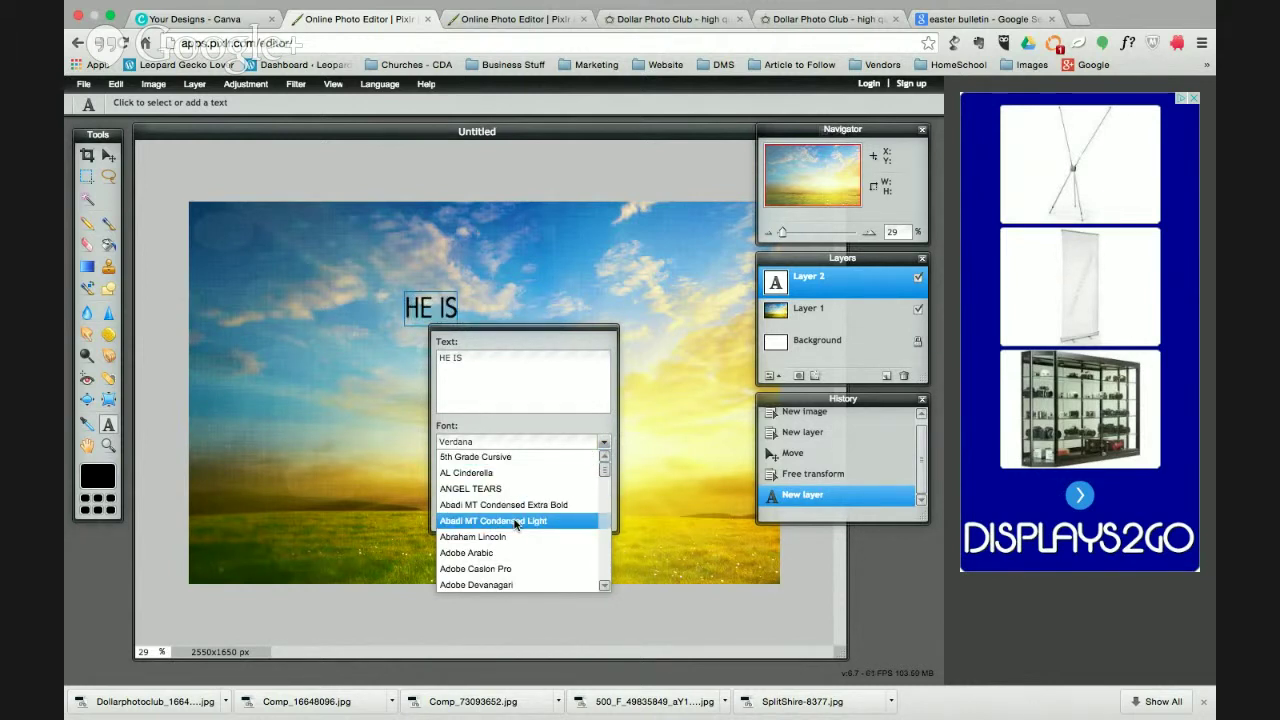
{"action": "left_click", "coordinate": [515, 521]}
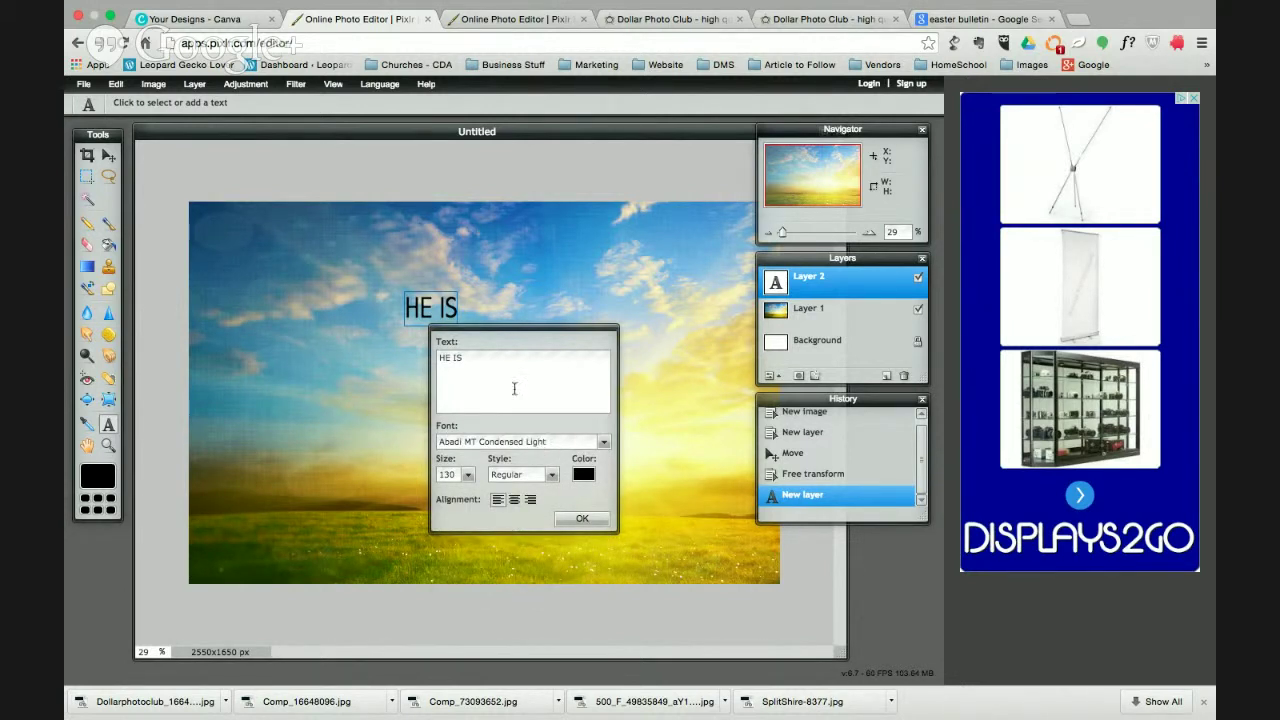
{"action": "left_click", "coordinate": [552, 475]}
{"action": "left_click", "coordinate": [596, 497]}
{"action": "left_click", "coordinate": [552, 475]}
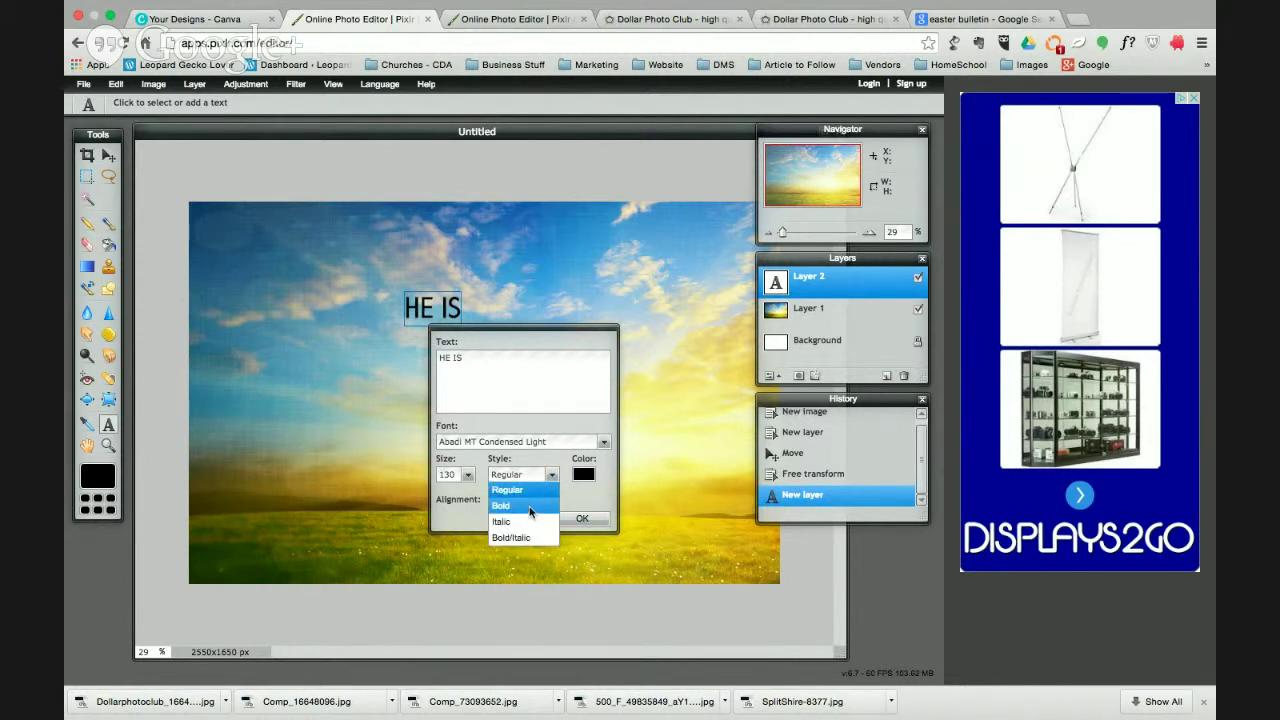
{"action": "left_click", "coordinate": [522, 489]}
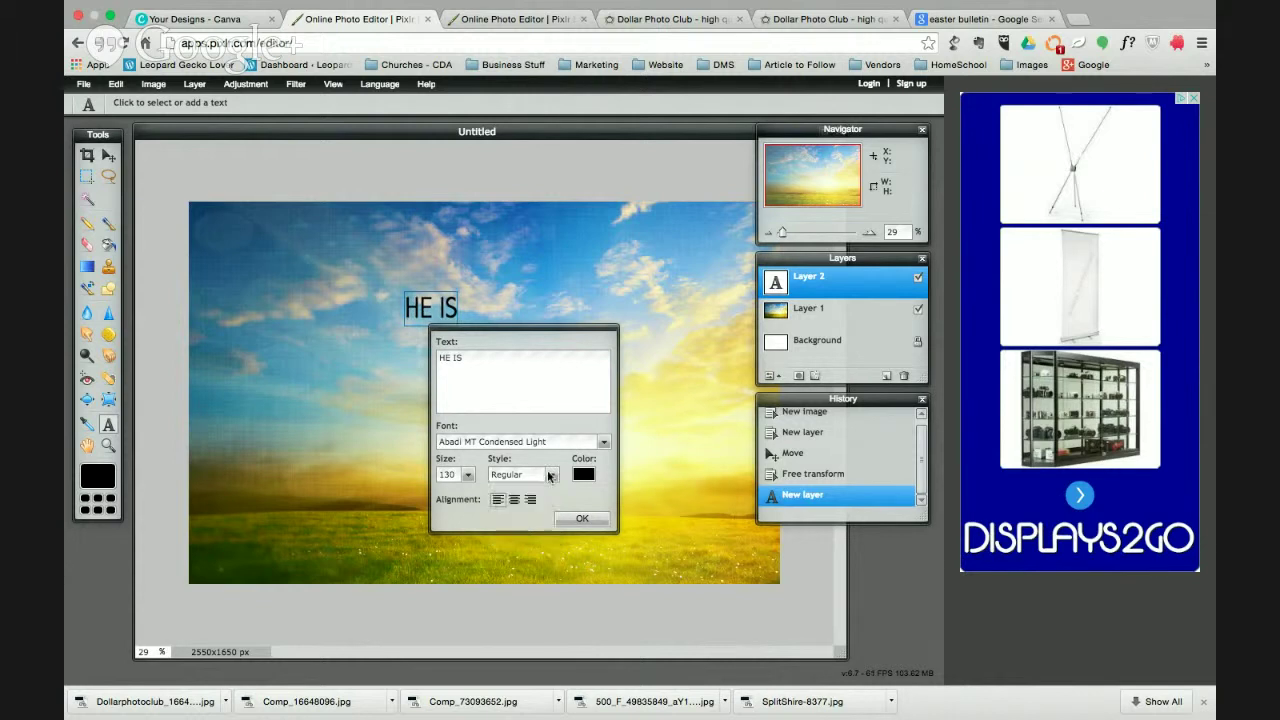
{"action": "left_click", "coordinate": [582, 518]}
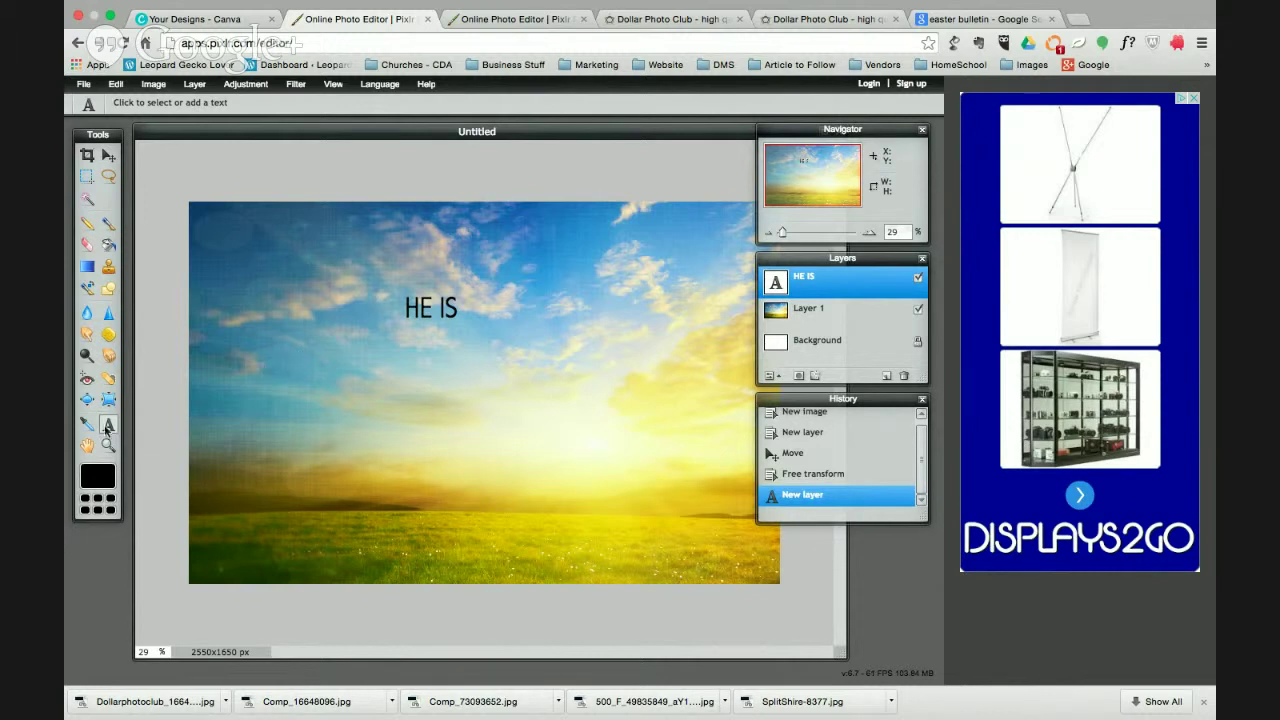
- Type RISEN under HE IS in Abadi MT Condensed Extra Bold at size 130
{"action": "left_click", "coordinate": [410, 358]}
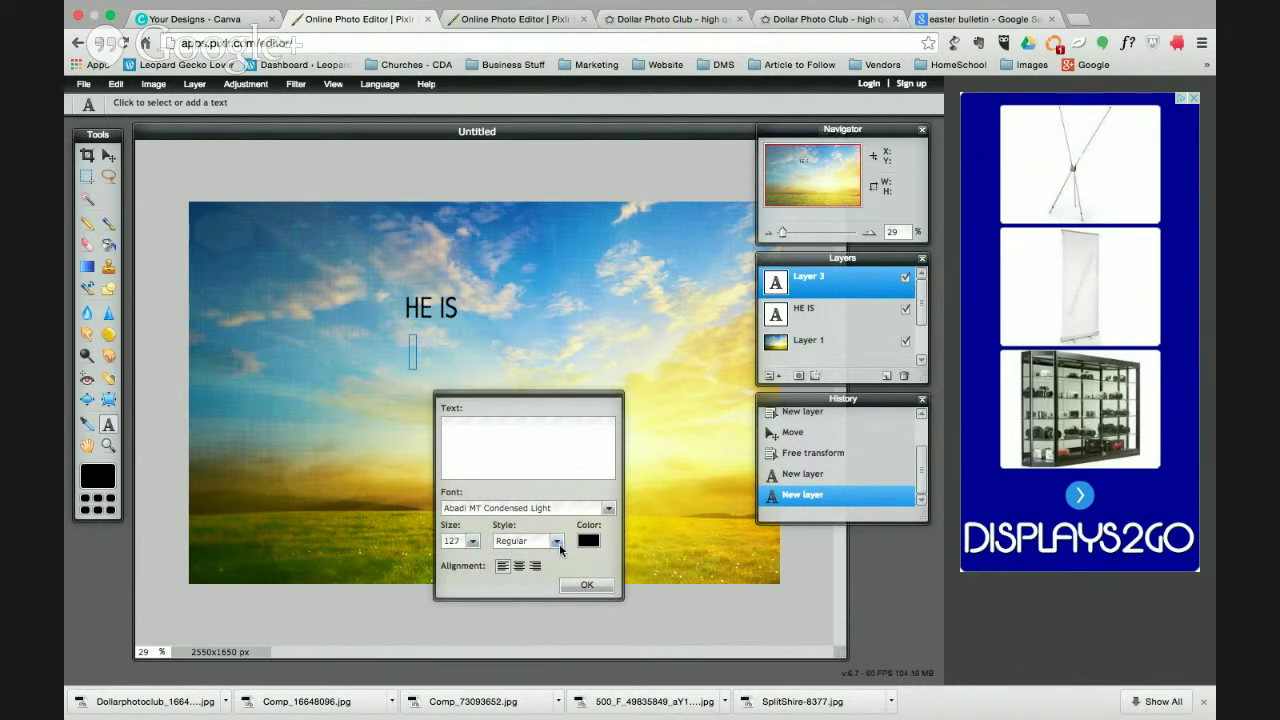
{"action": "left_click", "coordinate": [609, 509]}
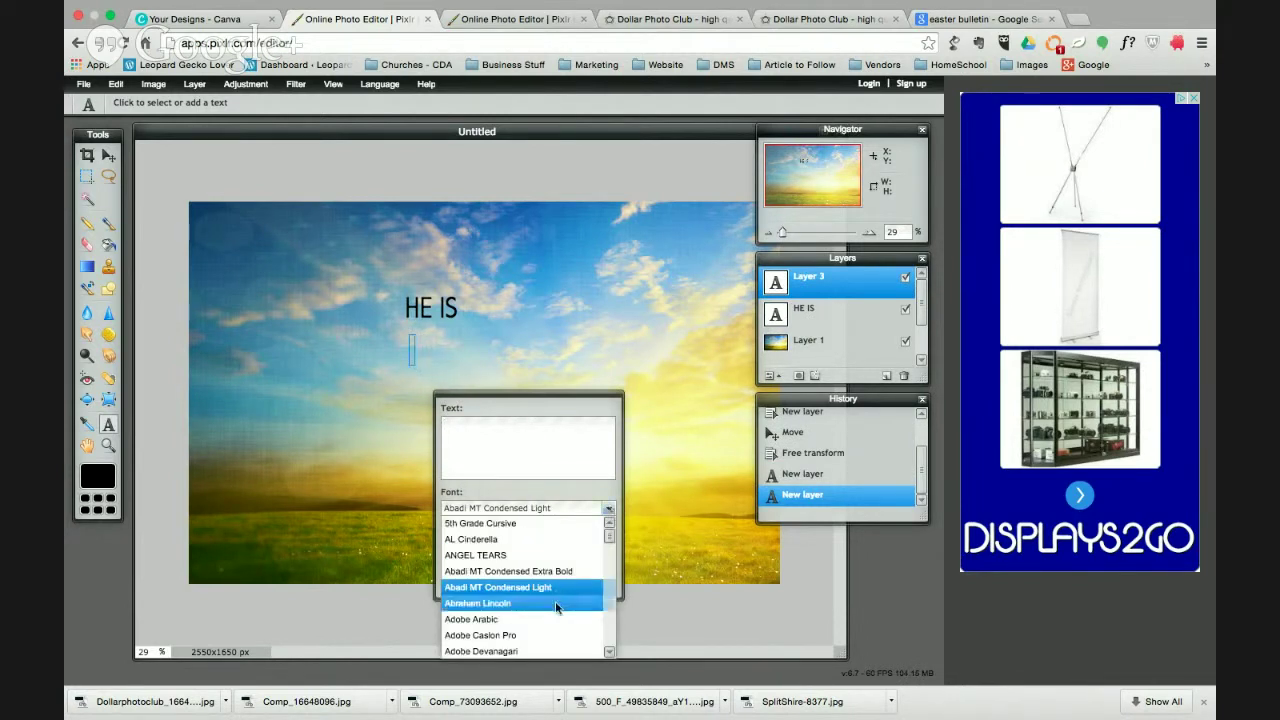
{"action": "left_click", "coordinate": [560, 571]}
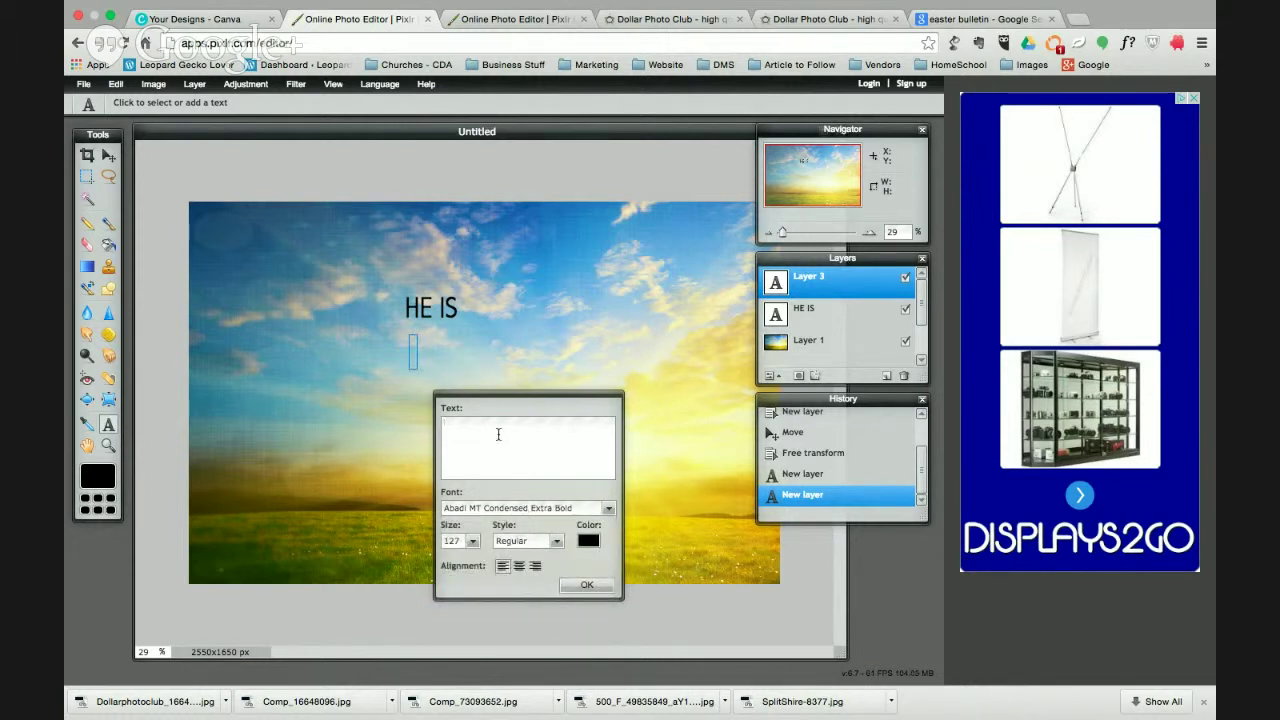
{"action": "type", "text": "RISEN"}
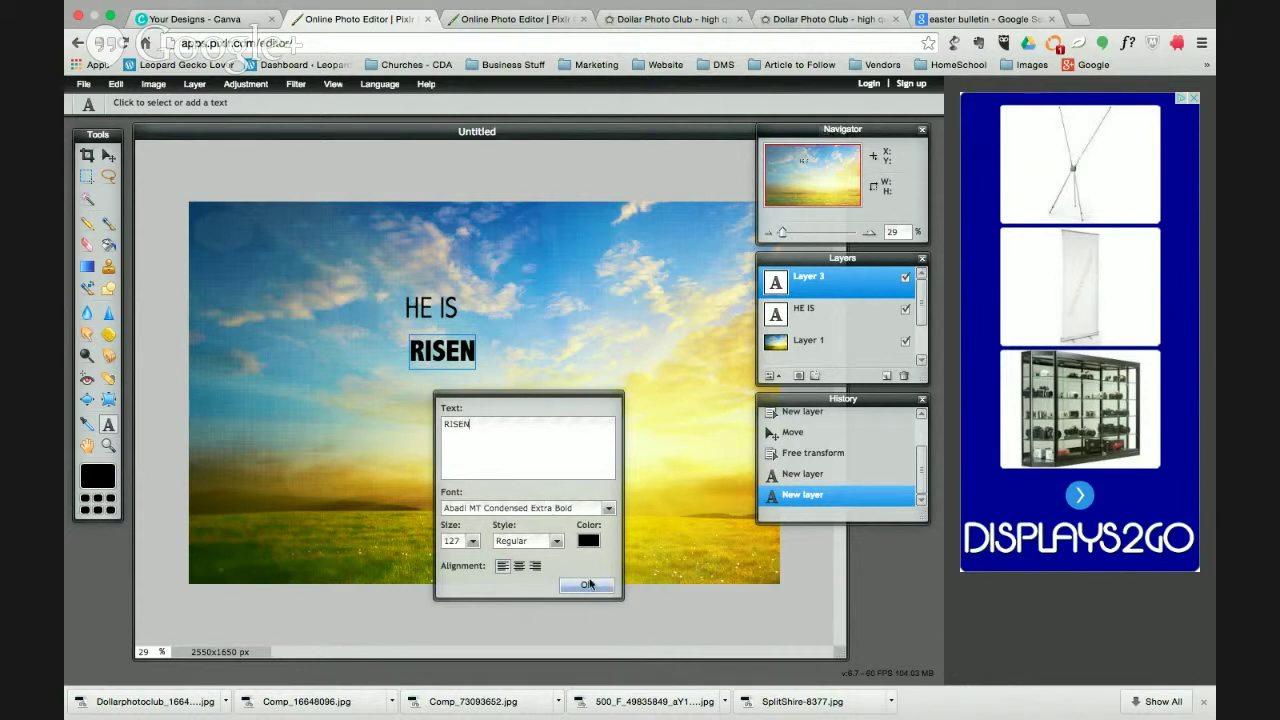
{"action": "left_click", "coordinate": [473, 545]}
{"action": "left_click_drag", "start_coordinate": [475, 562], "coordinate": [523, 561]}
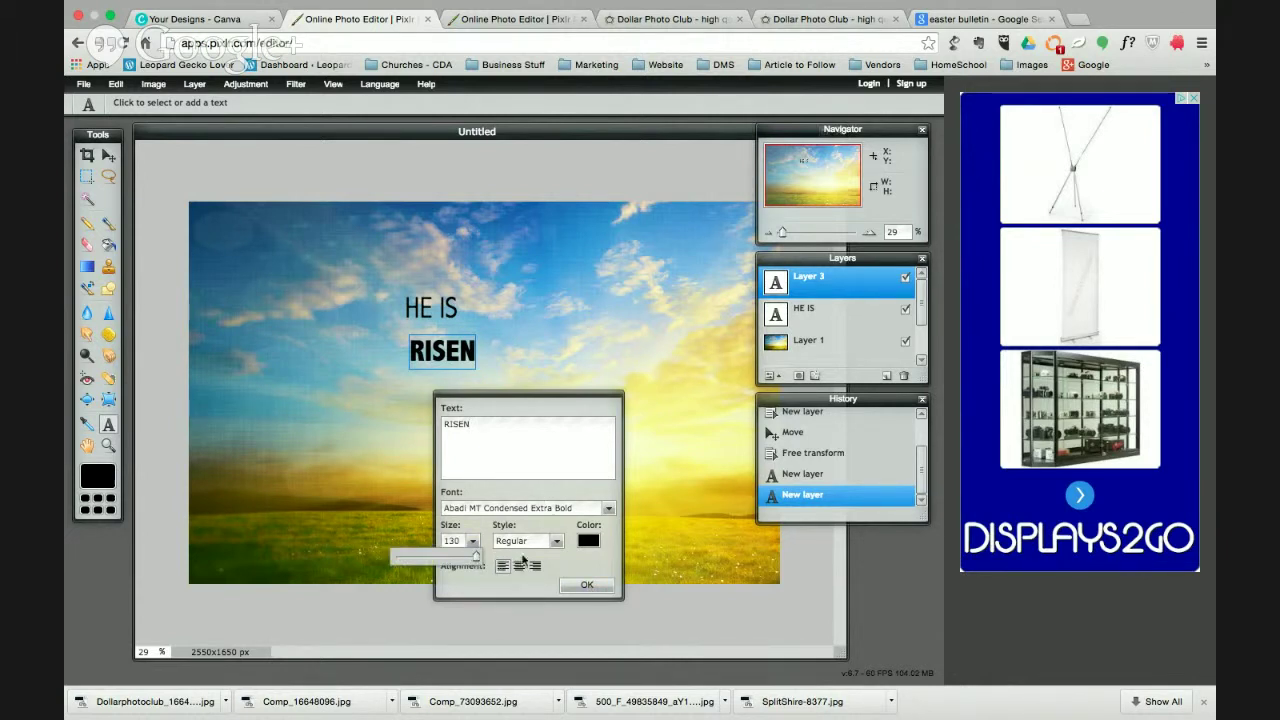
{"action": "left_click", "coordinate": [600, 587]}
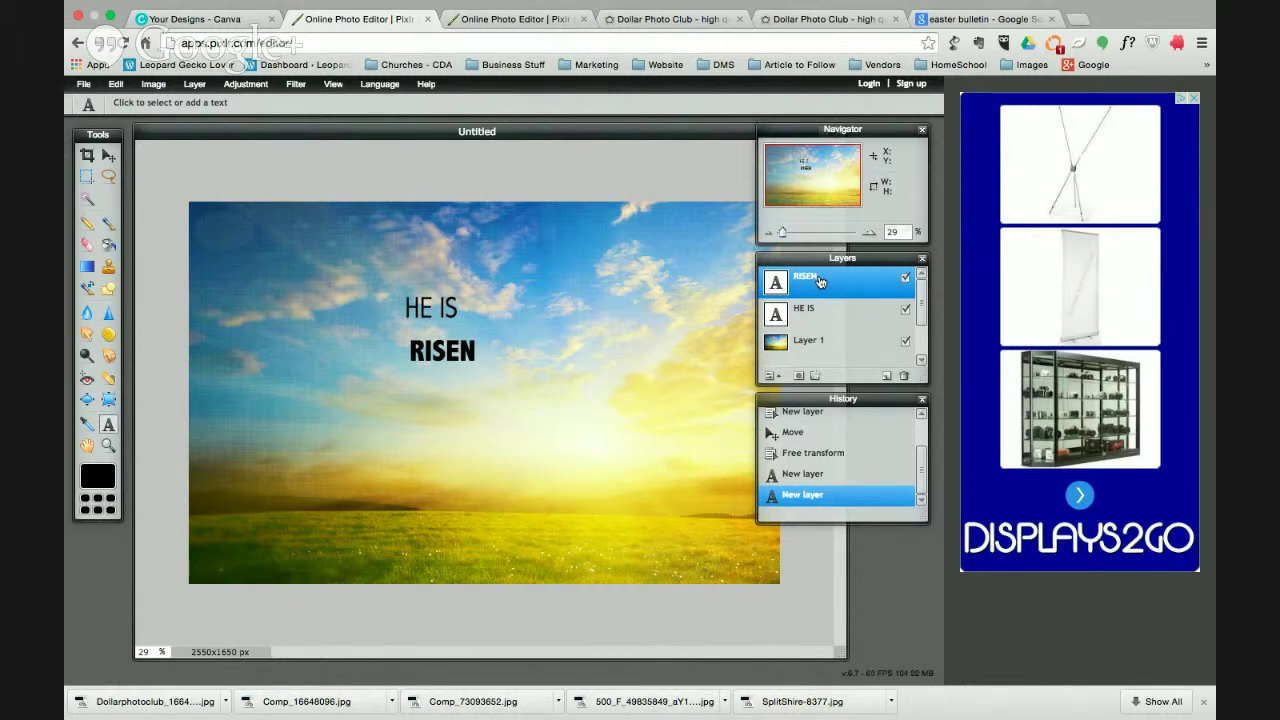
- Duplicate the RISEN and HE IS text layers and hide the originals as backups
{"action": "right_click", "coordinate": [838, 283]}
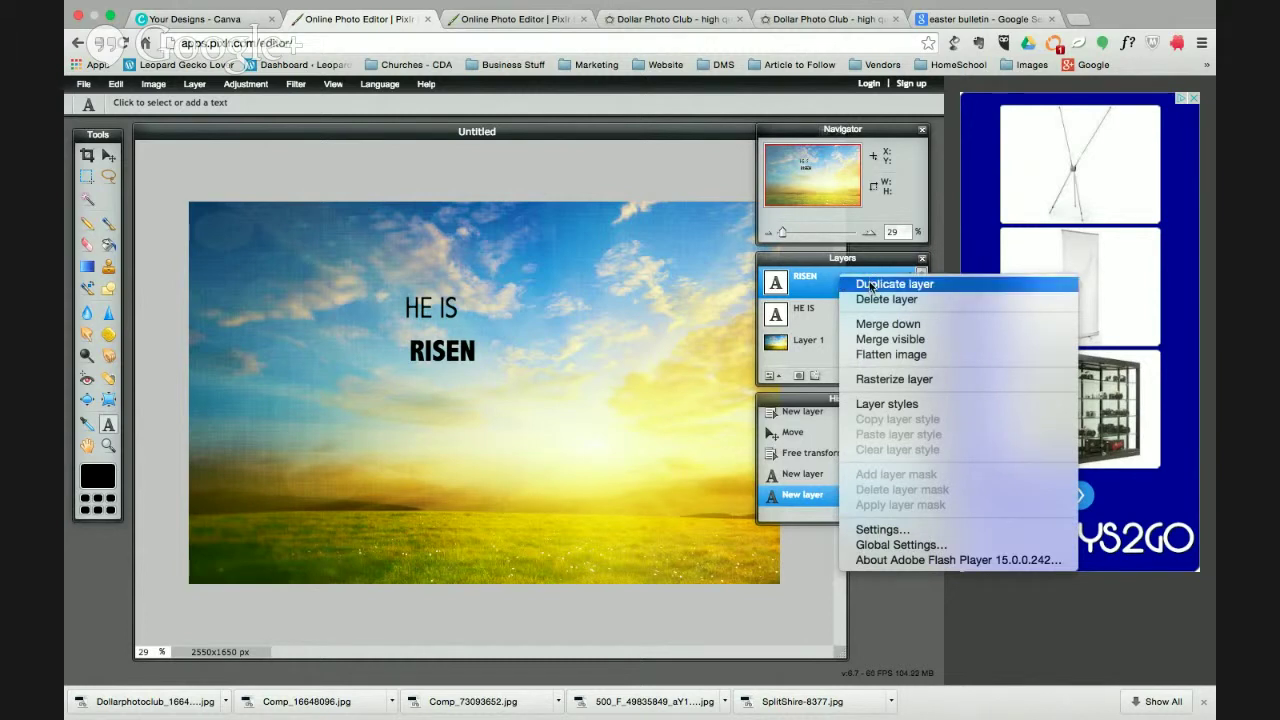
{"action": "left_click", "coordinate": [871, 286]}
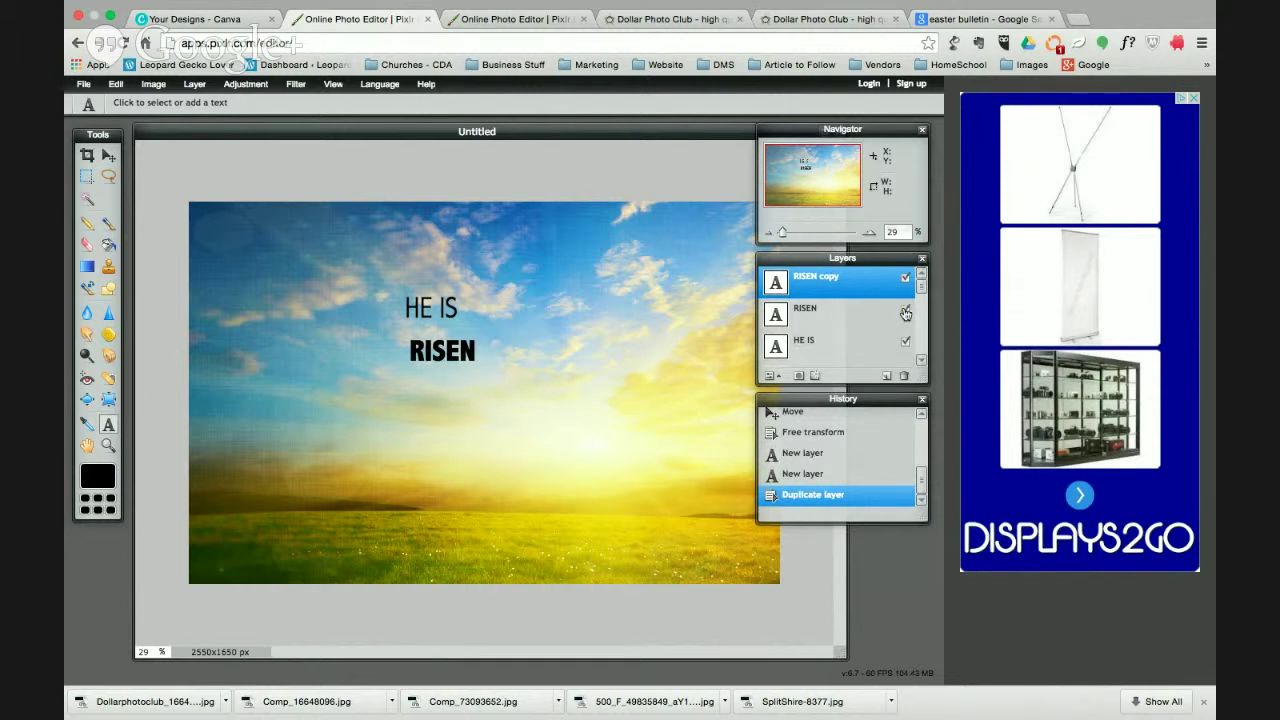
{"action": "left_click", "coordinate": [905, 311]}
{"action": "left_click", "coordinate": [860, 346]}
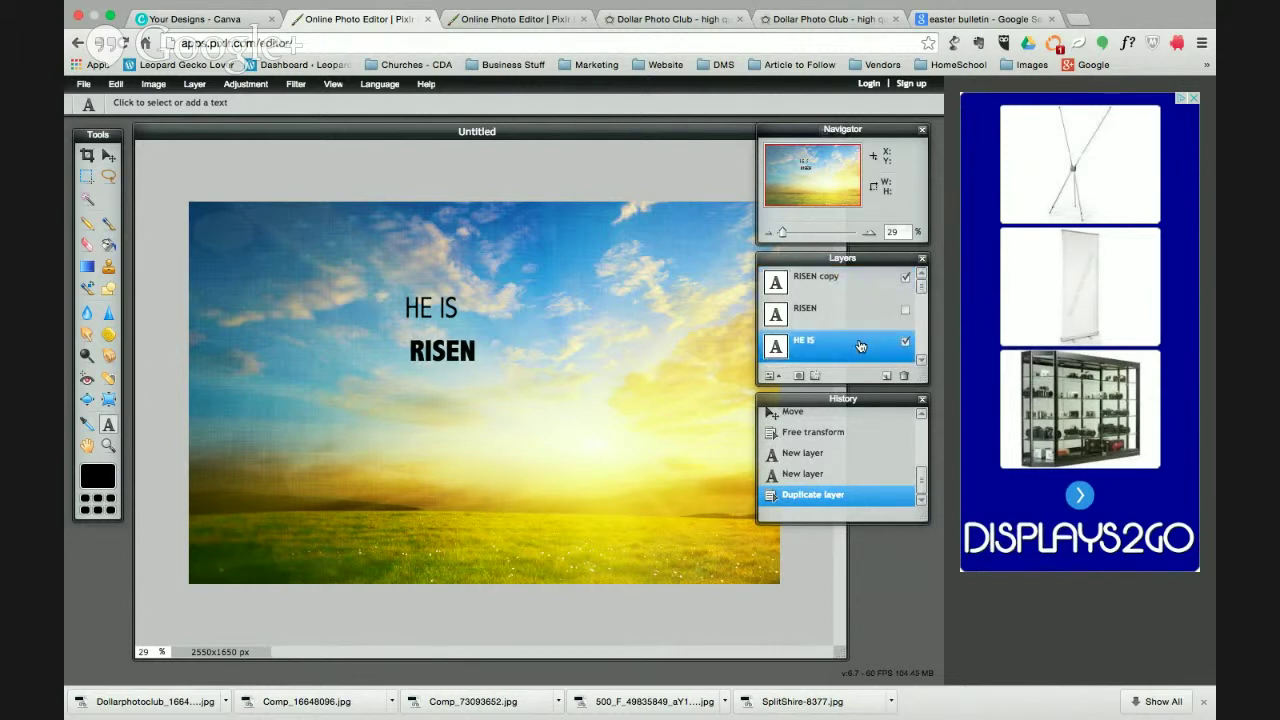
{"action": "right_click", "coordinate": [860, 346]}
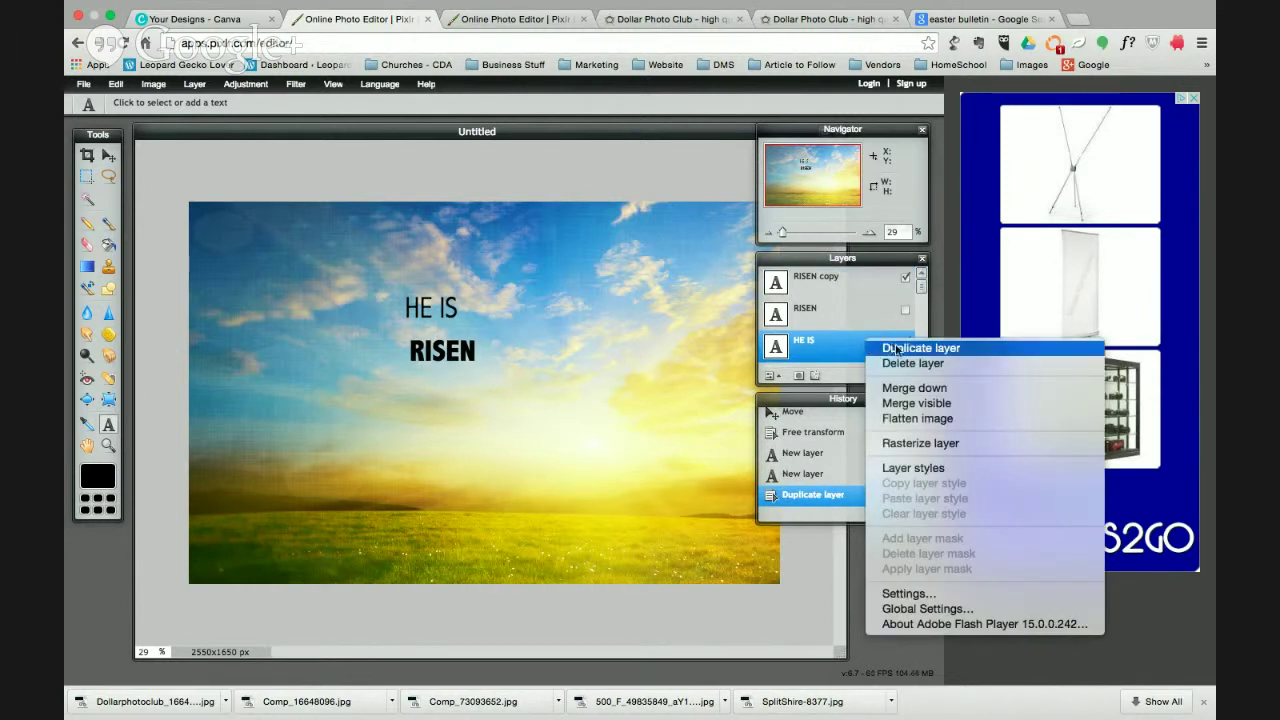
{"action": "left_click", "coordinate": [897, 349]}
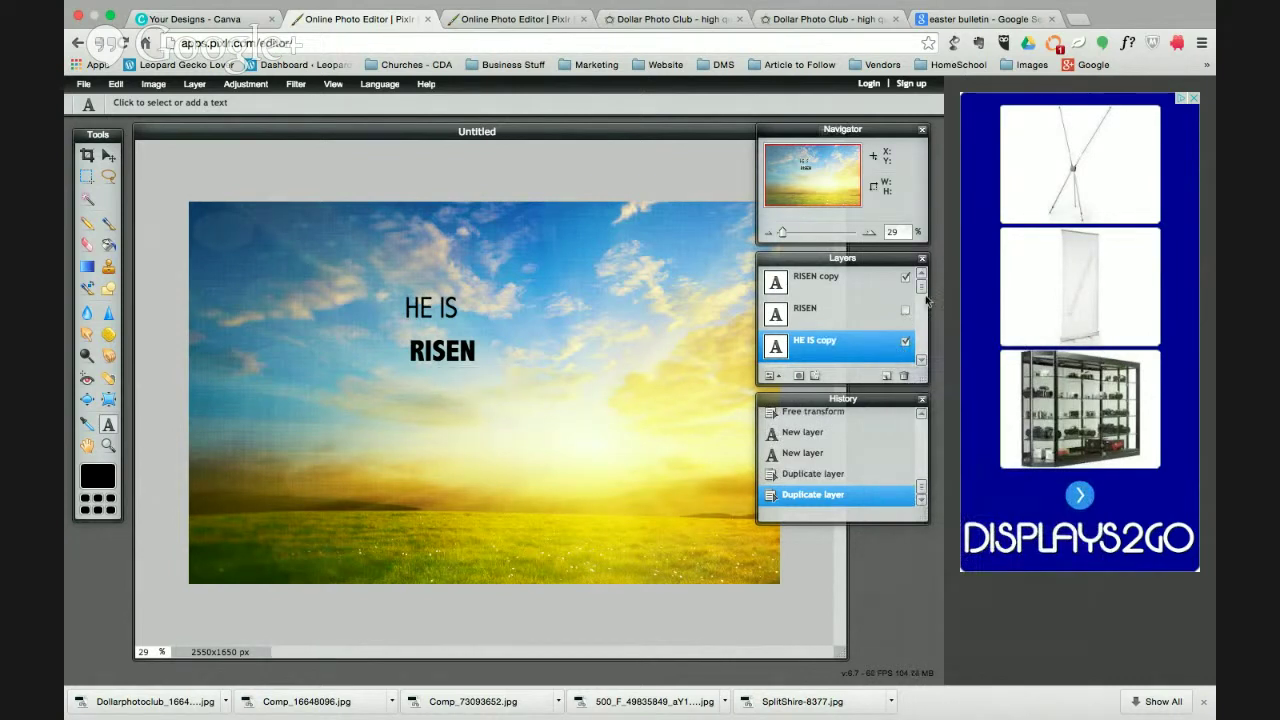
{"action": "scroll", "coordinate": [905, 335], "scroll_direction": "down", "scroll_amount": 2}
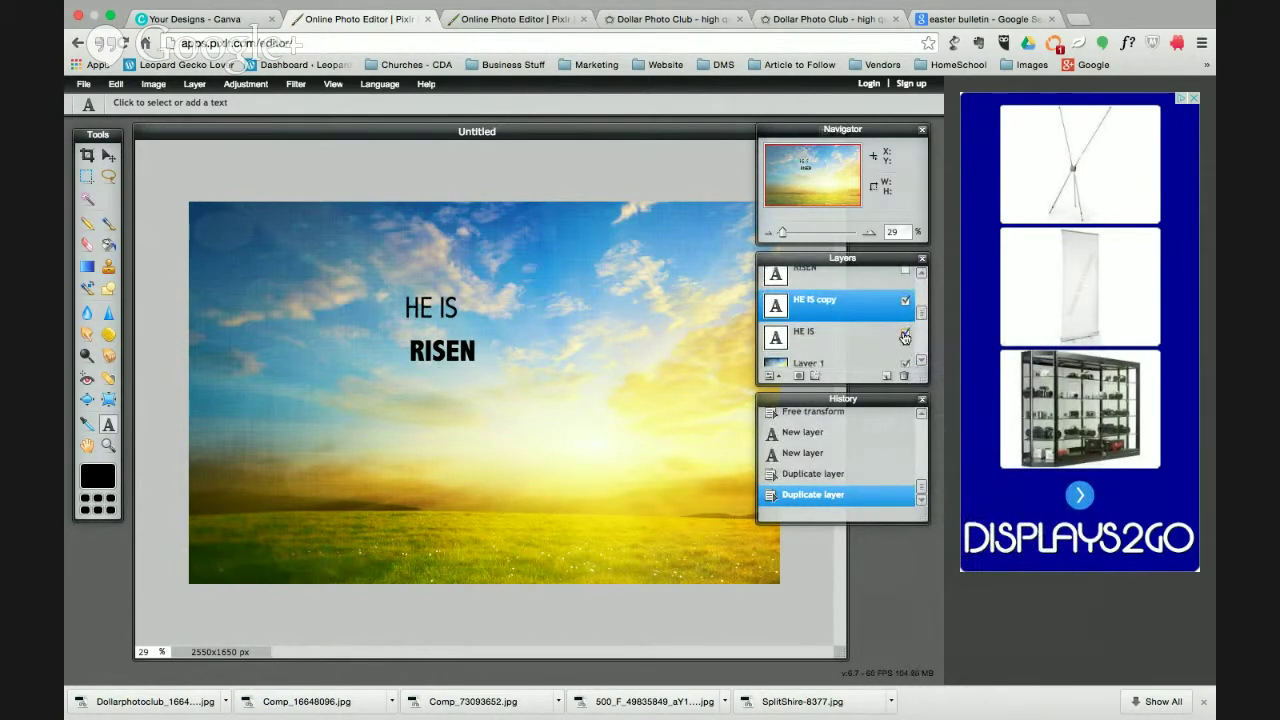
{"action": "left_click", "coordinate": [905, 336]}
- Rasterize the HE IS copy and RISEN copy layers
{"action": "left_click_drag", "start_coordinate": [924, 378], "coordinate": [926, 448]}
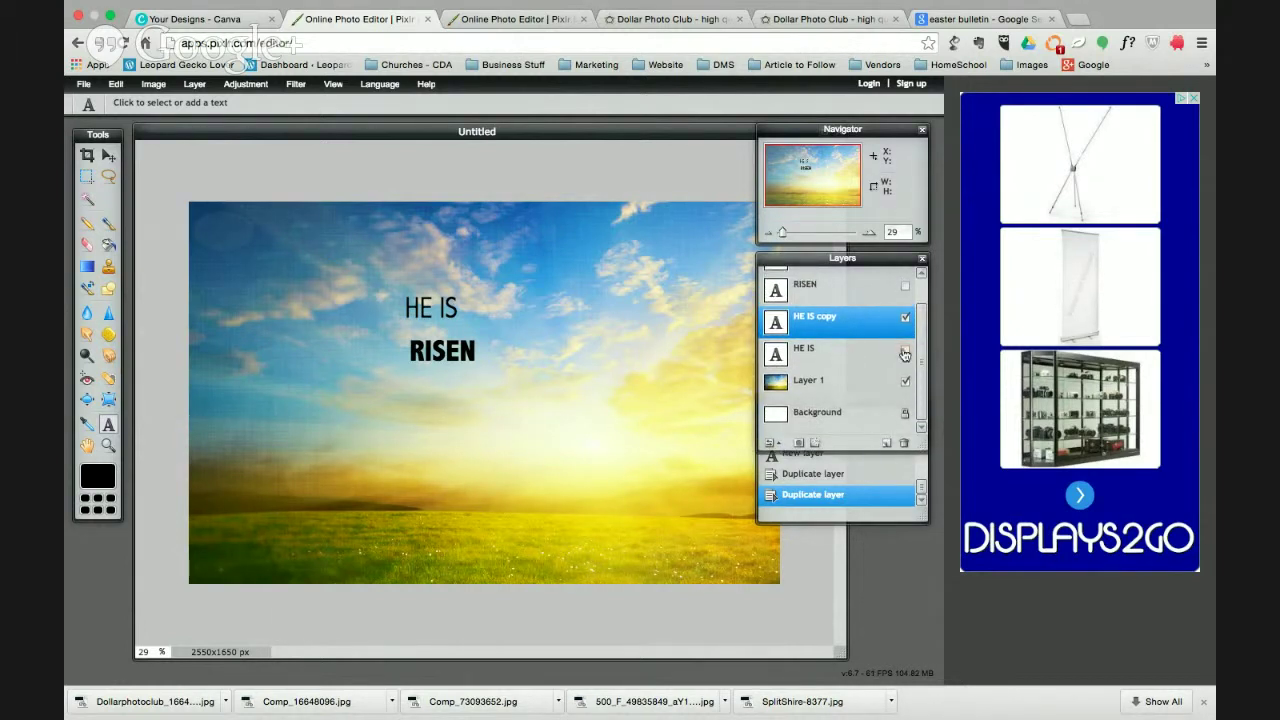
{"action": "scroll", "coordinate": [904, 354], "scroll_direction": "up", "scroll_amount": 1}
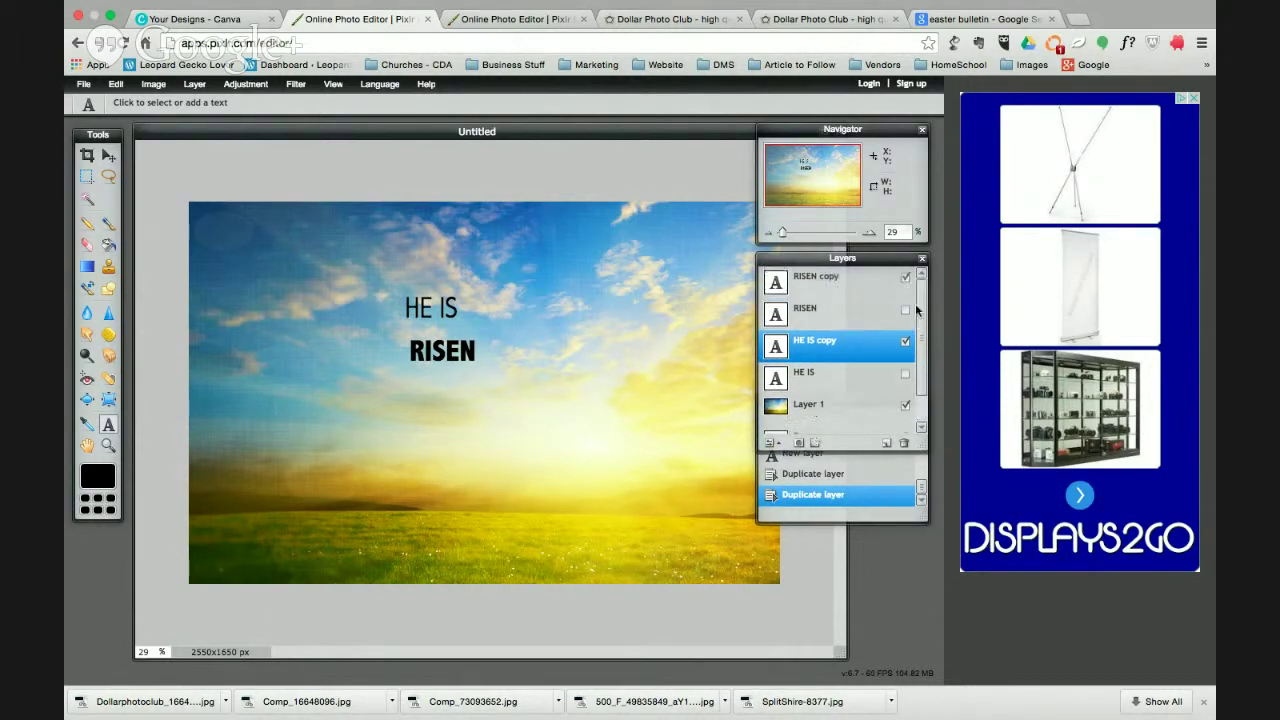
{"action": "right_click", "coordinate": [858, 348]}
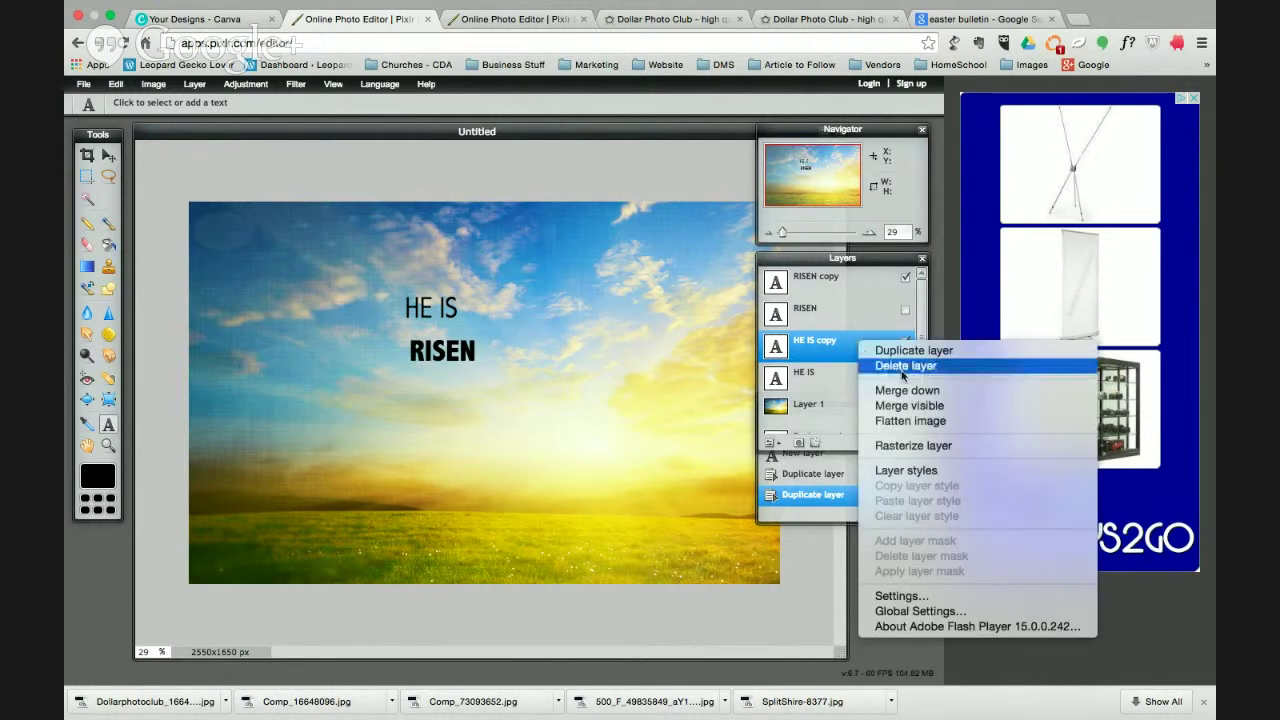
{"action": "left_click", "coordinate": [911, 447]}
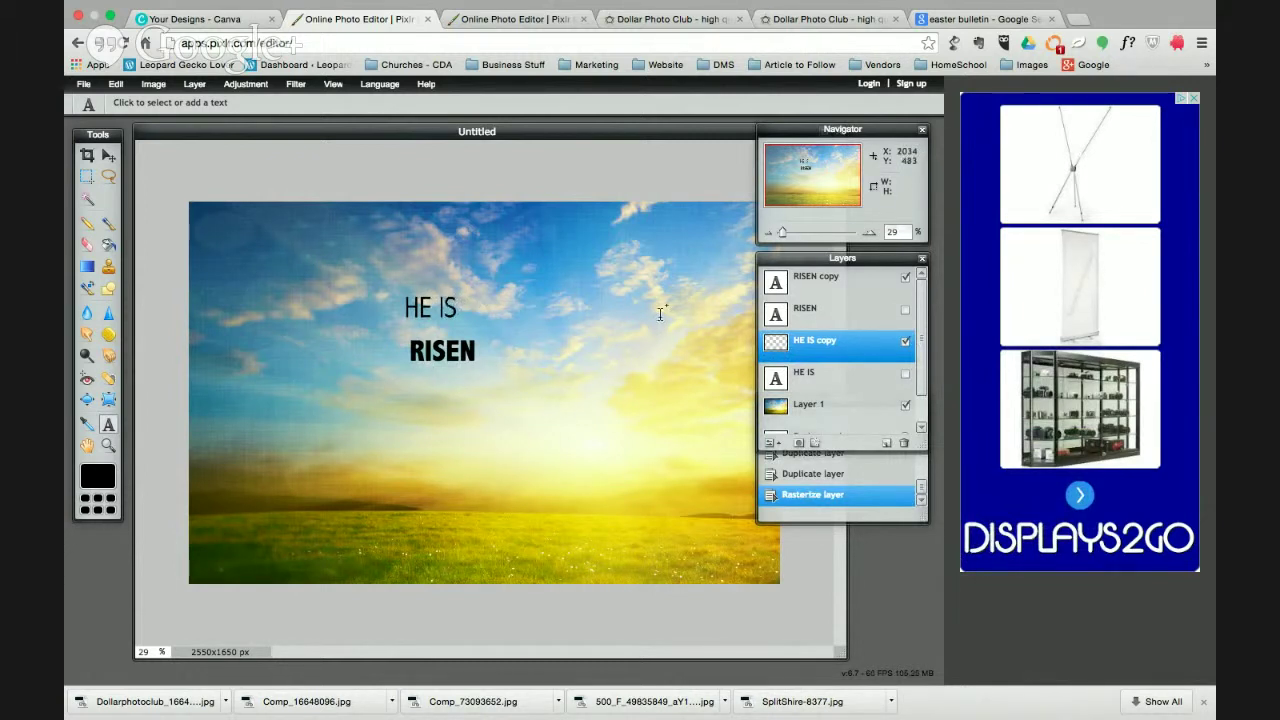
{"action": "left_click", "coordinate": [876, 284]}
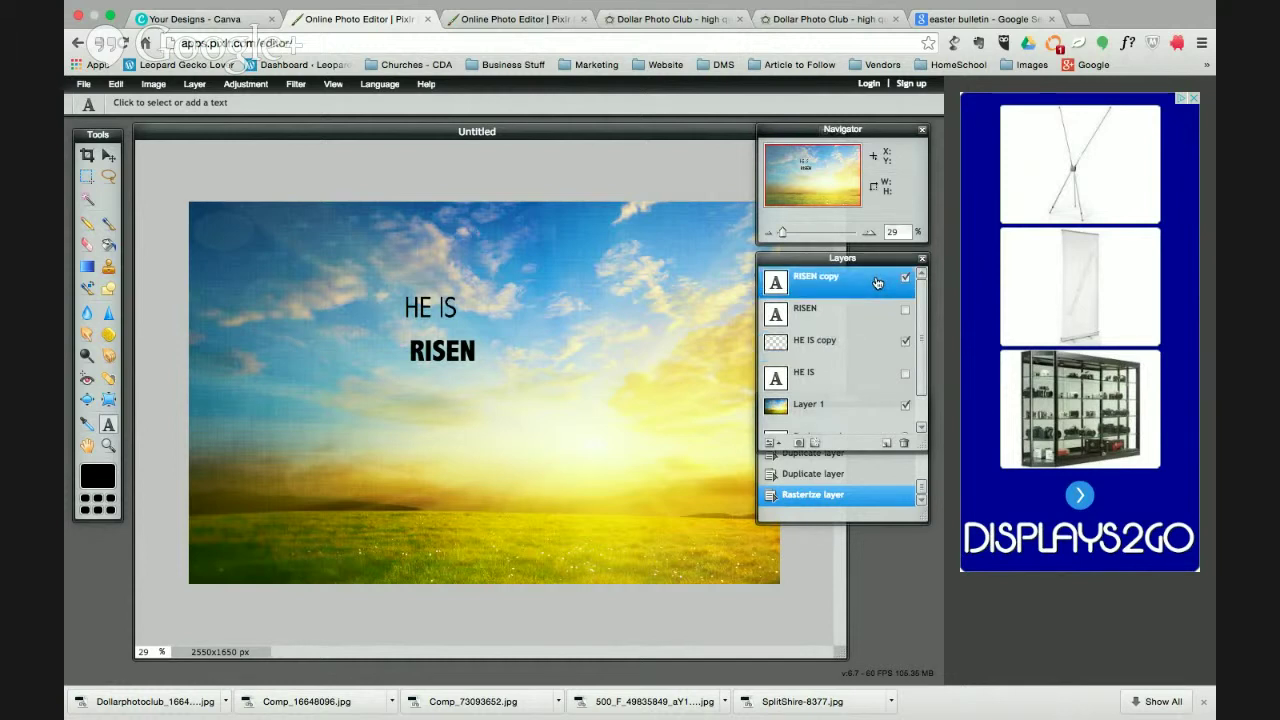
{"action": "right_click", "coordinate": [876, 283]}
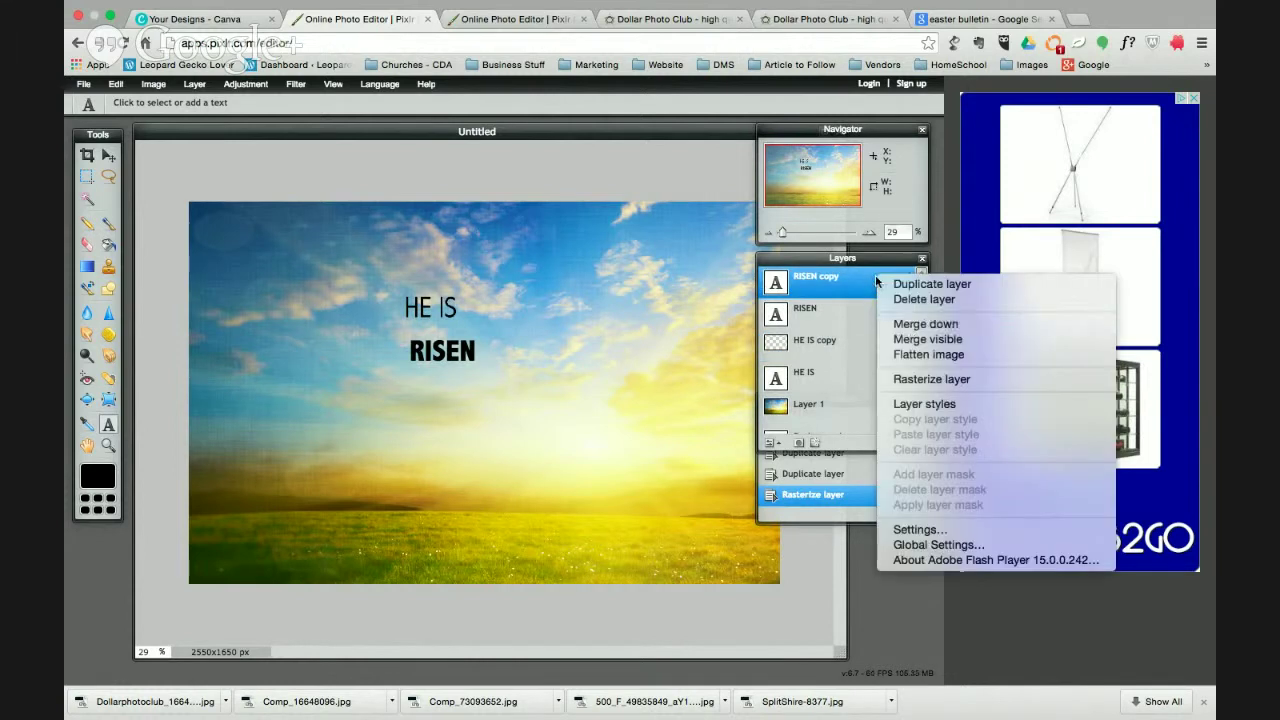
{"action": "left_click", "coordinate": [919, 376]}
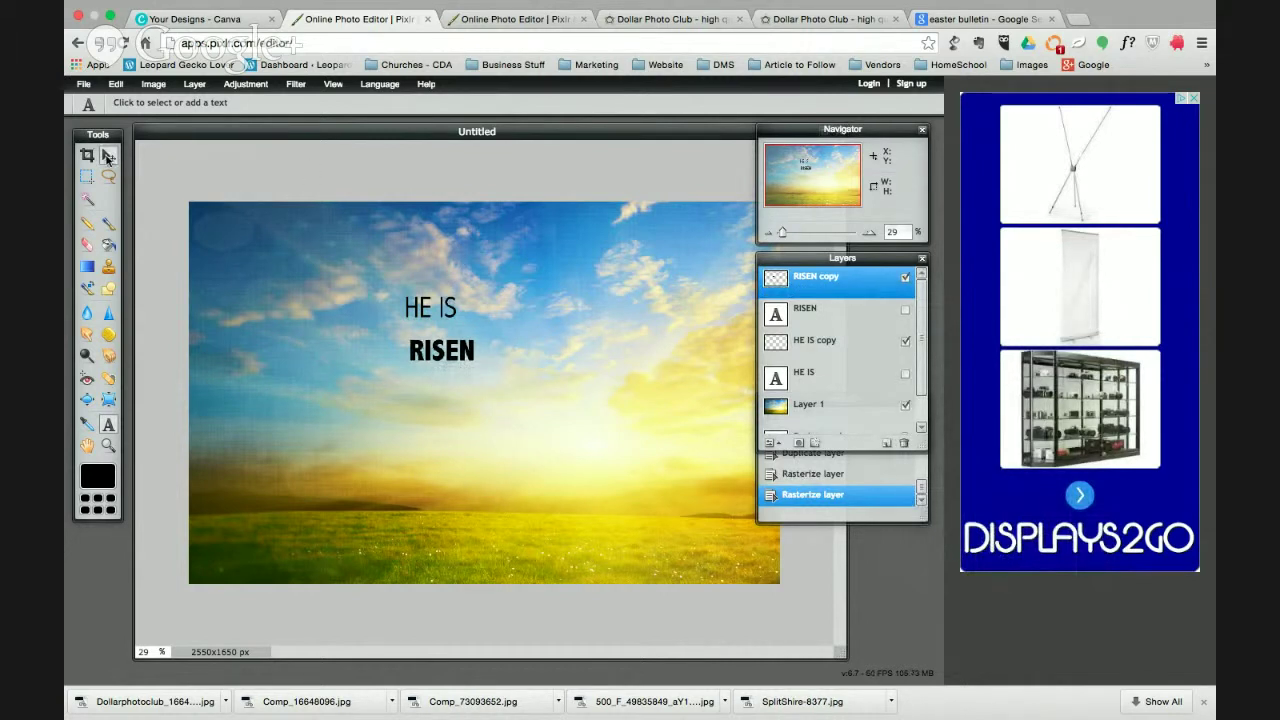
- Free-transform RISEN much larger and move it down below HE IS
{"action": "left_click", "coordinate": [108, 157]}
{"action": "left_click", "coordinate": [161, 85]}
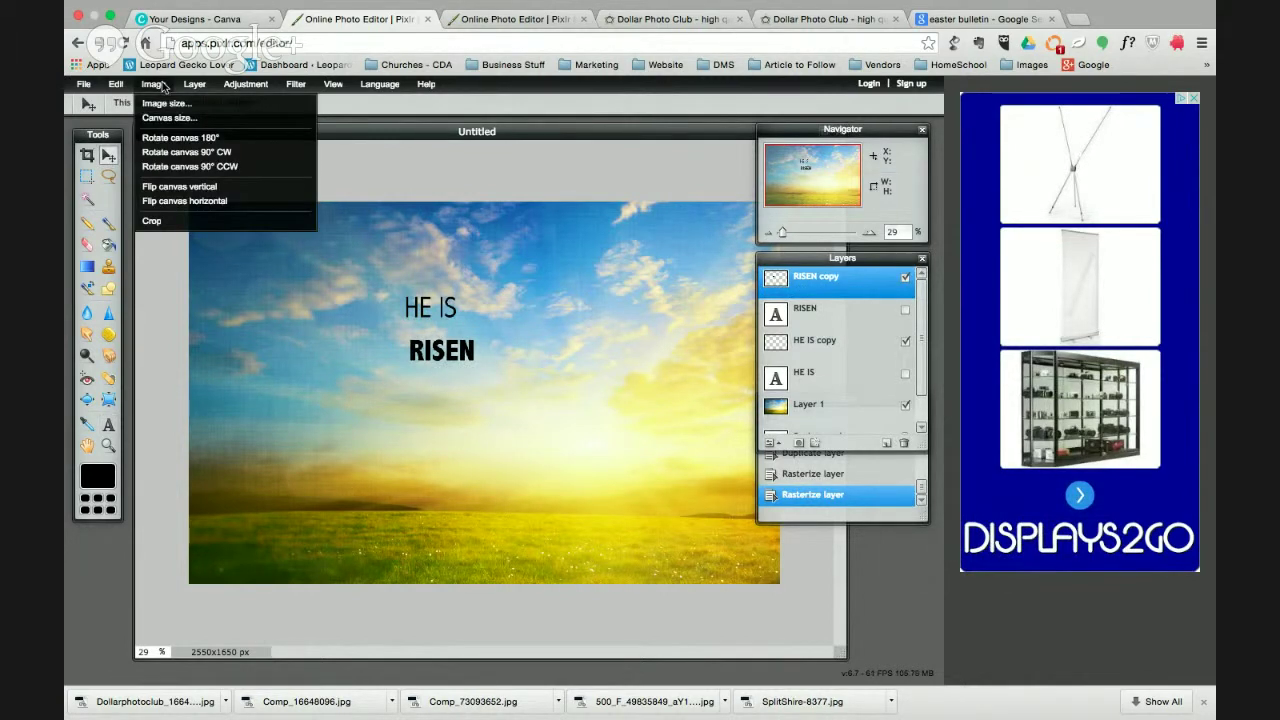
{"action": "mouse_move", "coordinate": [123, 86]}
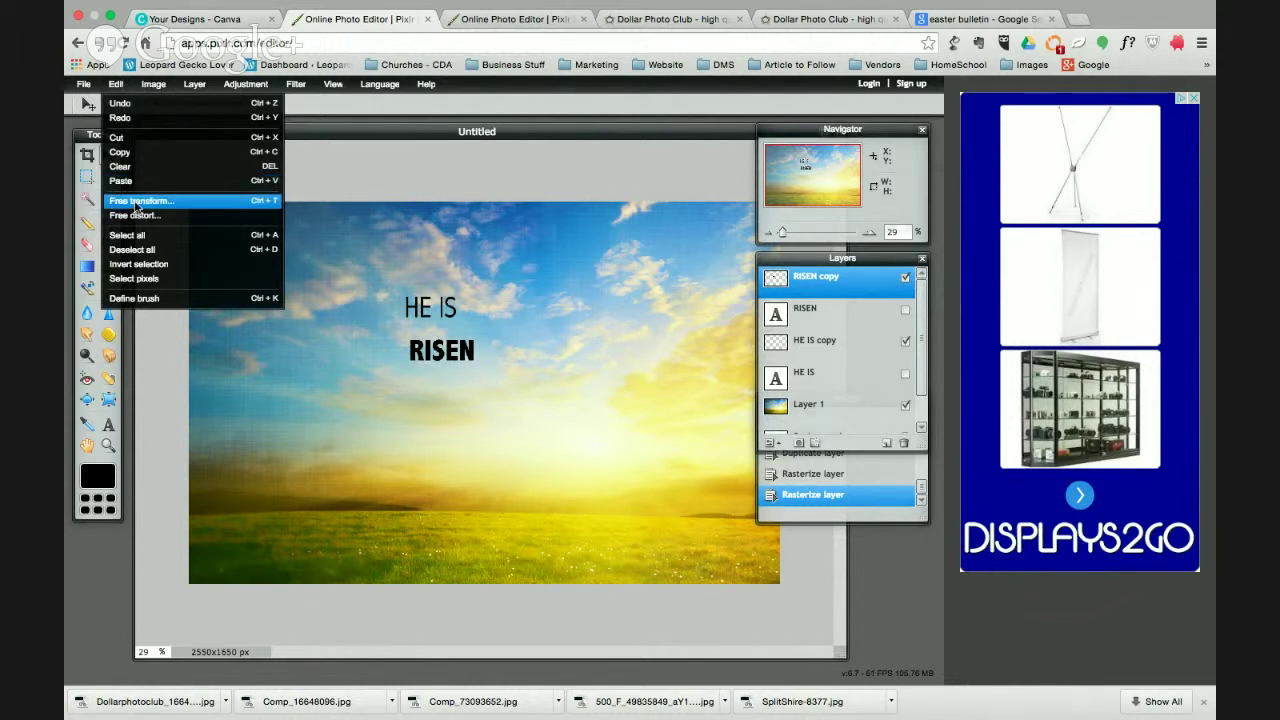
{"action": "left_click", "coordinate": [137, 201]}
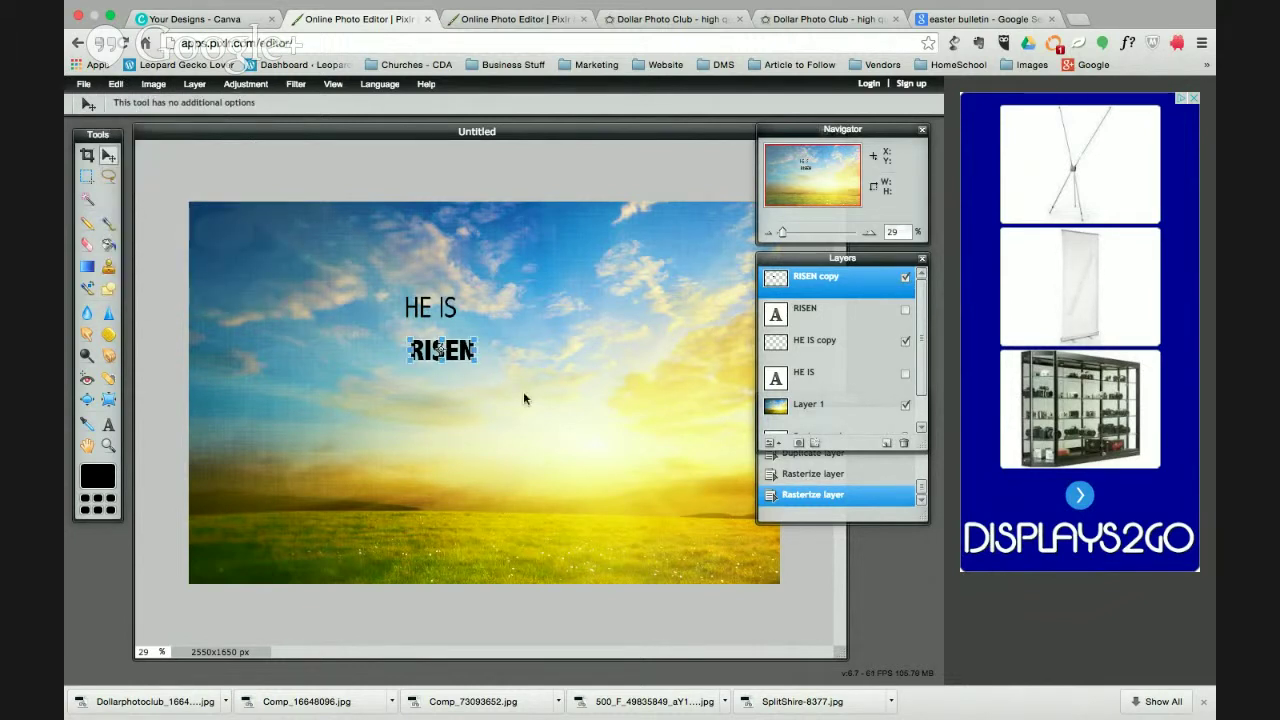
{"action": "left_click_drag", "start_coordinate": [477, 363], "coordinate": [603, 490]}
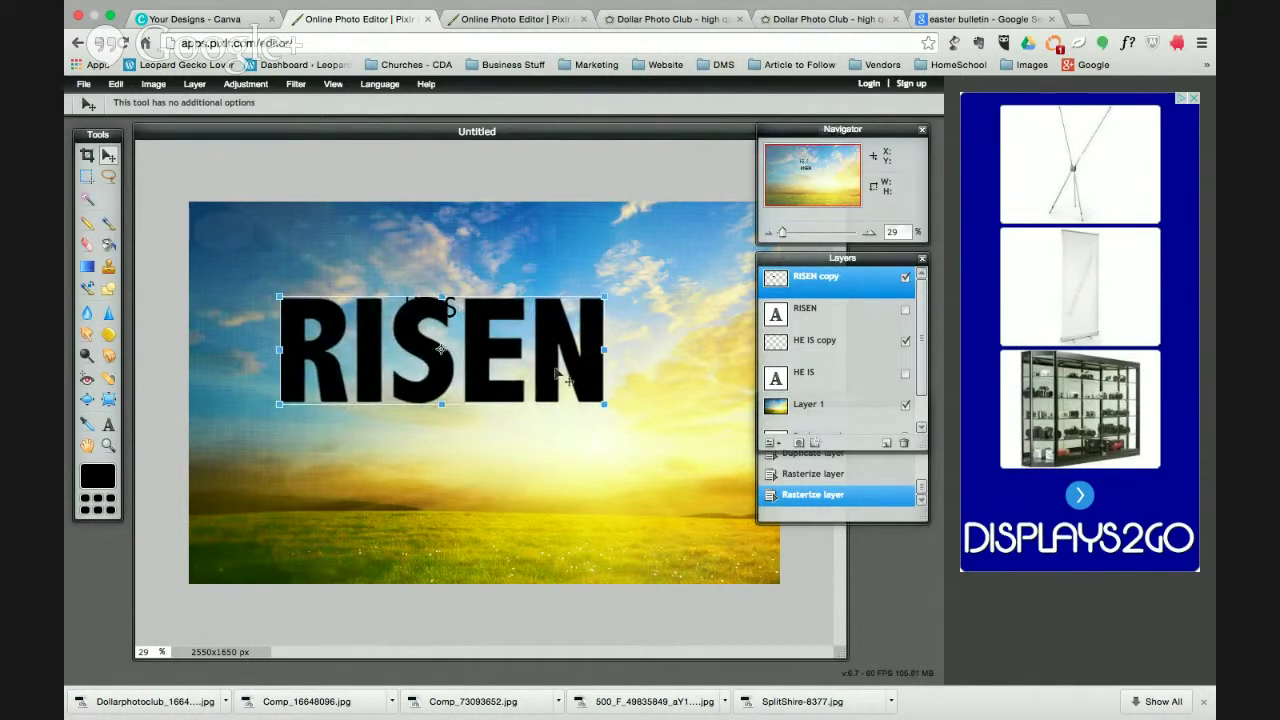
{"action": "left_click_drag", "start_coordinate": [556, 369], "coordinate": [598, 469]}
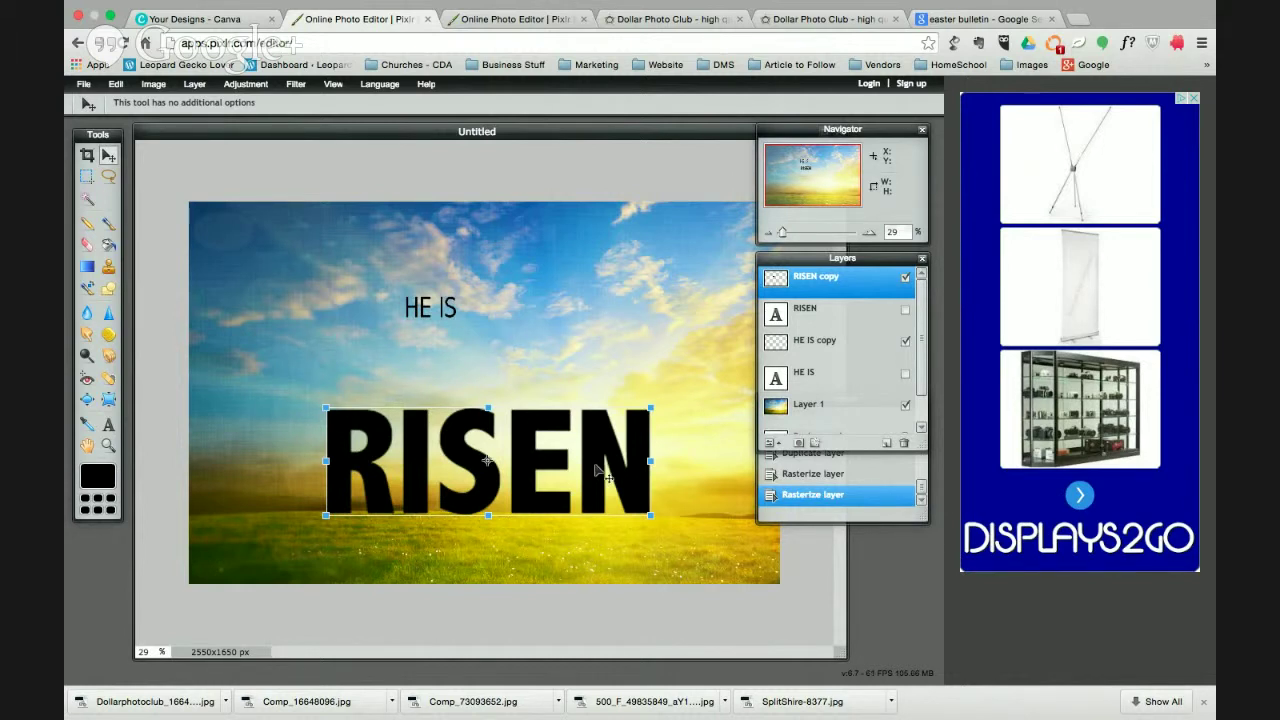
{"action": "key", "text": "Return"}
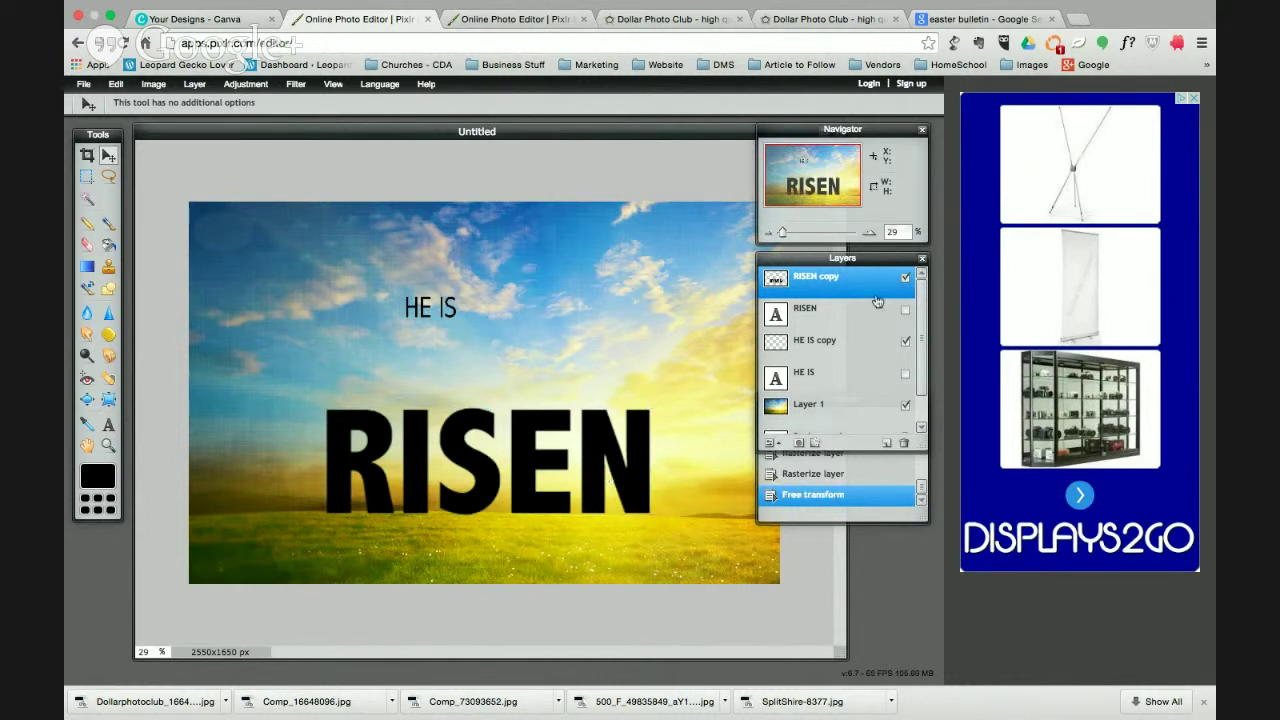
- Select the HE IS copy layer and start a free transform on it
{"action": "left_click", "coordinate": [792, 344]}
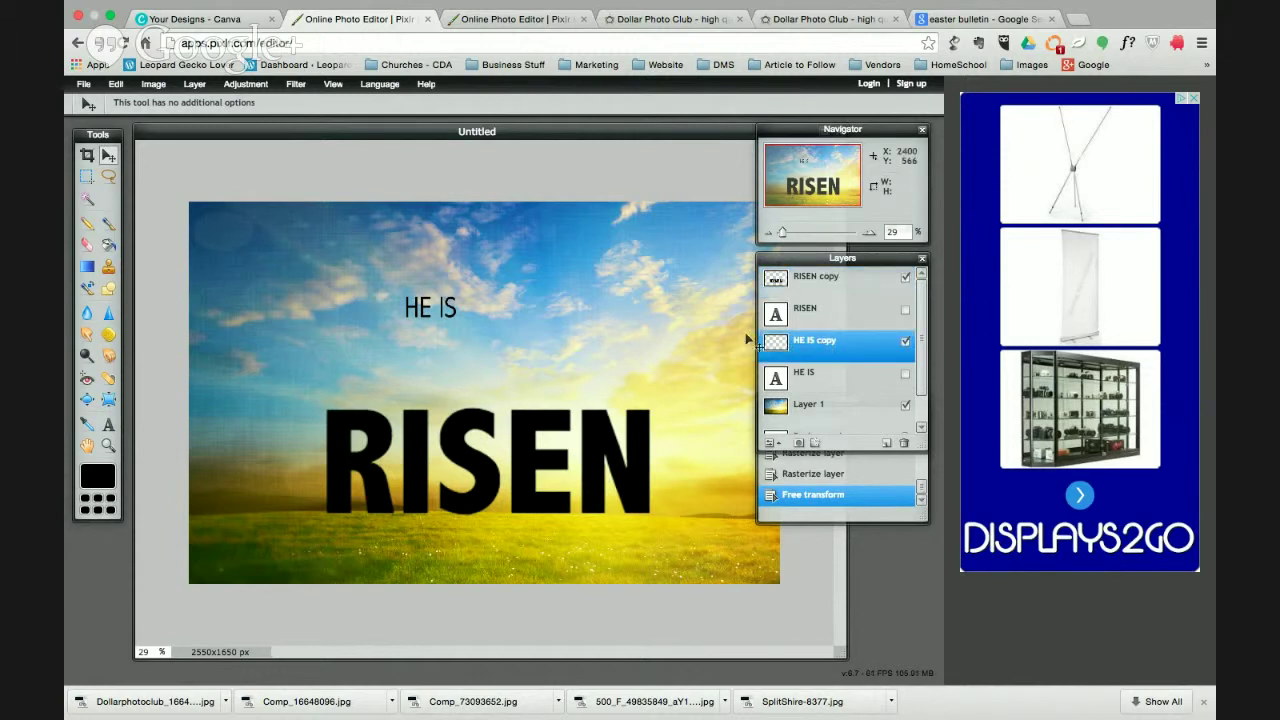
{"action": "left_click", "coordinate": [84, 84]}
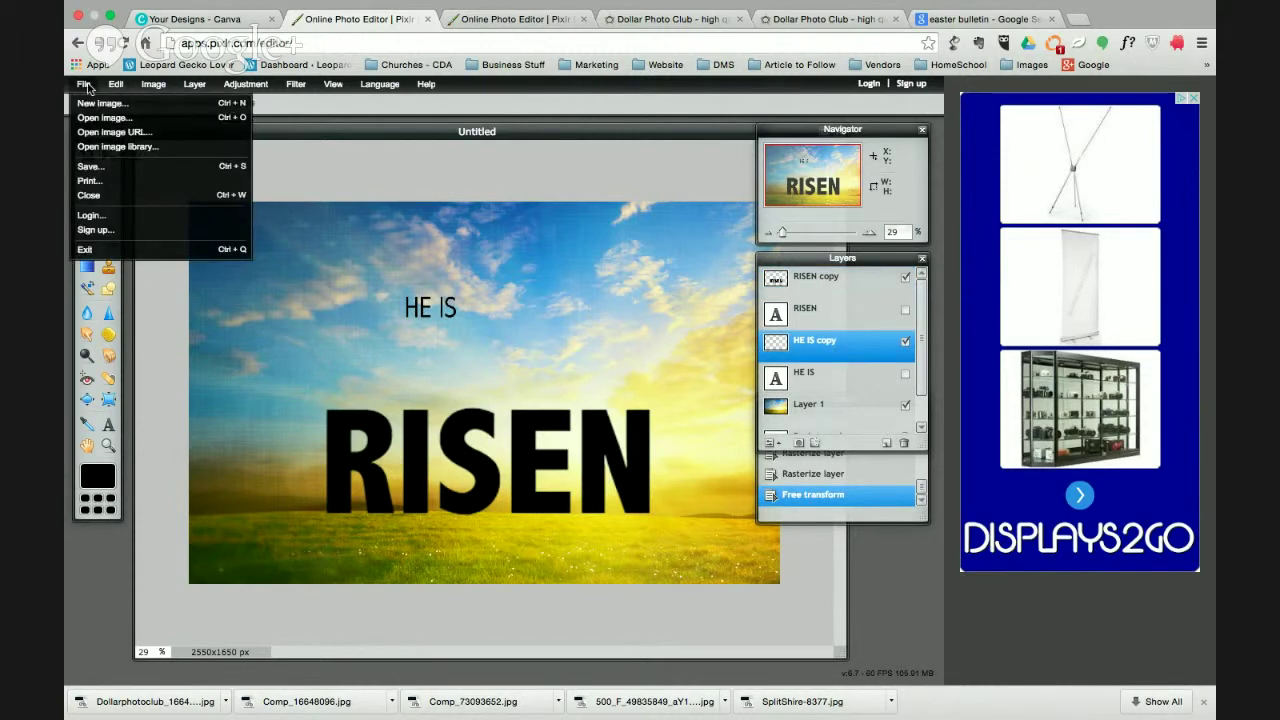
{"action": "left_click", "coordinate": [116, 84]}
{"action": "left_click", "coordinate": [145, 201]}
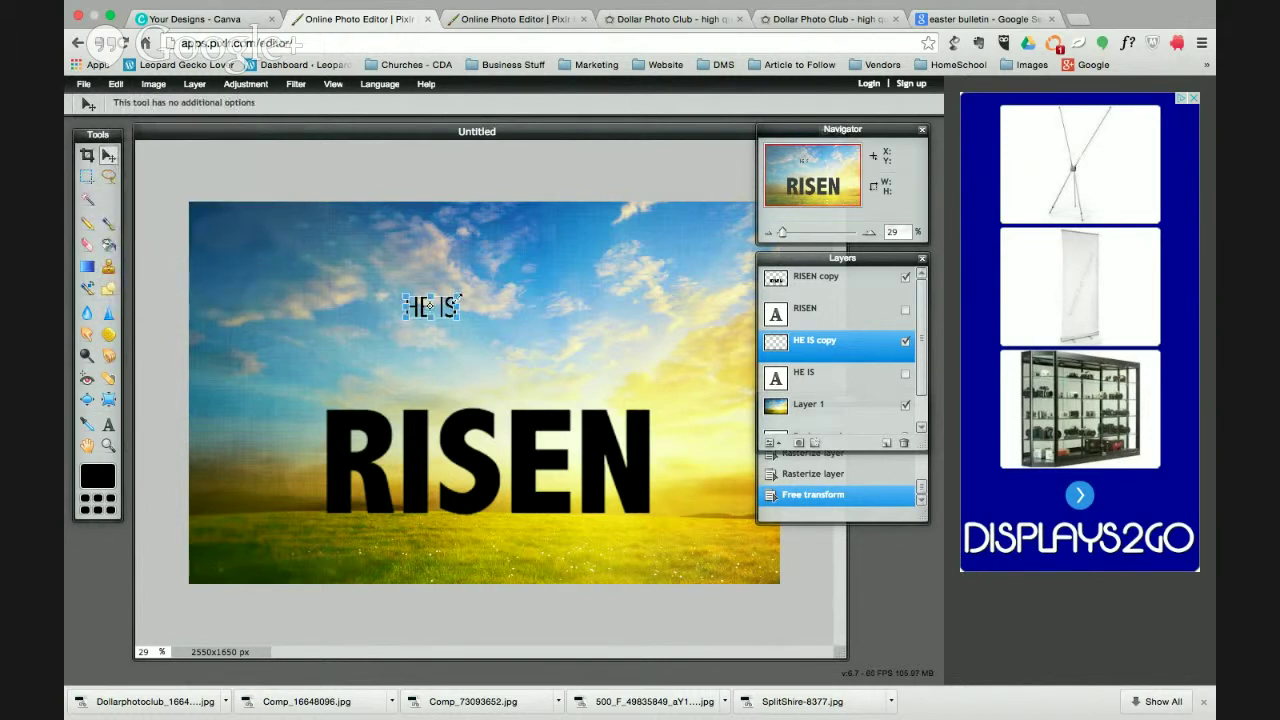
- Scale HE IS up and fit it tightly above RISEN, then apply the transform
{"action": "left_click_drag", "start_coordinate": [459, 296], "coordinate": [529, 259]}
{"action": "left_click_drag", "start_coordinate": [518, 336], "coordinate": [579, 401]}
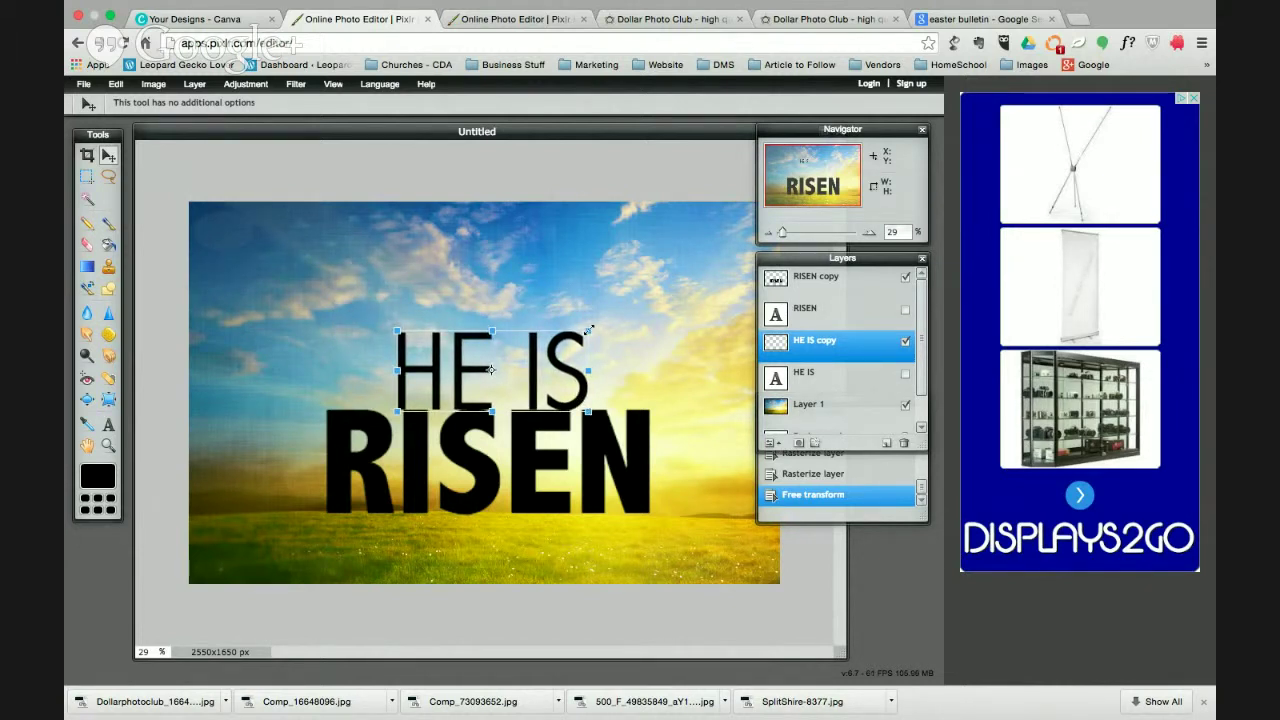
{"action": "left_click_drag", "start_coordinate": [589, 329], "coordinate": [601, 321]}
{"action": "left_click_drag", "start_coordinate": [594, 397], "coordinate": [625, 399]}
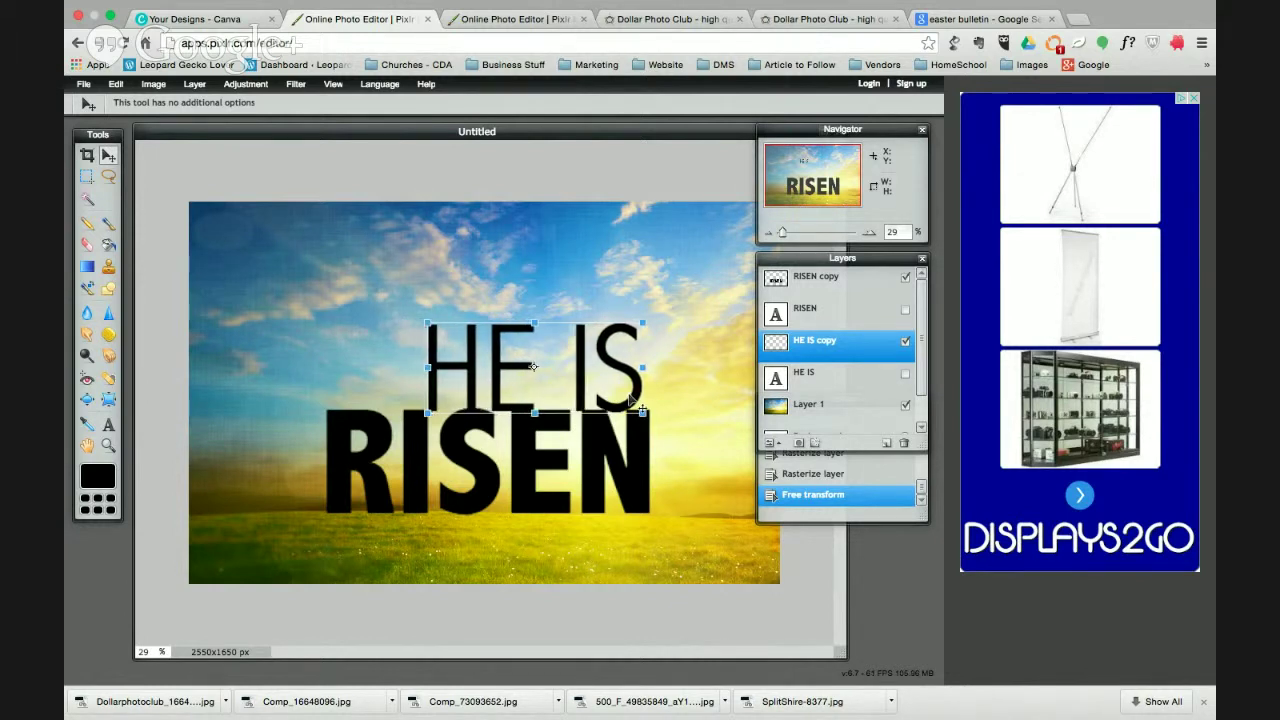
{"action": "mouse_move", "coordinate": [630, 398]}
{"action": "left_mouse_down"}
{"action": "mouse_move", "coordinate": [642, 401]}
{"action": "mouse_move", "coordinate": [574, 397]}
{"action": "mouse_move", "coordinate": [644, 400]}
{"action": "mouse_move", "coordinate": [621, 400]}
{"action": "left_mouse_up"}
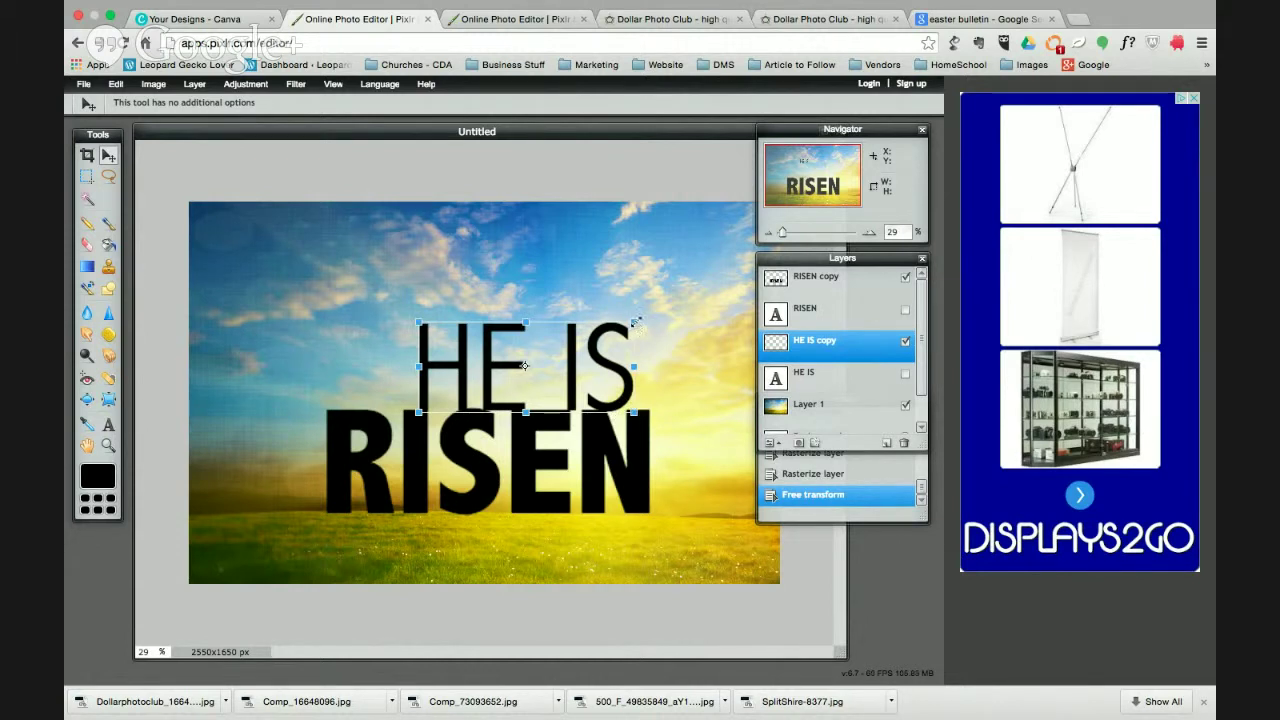
{"action": "left_click_drag", "start_coordinate": [635, 321], "coordinate": [610, 403]}
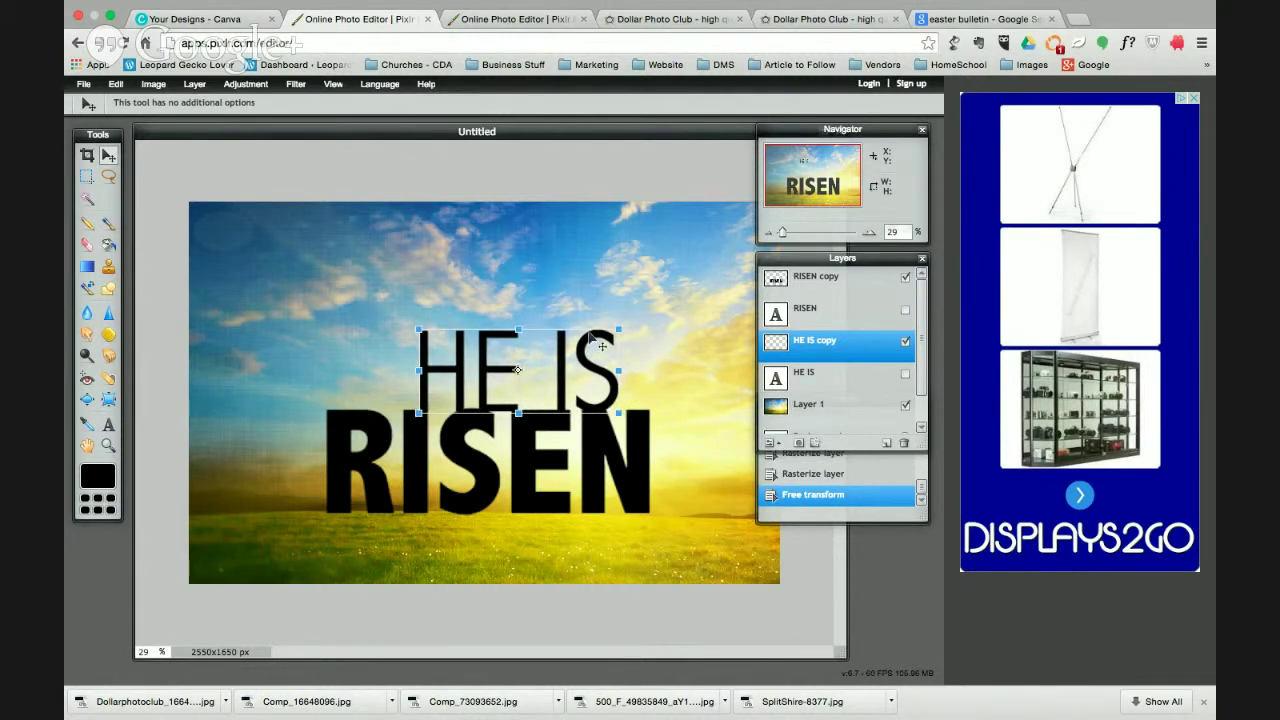
{"action": "key", "text": "Return"}
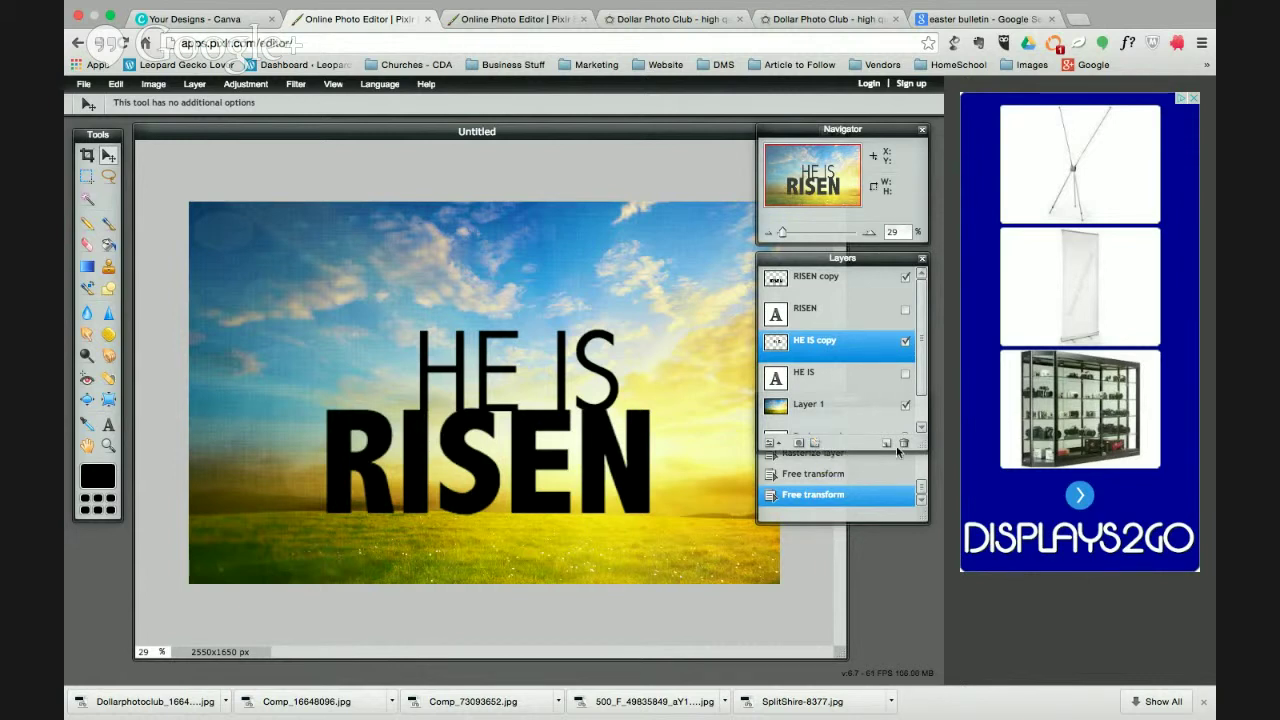
{"action": "left_click_drag", "start_coordinate": [922, 444], "coordinate": [923, 666]}
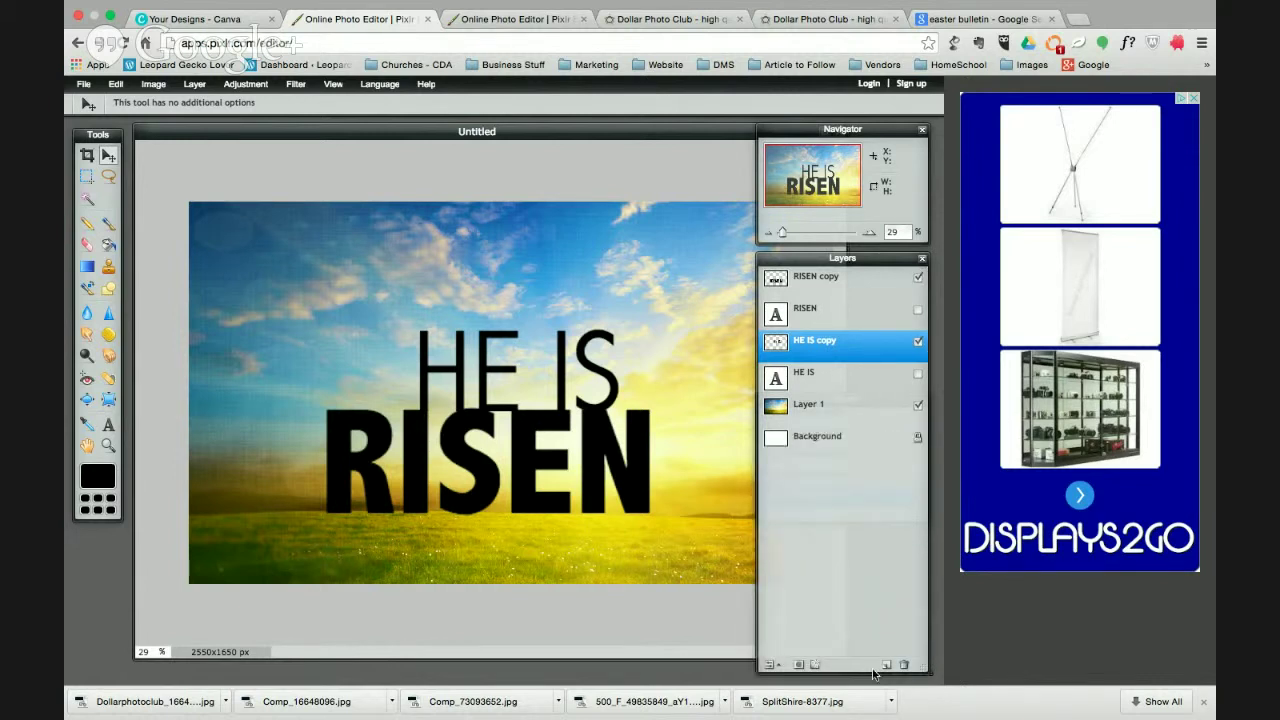
{"action": "left_click", "coordinate": [816, 668]}
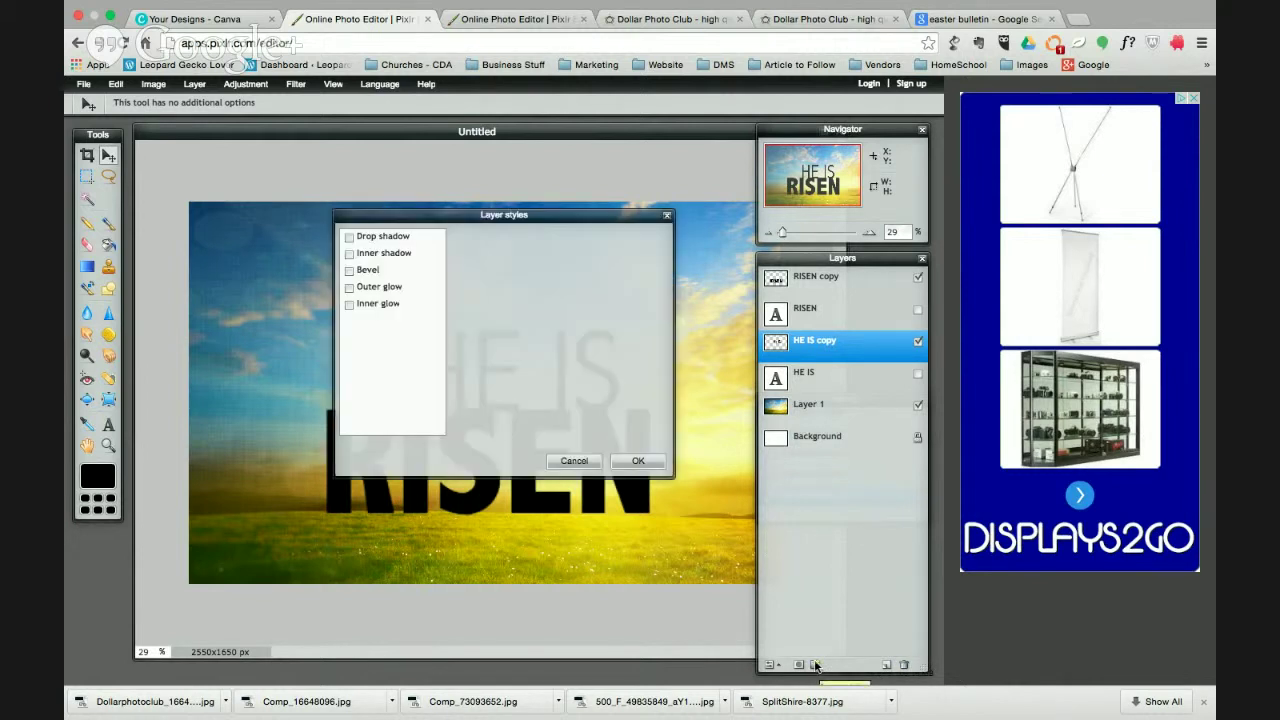
{"action": "left_click_drag", "start_coordinate": [410, 214], "coordinate": [617, 279]}
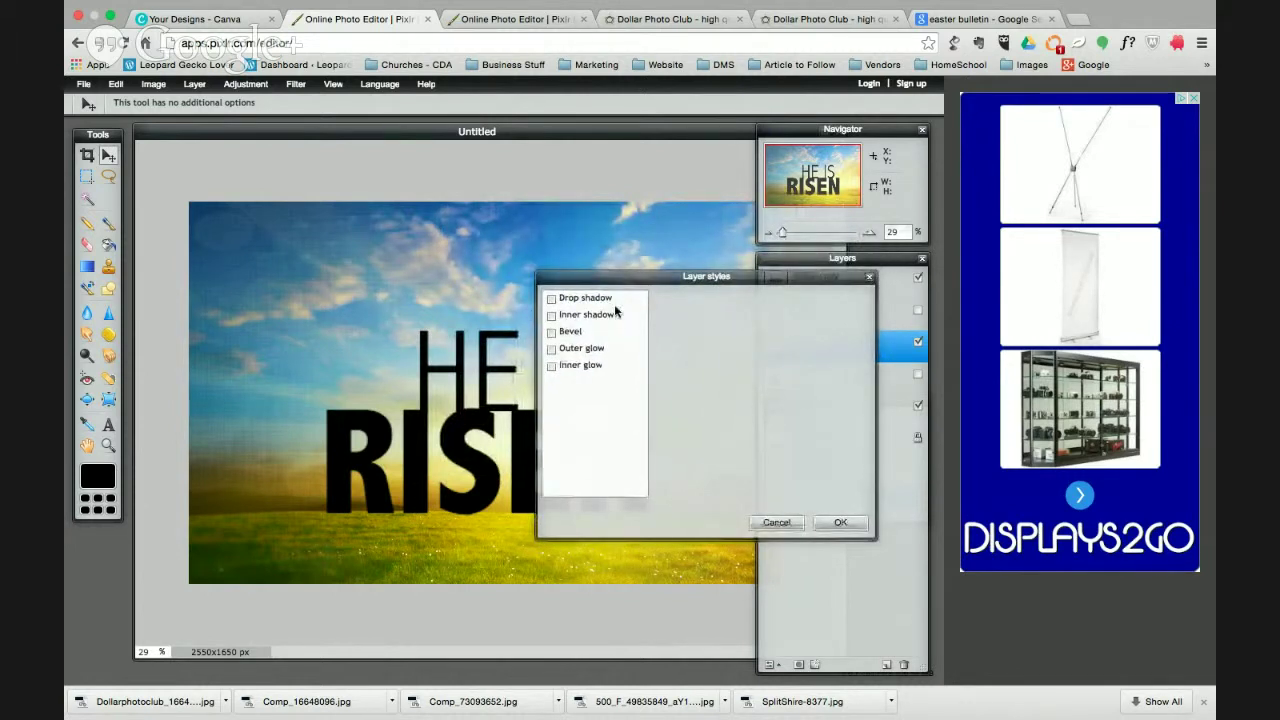
{"action": "left_click", "coordinate": [594, 301]}
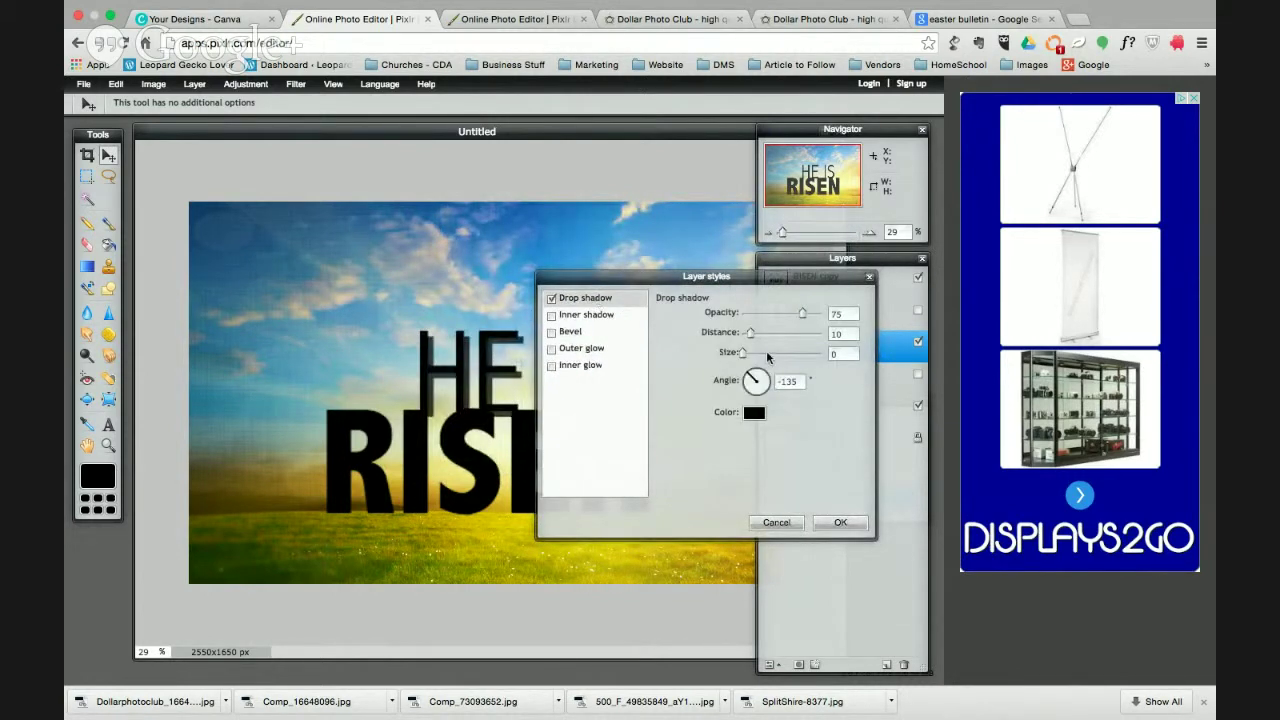
{"action": "left_click", "coordinate": [551, 298]}
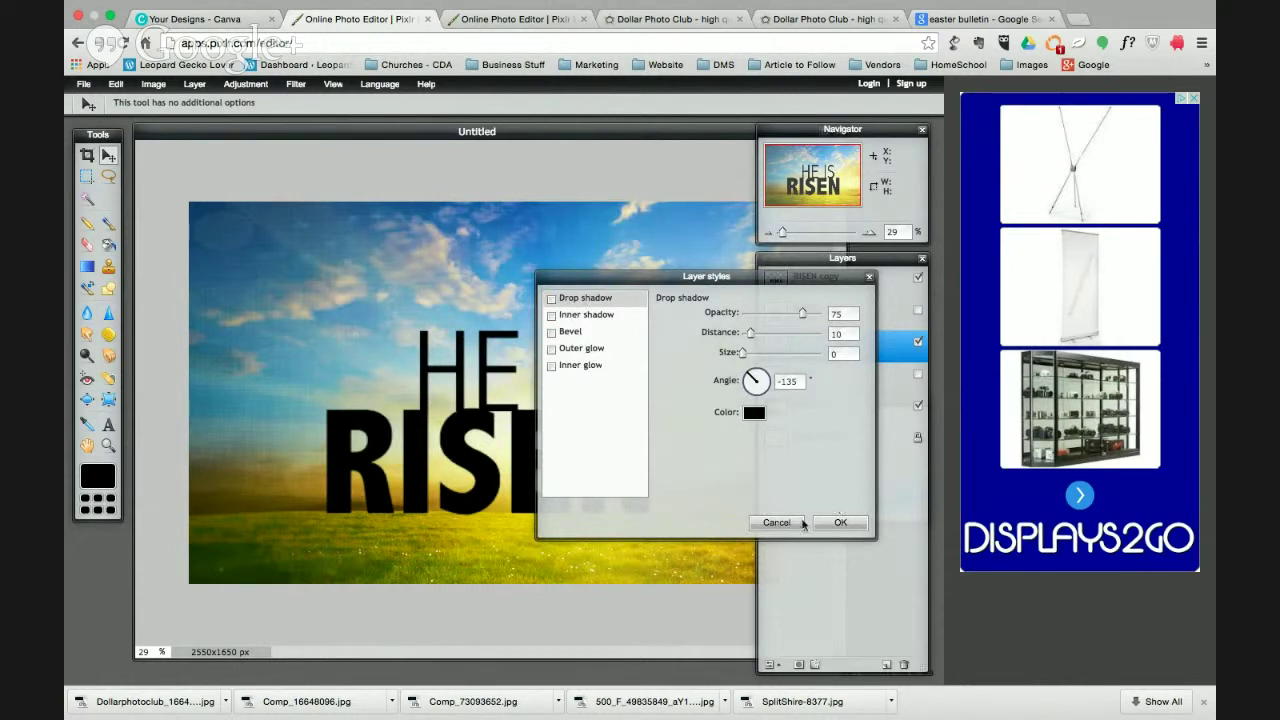
{"action": "left_click", "coordinate": [574, 366]}
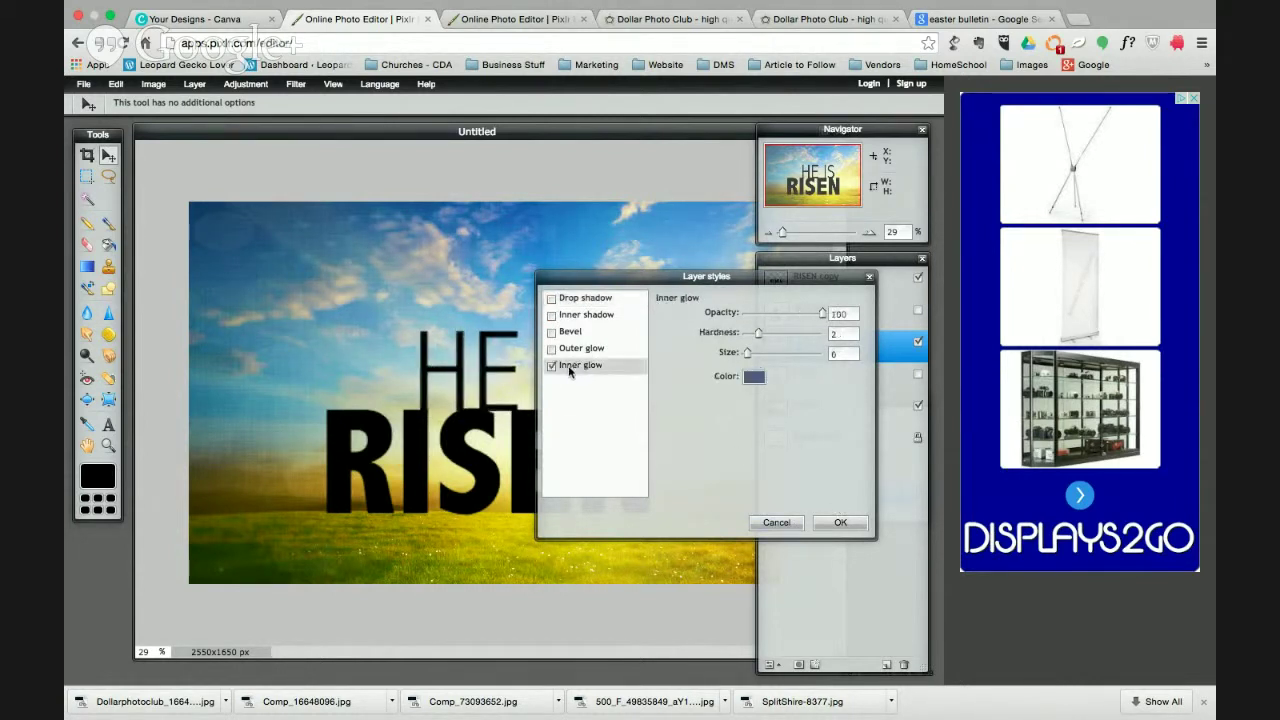
{"action": "left_click", "coordinate": [551, 366]}
{"action": "left_click", "coordinate": [777, 522]}
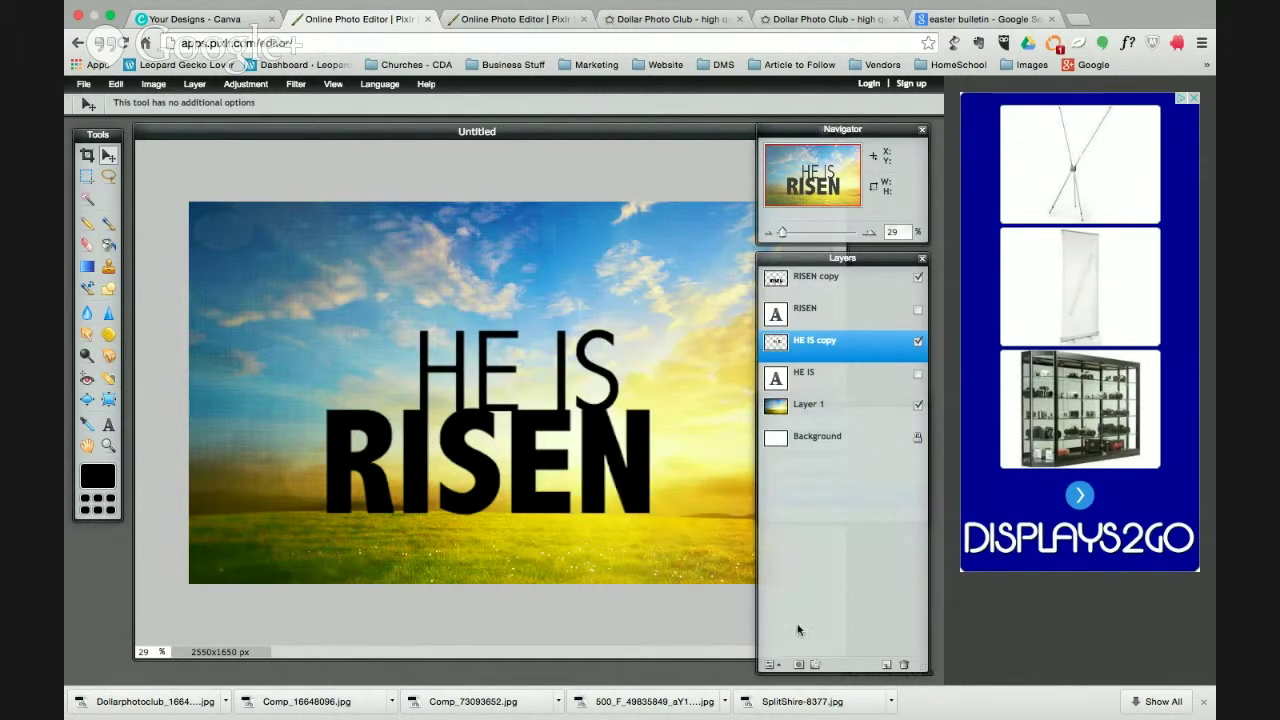
- Try Difference, Hardlight, Overlay, Screen and Subtract blends on HE IS, then return to Normal
{"action": "left_click", "coordinate": [774, 666]}
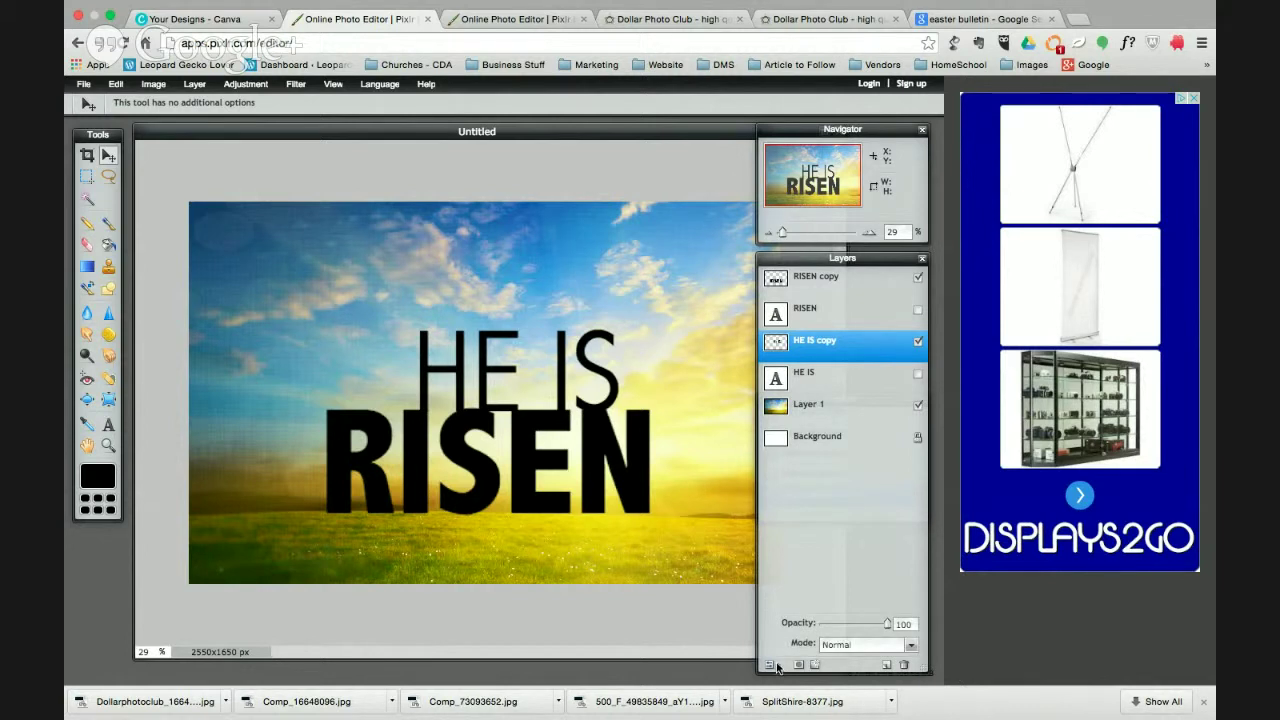
{"action": "left_click", "coordinate": [912, 646]}
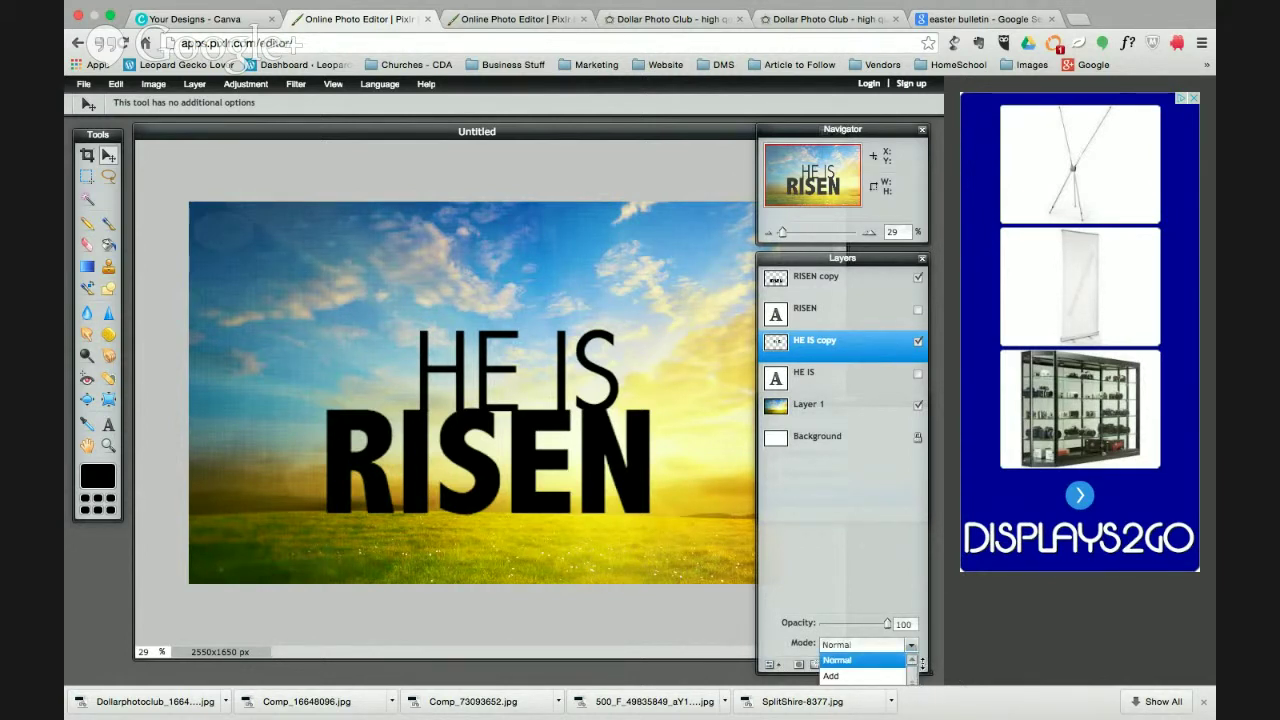
{"action": "left_click_drag", "start_coordinate": [922, 664], "coordinate": [895, 537]}
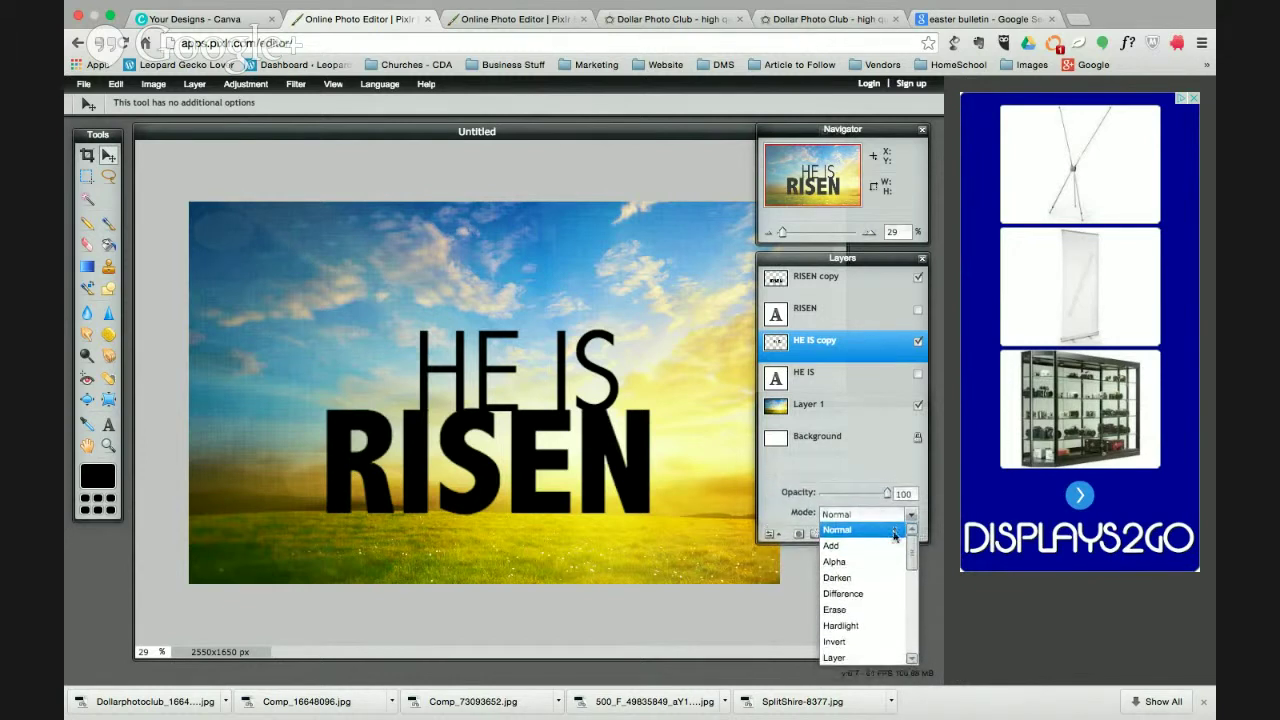
{"action": "left_click", "coordinate": [872, 597]}
{"action": "left_click", "coordinate": [911, 514]}
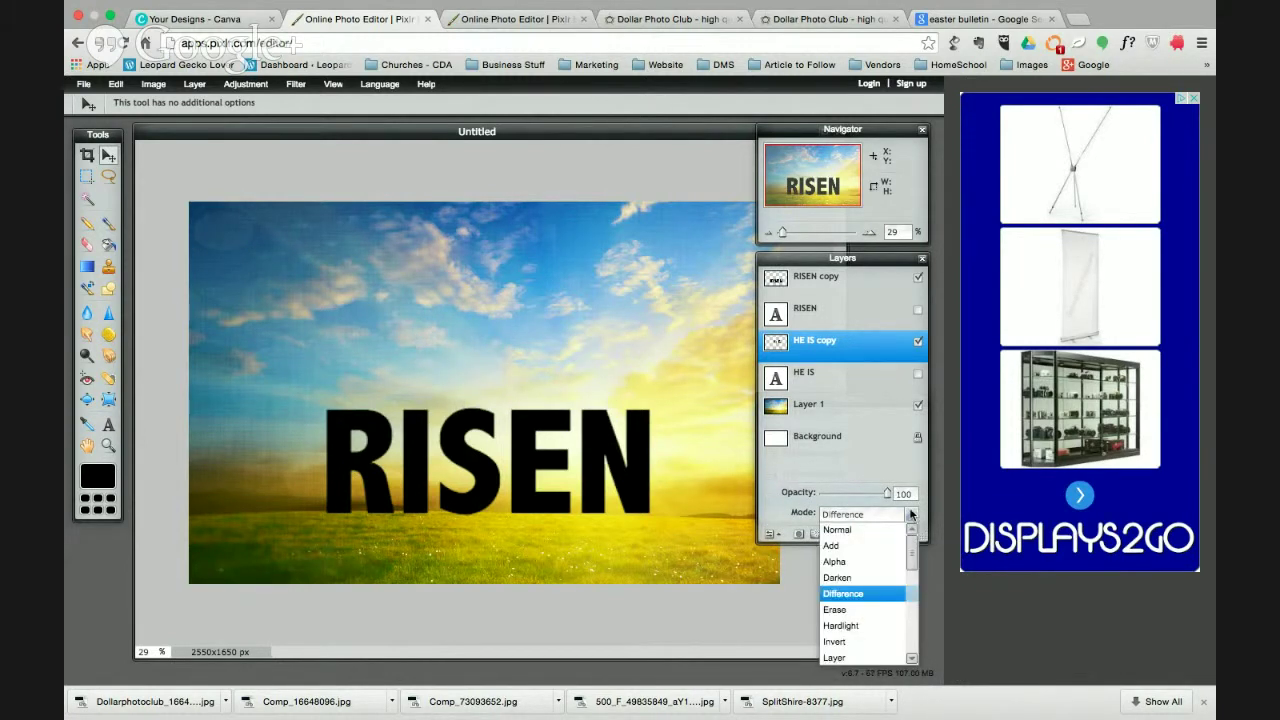
{"action": "left_click", "coordinate": [877, 626]}
{"action": "left_click", "coordinate": [911, 514]}
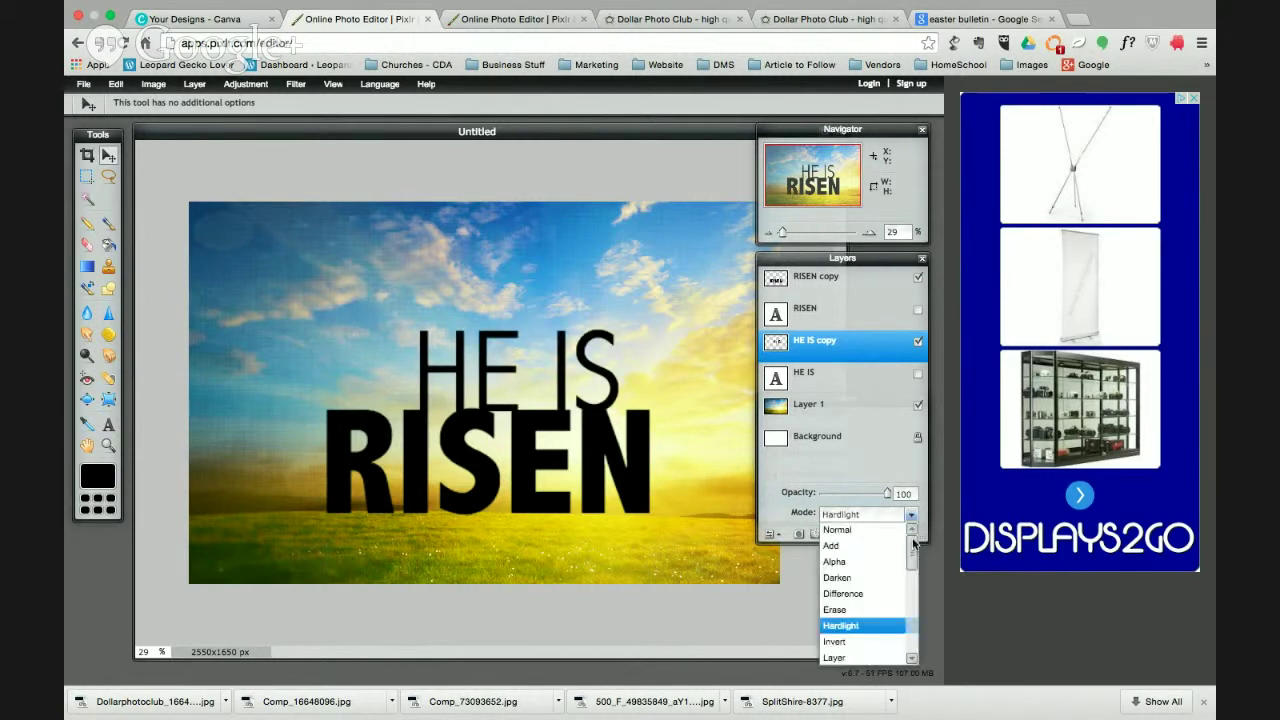
{"action": "scroll", "coordinate": [911, 572], "scroll_direction": "down", "scroll_amount": 3}
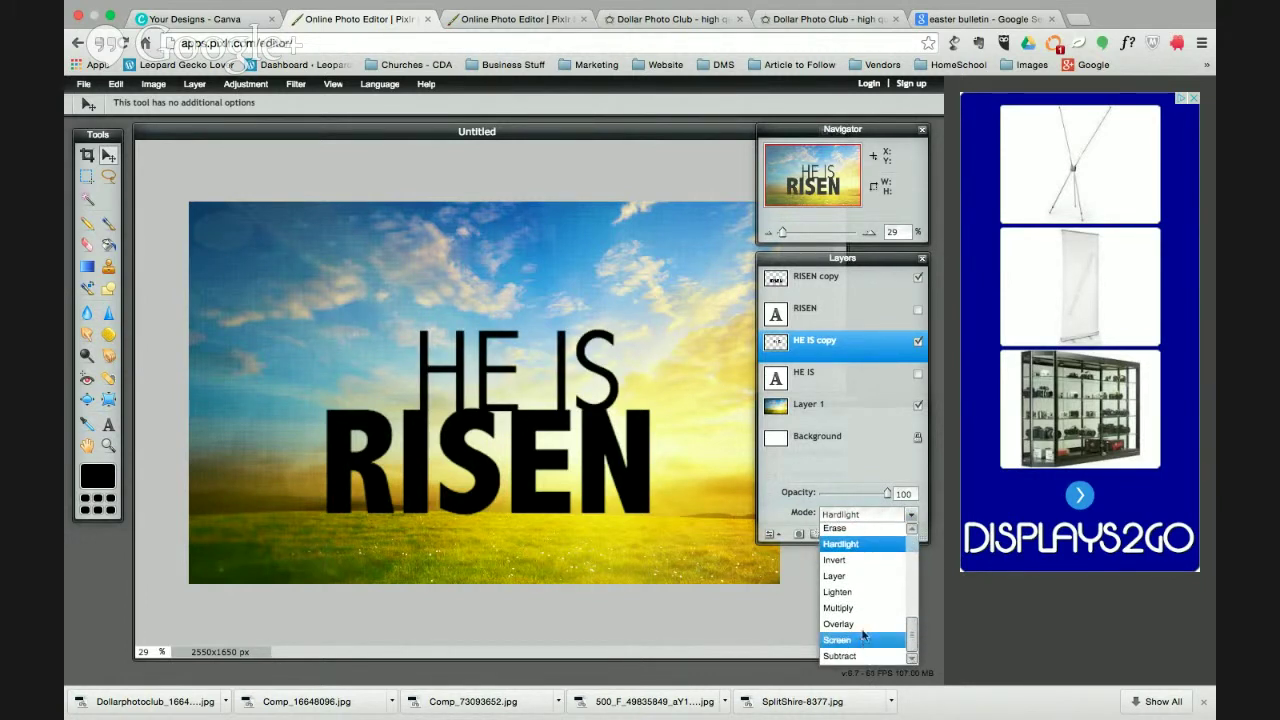
{"action": "left_click", "coordinate": [864, 628]}
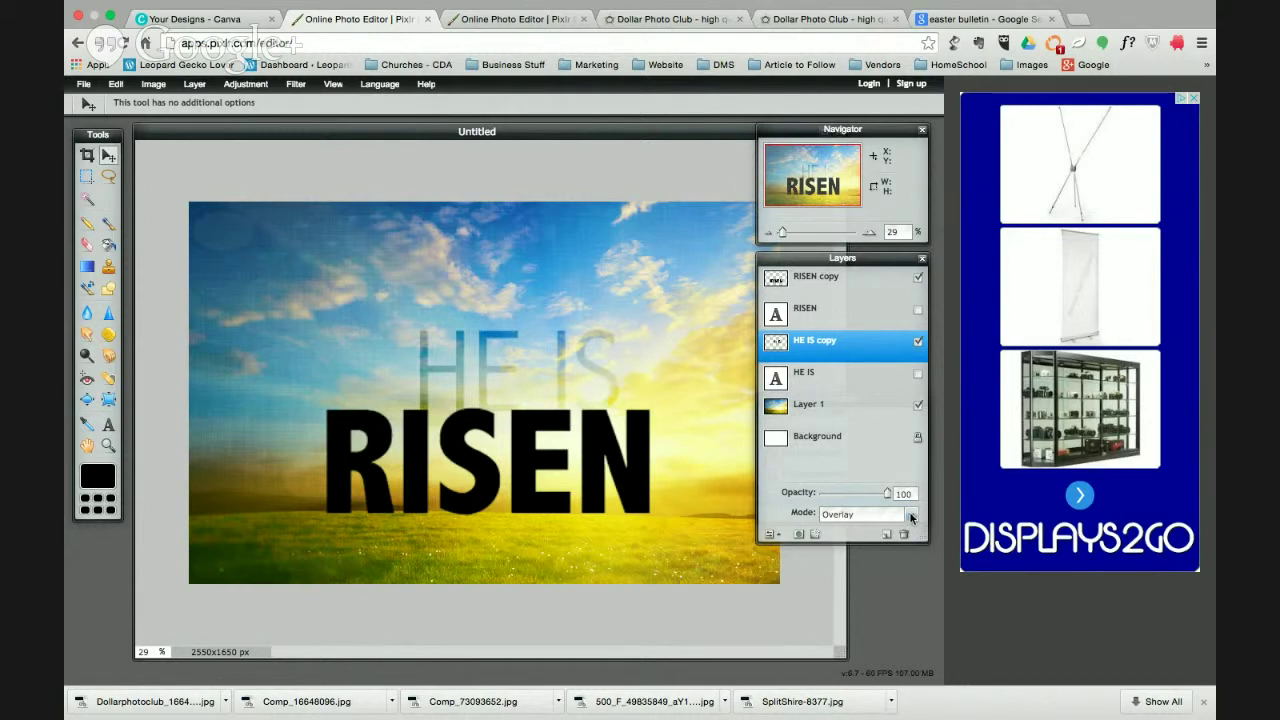
{"action": "left_click", "coordinate": [911, 515]}
{"action": "left_click", "coordinate": [877, 641]}
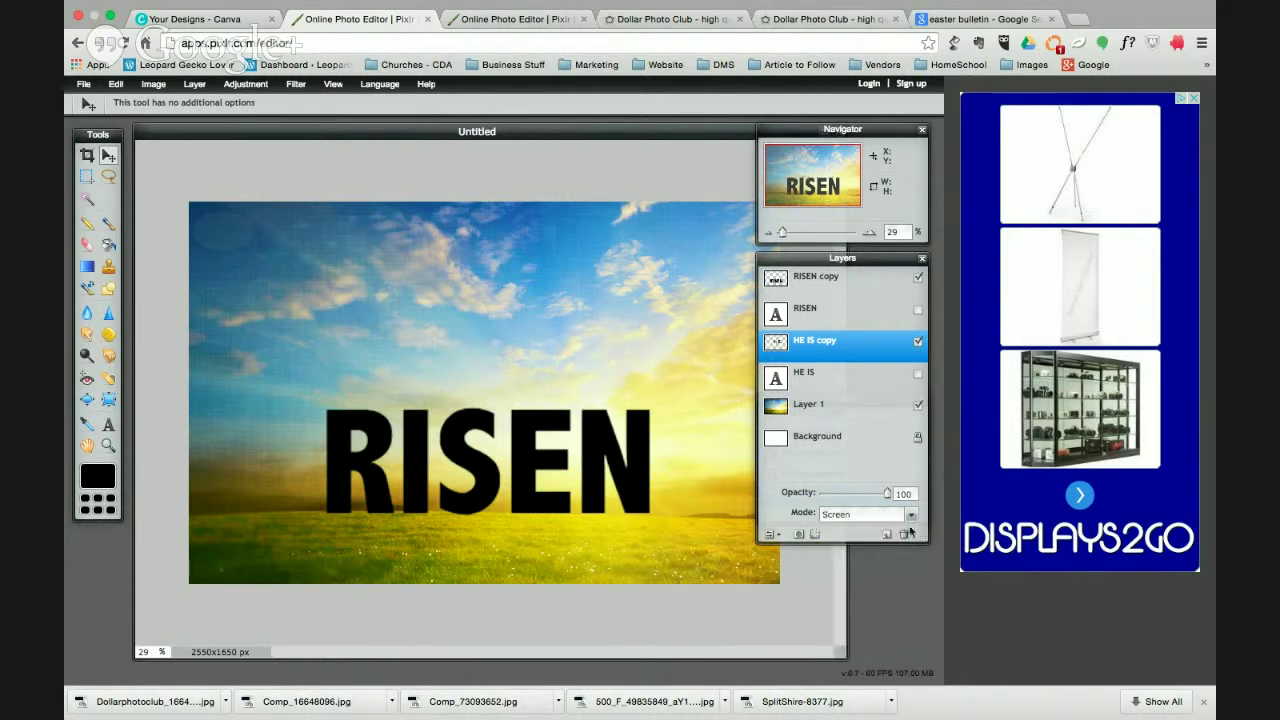
{"action": "left_click", "coordinate": [909, 515]}
{"action": "left_click", "coordinate": [885, 657]}
{"action": "left_click", "coordinate": [909, 515]}
{"action": "left_click", "coordinate": [877, 582]}
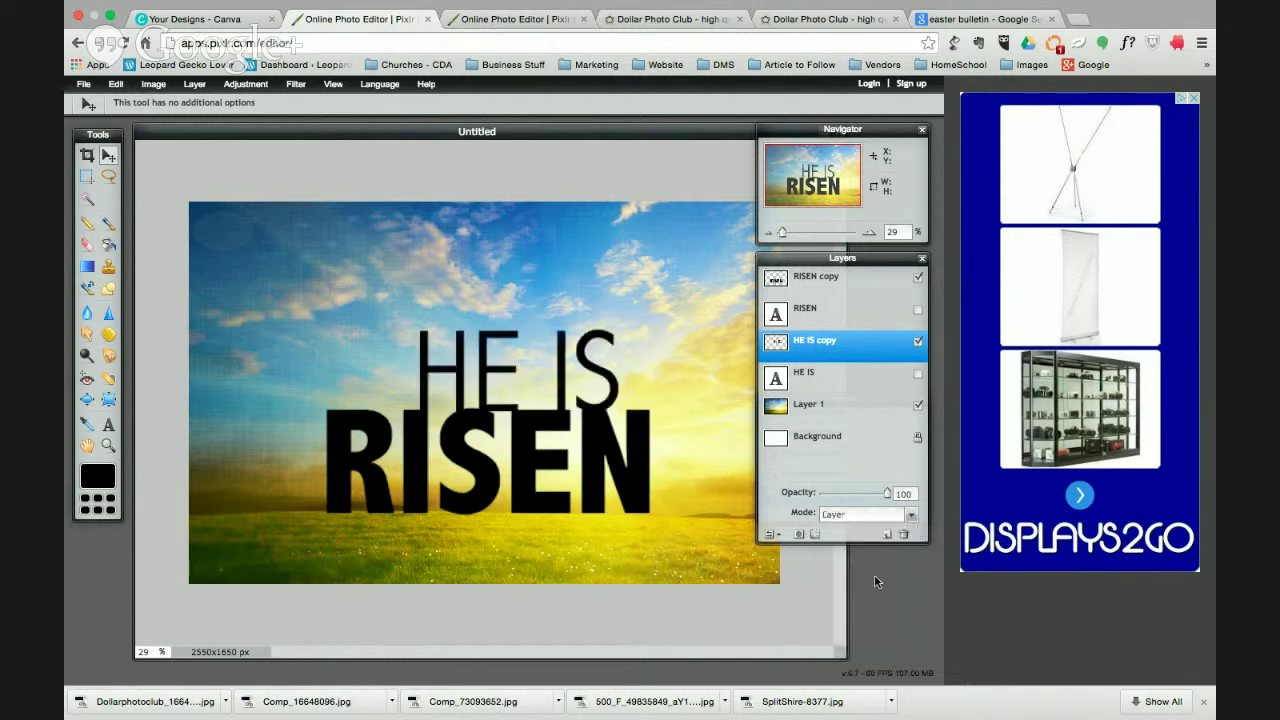
{"action": "left_click", "coordinate": [910, 516]}
{"action": "scroll", "coordinate": [880, 560], "scroll_direction": "up", "scroll_amount": 5}
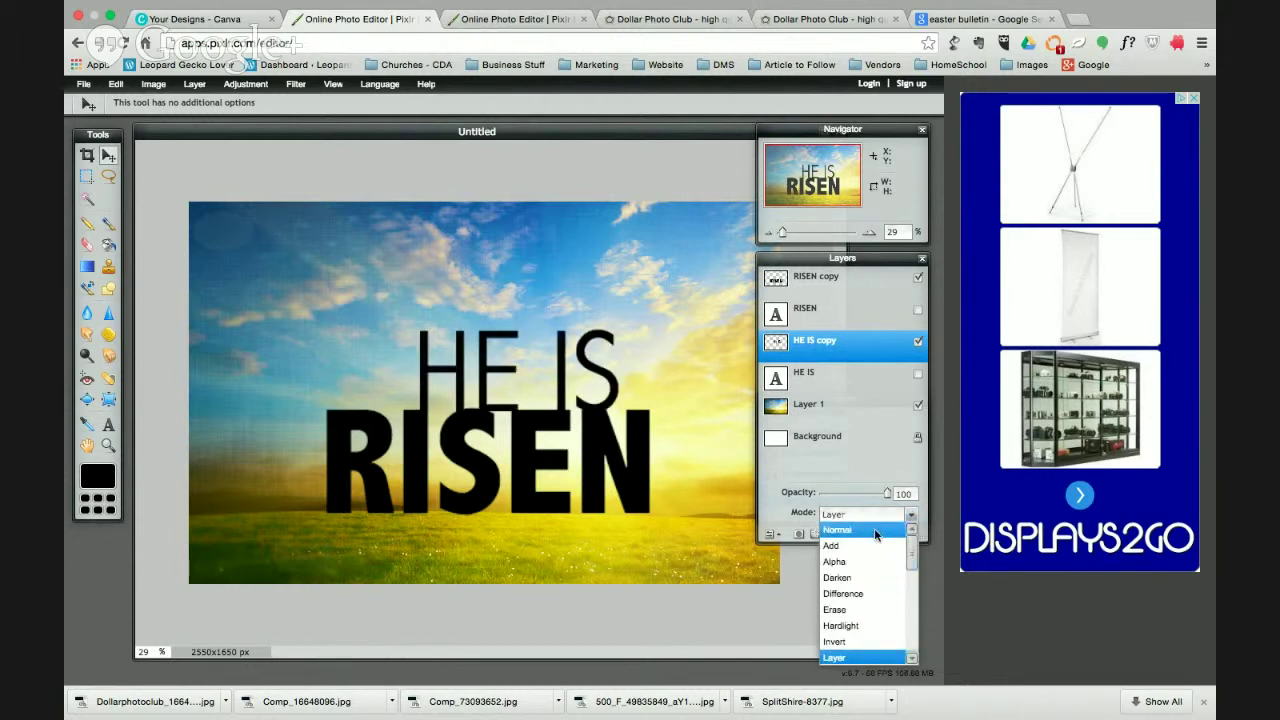
{"action": "left_click", "coordinate": [874, 529]}
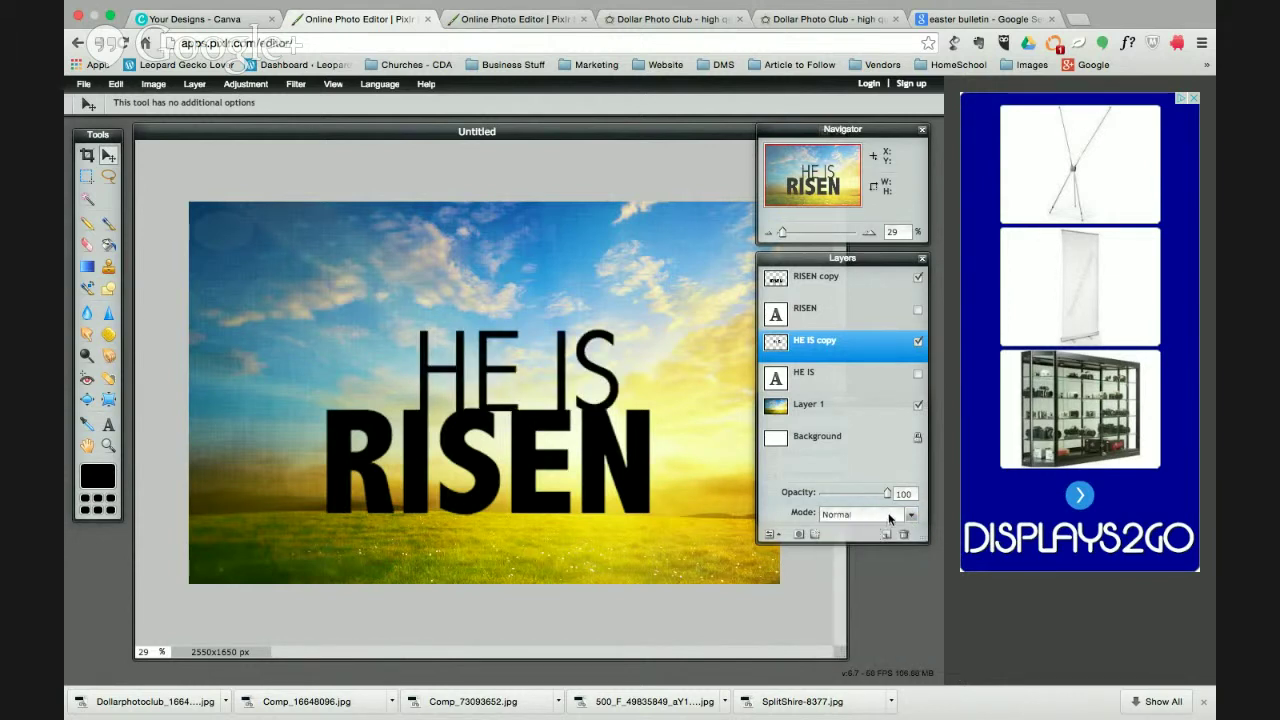
- Set HE IS copy opacity to 60 and RISEN copy opacity to 68
{"action": "left_click_drag", "start_coordinate": [885, 497], "coordinate": [857, 497]}
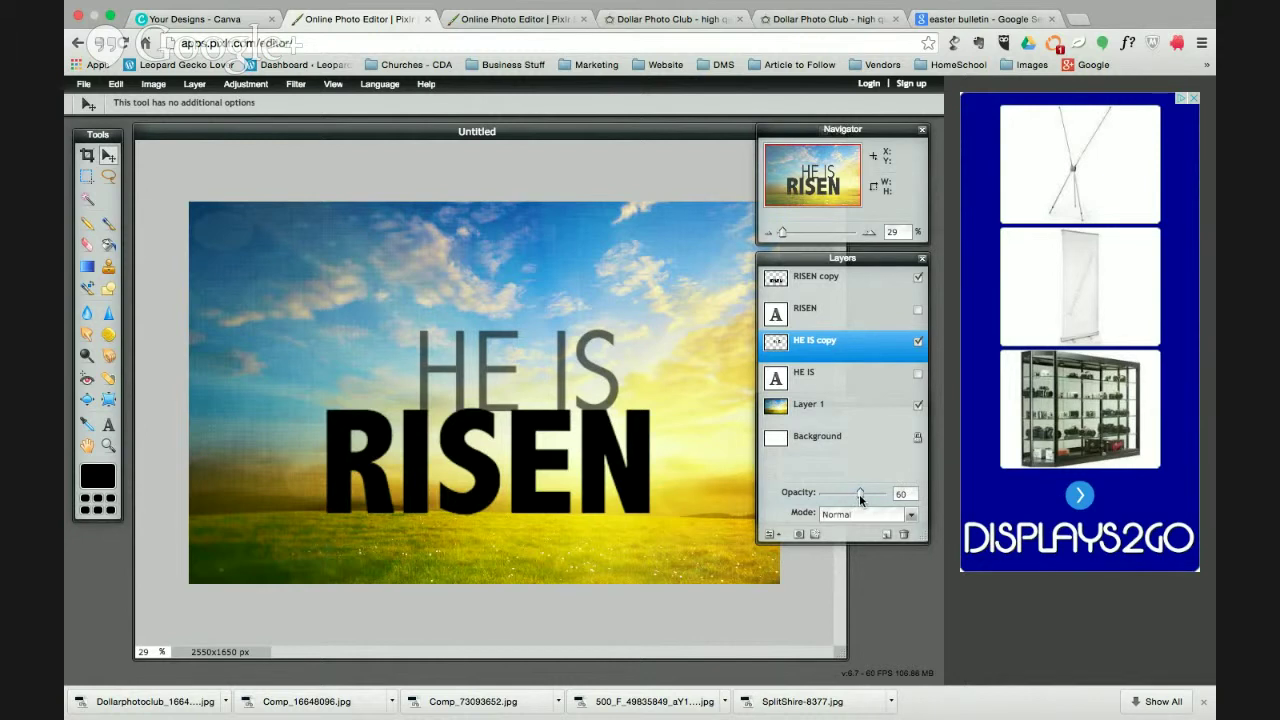
{"action": "left_click", "coordinate": [866, 282]}
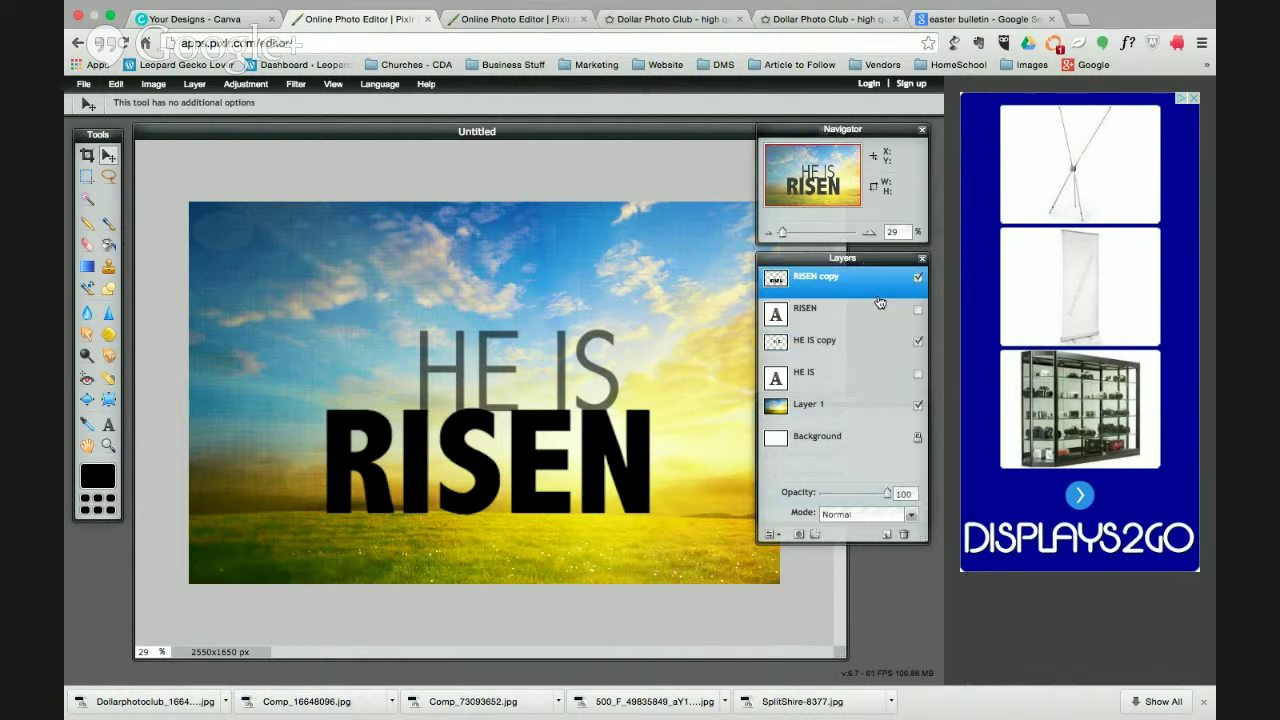
{"action": "left_click_drag", "start_coordinate": [887, 493], "coordinate": [862, 492]}
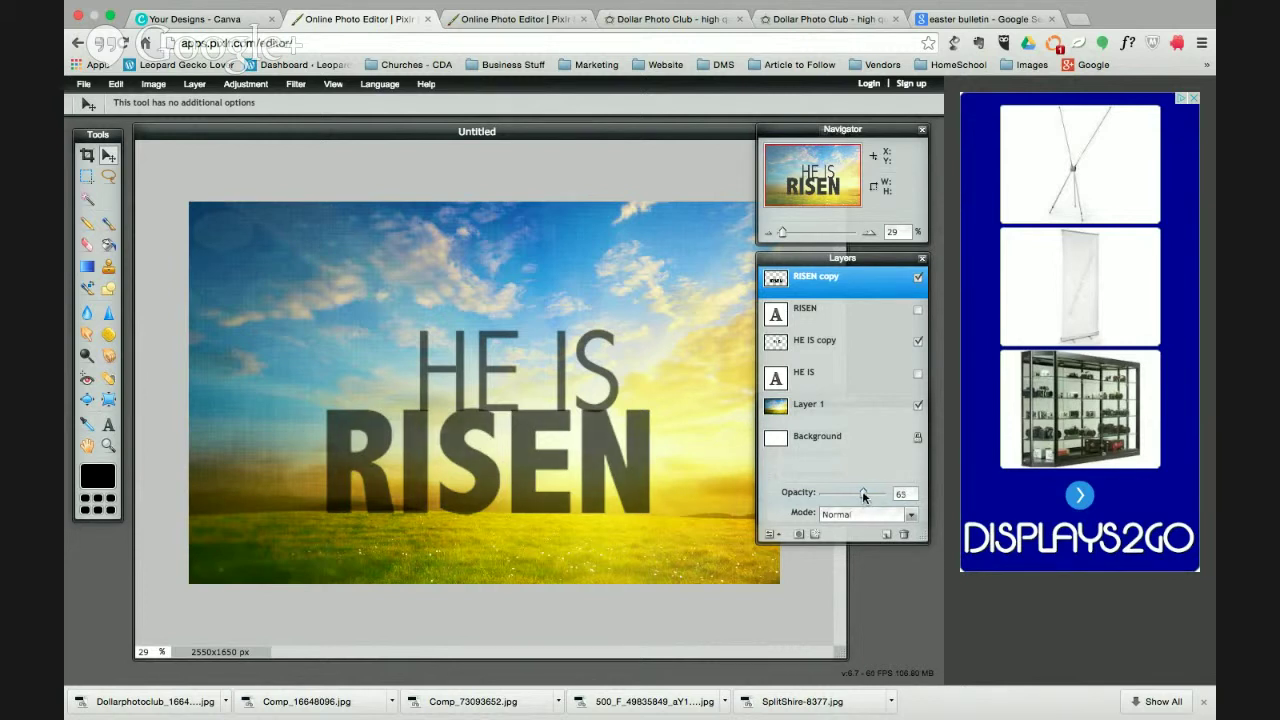
{"action": "left_click_drag", "start_coordinate": [864, 491], "coordinate": [866, 494]}
{"action": "left_click", "coordinate": [818, 533]}
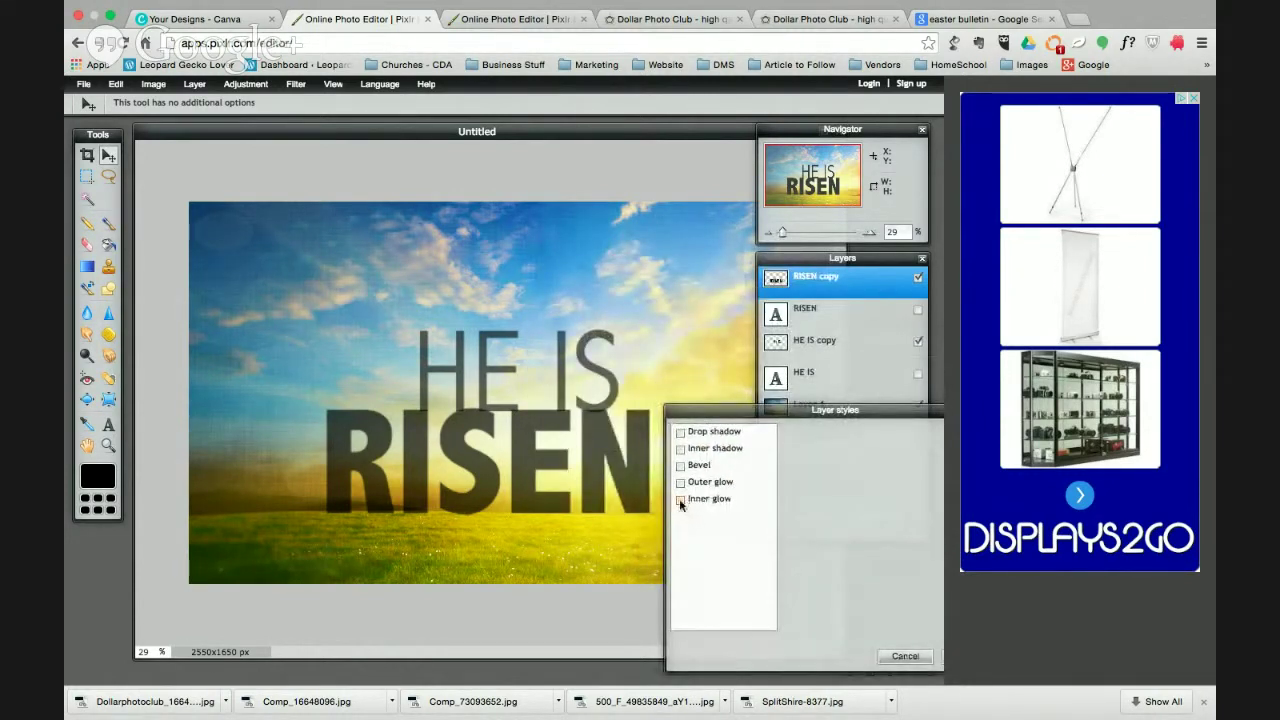
- Try inner glow, bevel and inner shadow styles on RISEN, then switch them all off
{"action": "left_click", "coordinate": [680, 500]}
{"action": "left_click", "coordinate": [708, 500]}
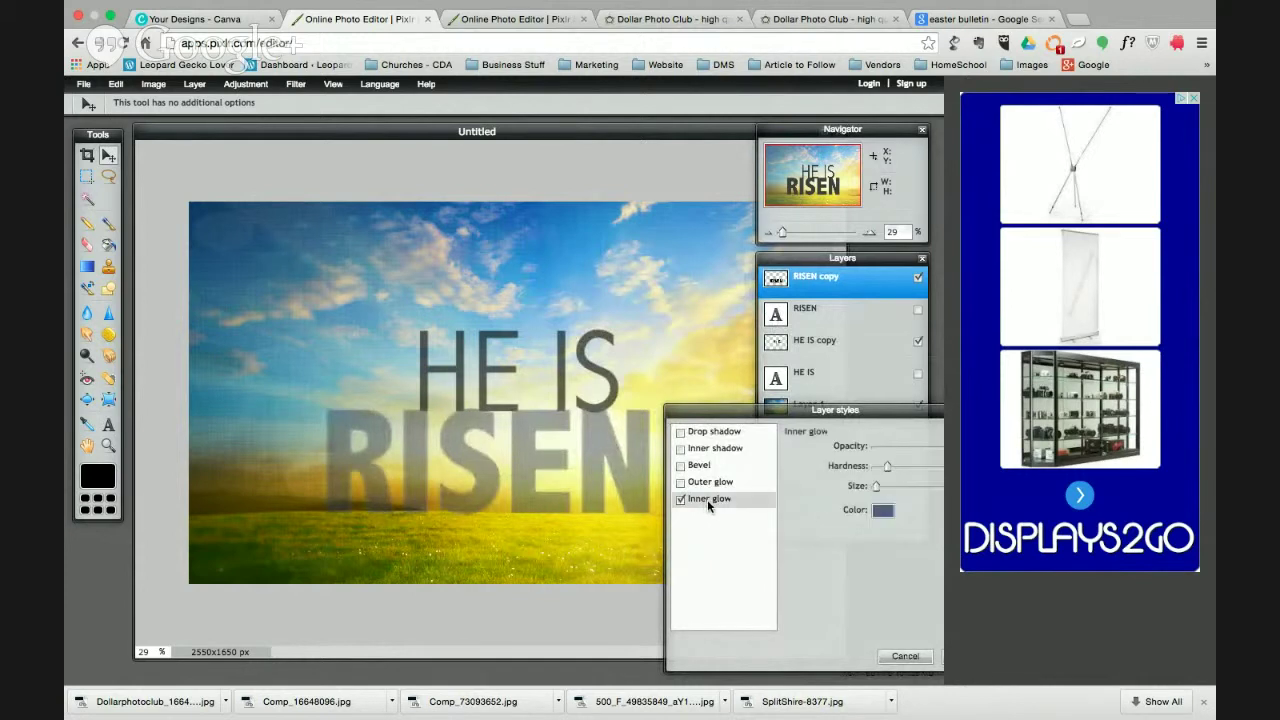
{"action": "left_click_drag", "start_coordinate": [884, 413], "coordinate": [755, 442]}
{"action": "left_click_drag", "start_coordinate": [821, 475], "coordinate": [759, 519]}
{"action": "left_click", "coordinate": [550, 528]}
{"action": "left_click", "coordinate": [551, 494]}
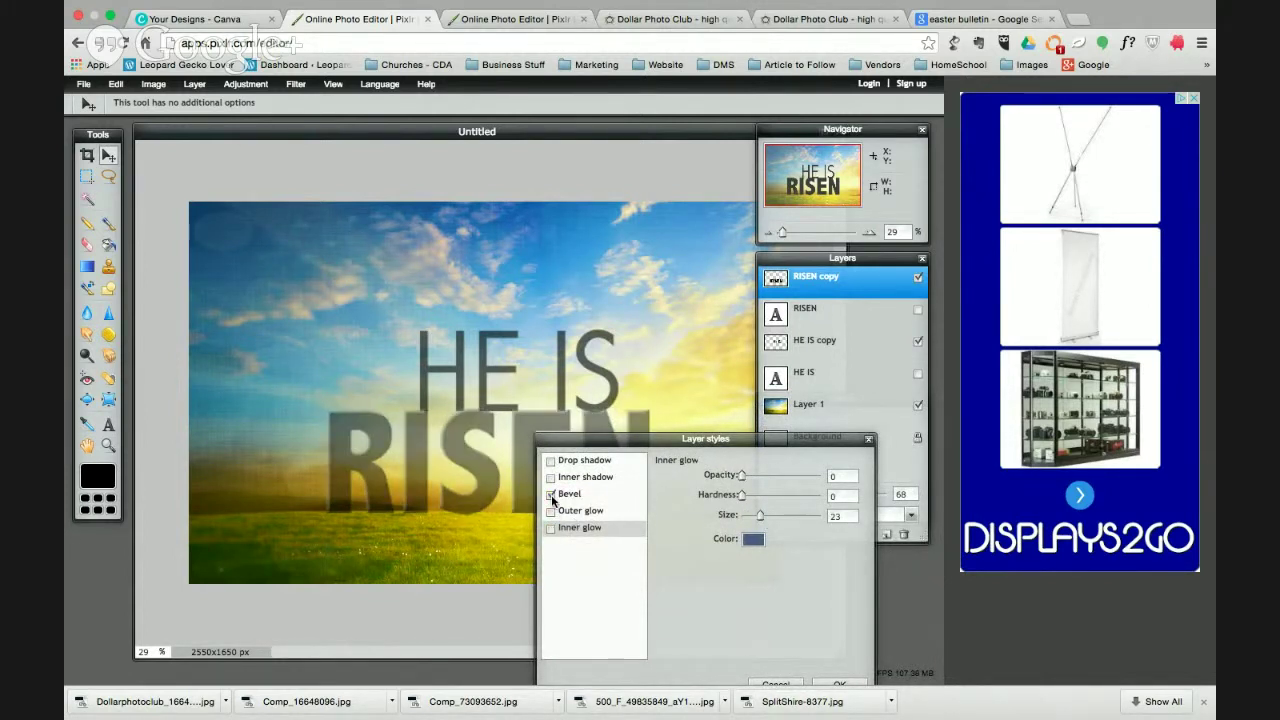
{"action": "left_click", "coordinate": [550, 494]}
{"action": "left_click", "coordinate": [551, 477]}
{"action": "left_click", "coordinate": [575, 480]}
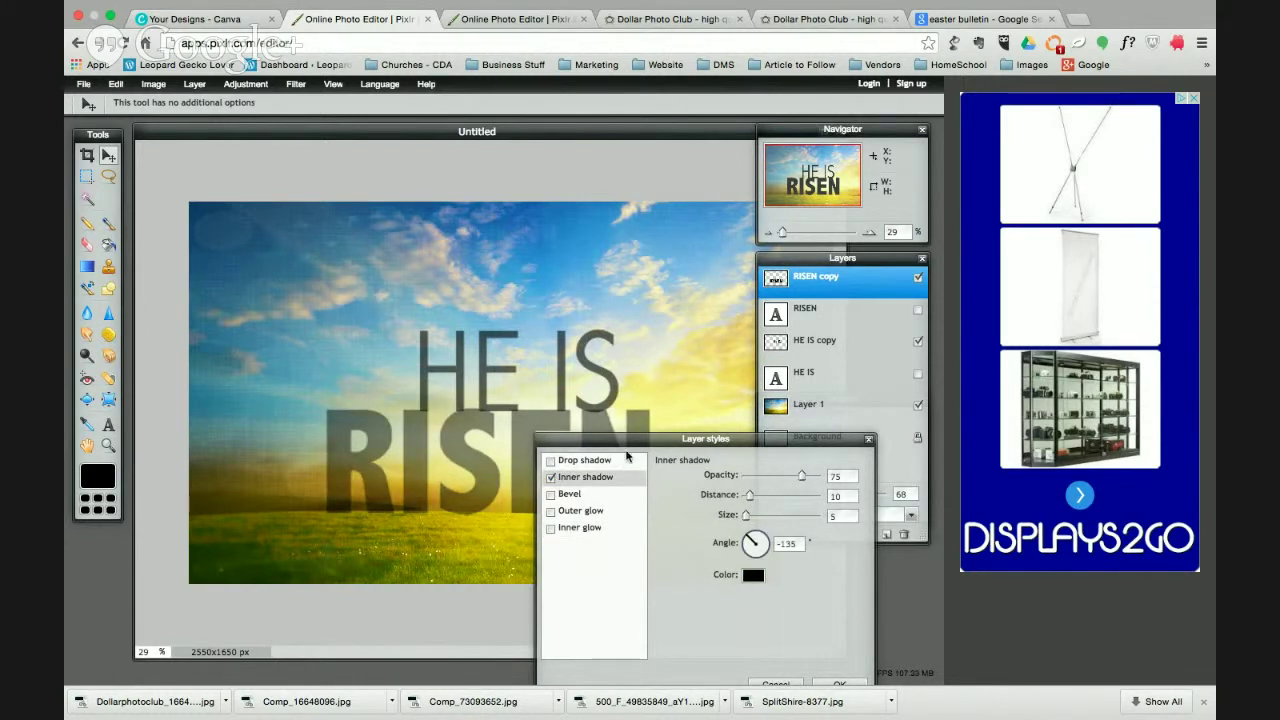
{"action": "left_click_drag", "start_coordinate": [665, 441], "coordinate": [806, 435]}
{"action": "left_click", "coordinate": [691, 470]}
- Add a white drop shadow to RISEN: opacity 22, distance 18, size 57, angle 90
{"action": "left_click", "coordinate": [691, 453]}
{"action": "left_click_drag", "start_coordinate": [726, 432], "coordinate": [684, 406]}
{"action": "left_click", "coordinate": [690, 426]}
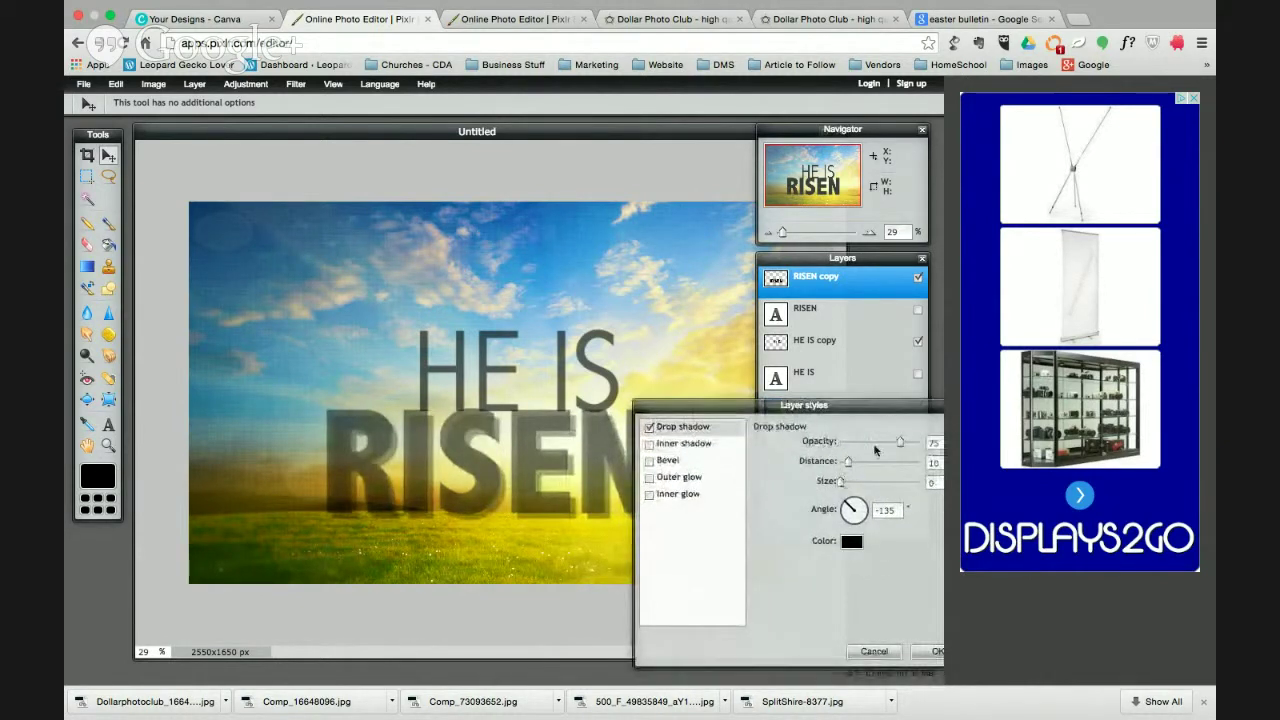
{"action": "left_click_drag", "start_coordinate": [900, 441], "coordinate": [847, 462]}
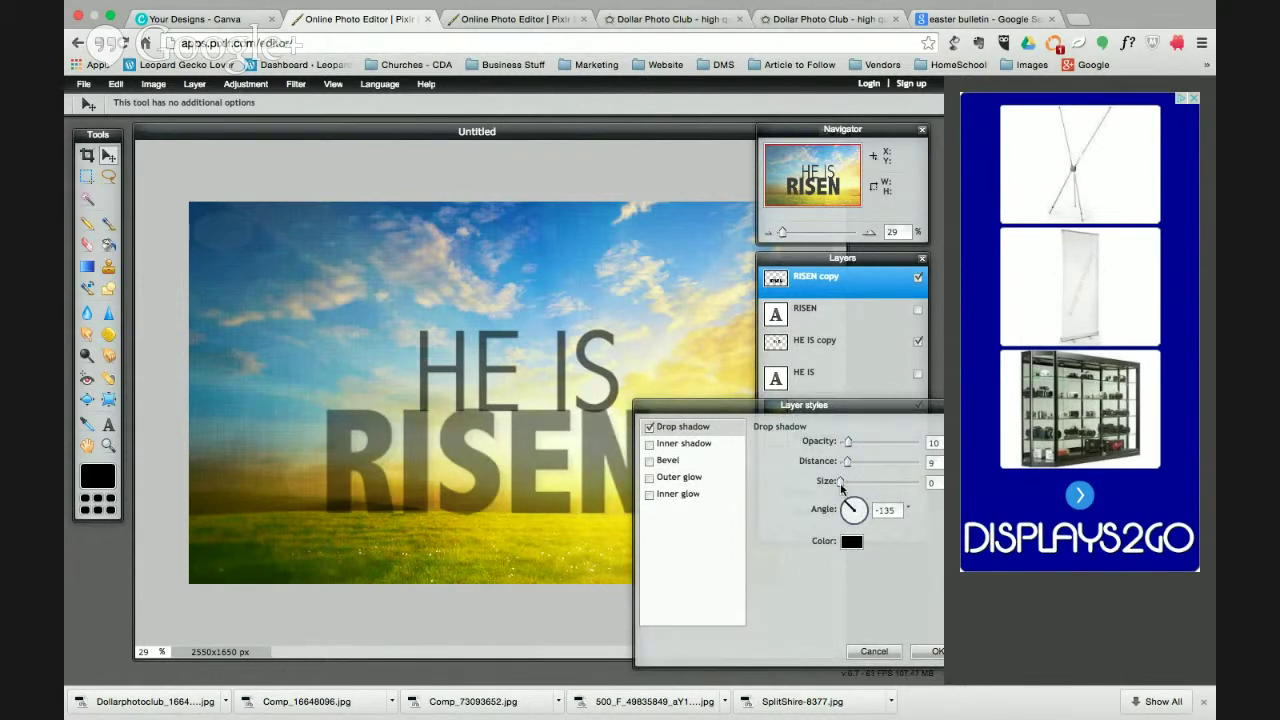
{"action": "left_click_drag", "start_coordinate": [840, 483], "coordinate": [868, 510]}
{"action": "type", "text": "90"}
{"action": "left_click_drag", "start_coordinate": [838, 405], "coordinate": [856, 393]}
{"action": "left_click", "coordinate": [843, 529]}
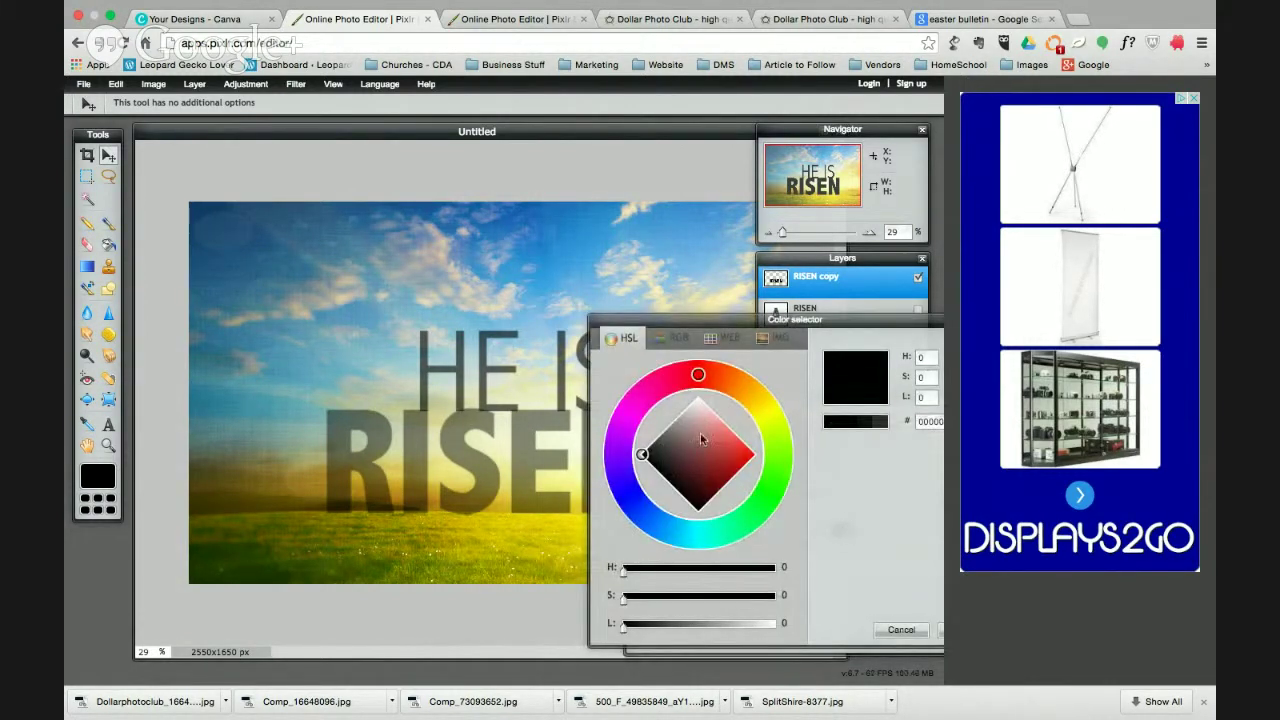
{"action": "left_click_drag", "start_coordinate": [700, 438], "coordinate": [698, 398]}
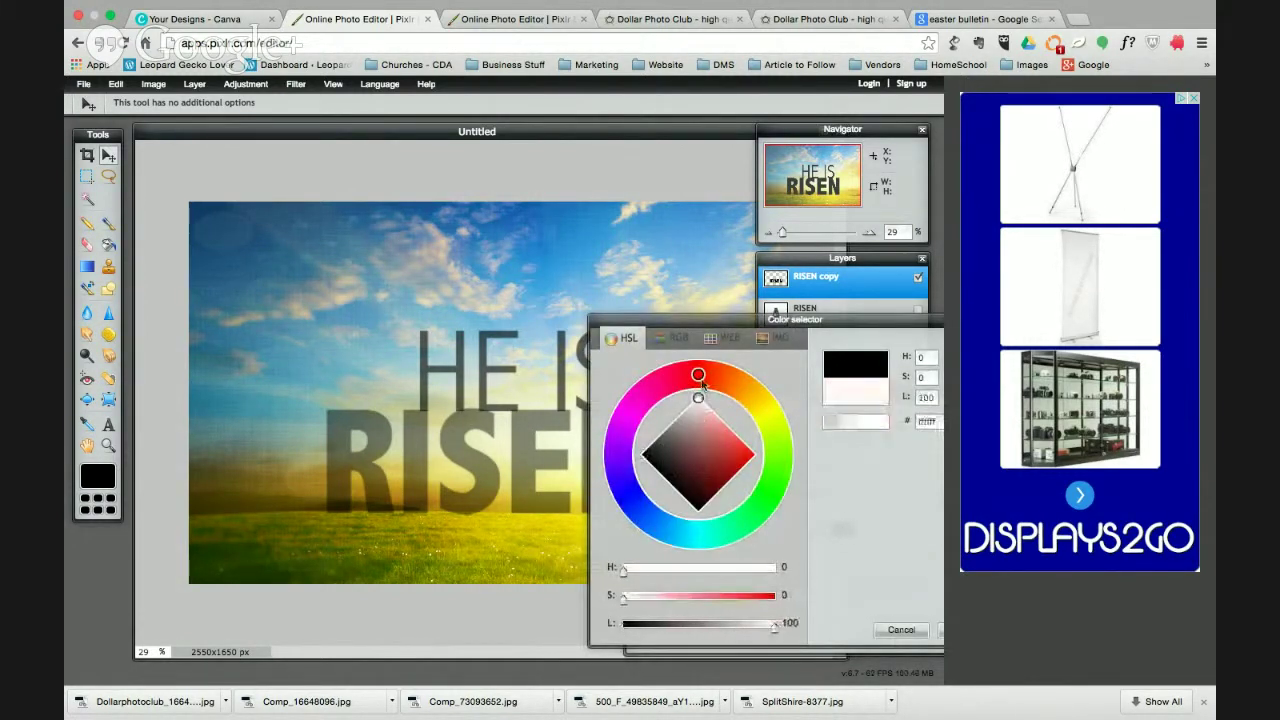
{"action": "left_click", "coordinate": [941, 632]}
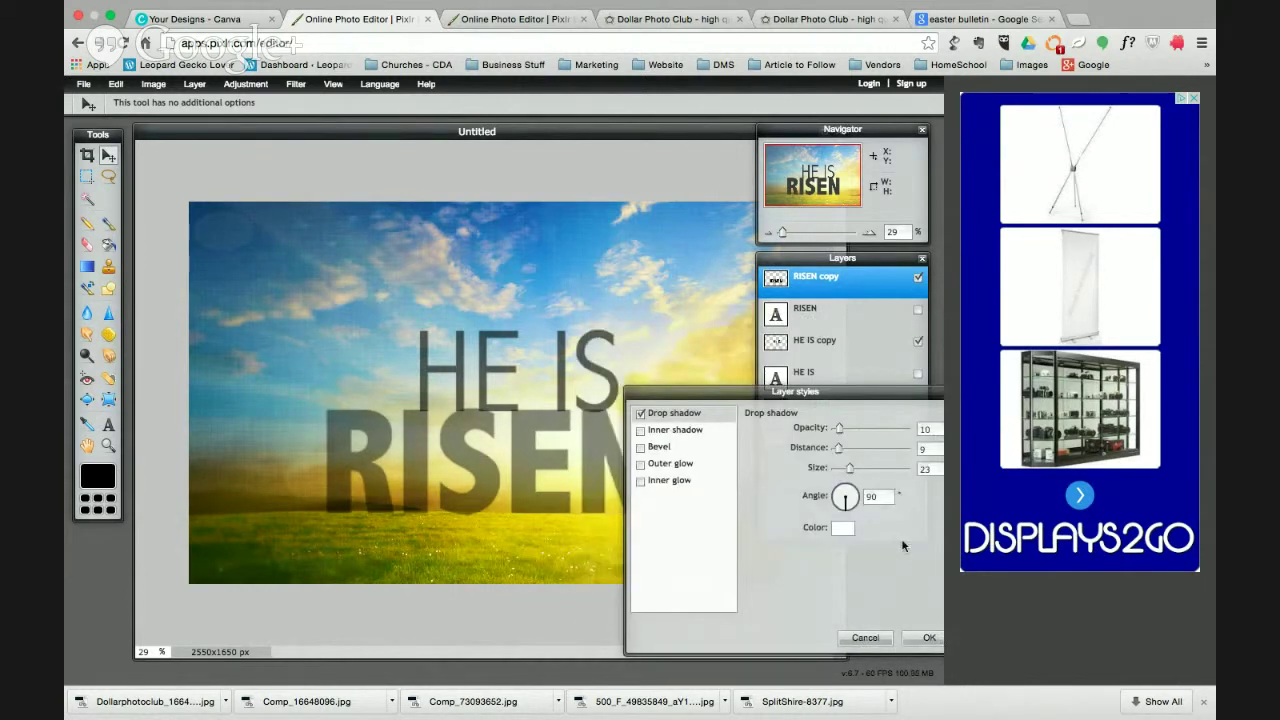
{"action": "mouse_move", "coordinate": [839, 428]}
{"action": "left_mouse_down"}
{"action": "mouse_move", "coordinate": [922, 428]}
{"action": "mouse_move", "coordinate": [835, 446]}
{"action": "mouse_move", "coordinate": [869, 467]}
{"action": "mouse_move", "coordinate": [849, 428]}
{"action": "left_mouse_up"}
- Apply RISEN's drop shadow, then enable a drop shadow style on the HE IS copy layer
{"action": "left_click", "coordinate": [921, 640]}
{"action": "left_click", "coordinate": [876, 346]}
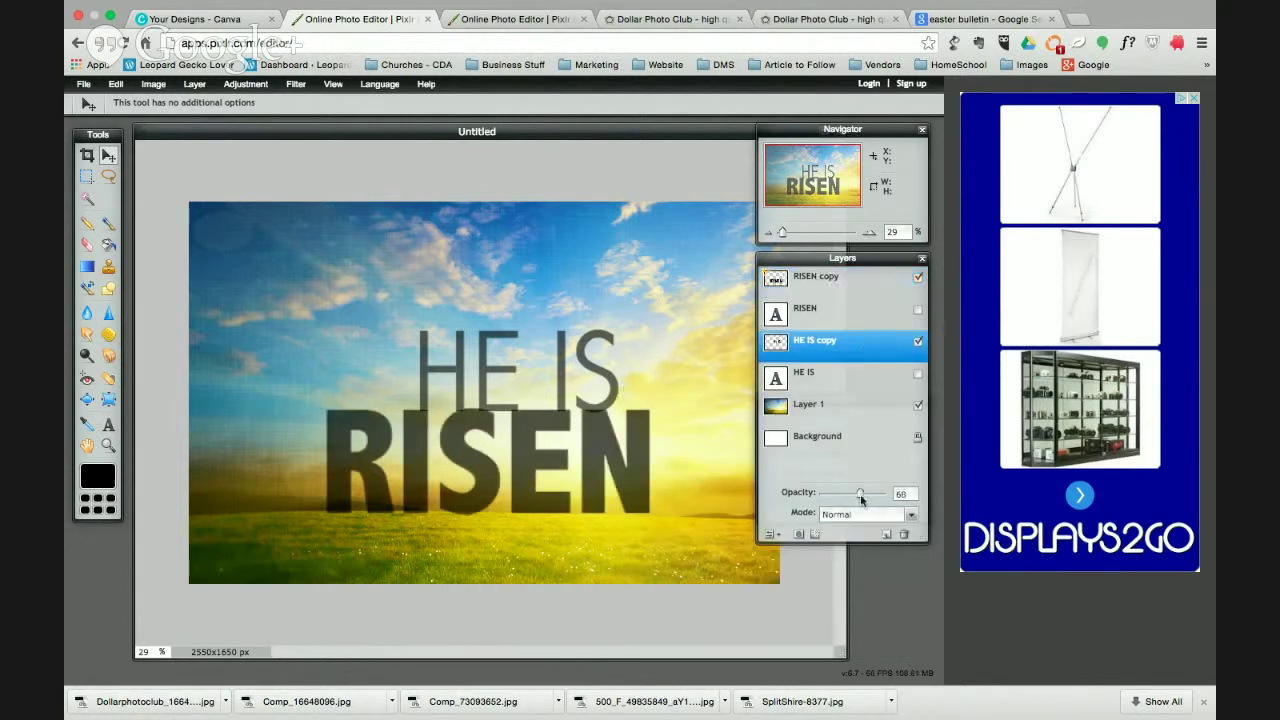
{"action": "left_click", "coordinate": [815, 534]}
{"action": "left_click", "coordinate": [700, 378]}
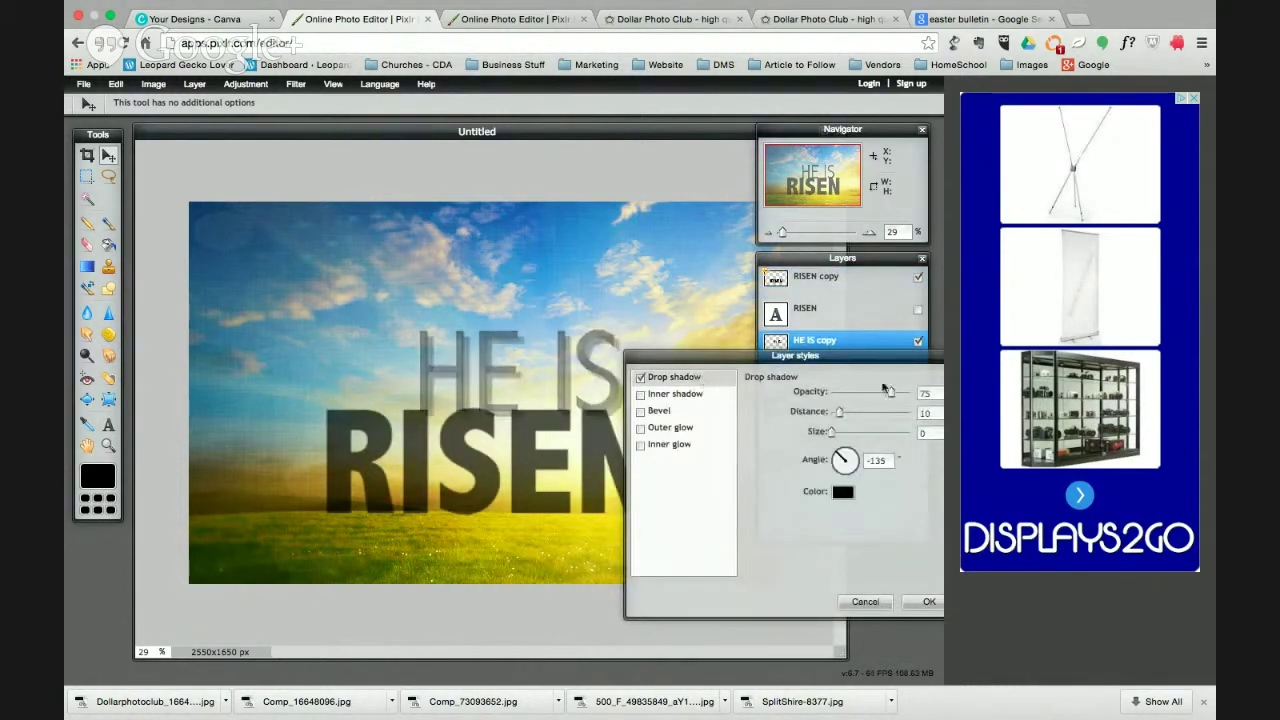
- Set the HE IS shadow to opacity 22, distance 19, size 27 and angle 90
{"action": "left_click", "coordinate": [925, 393]}
{"action": "type", "text": "22"}
{"action": "key", "text": "Return"}
{"action": "left_click", "coordinate": [920, 413]}
{"action": "type", "text": "19"}
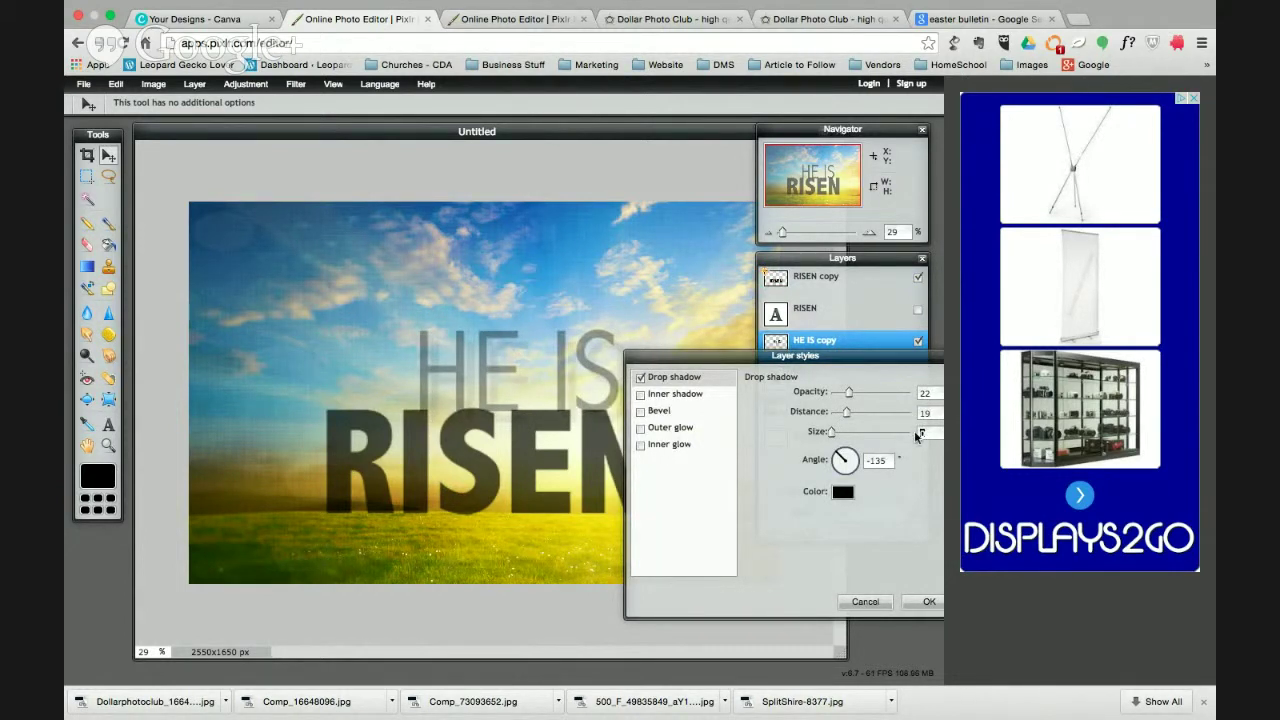
{"action": "type", "text": "27"}
{"action": "key", "text": "Tab"}
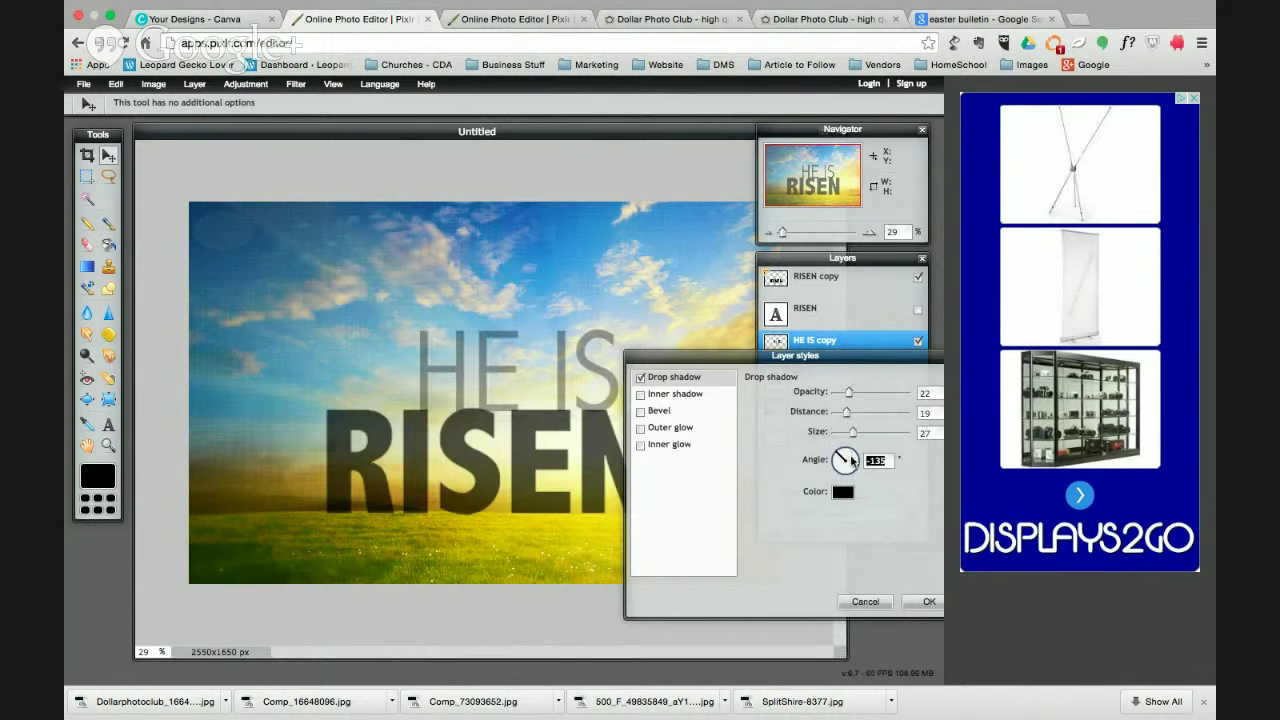
{"action": "type", "text": "90"}
- Make the HE IS shadow colour white and apply the drop shadow
{"action": "left_click", "coordinate": [842, 491]}
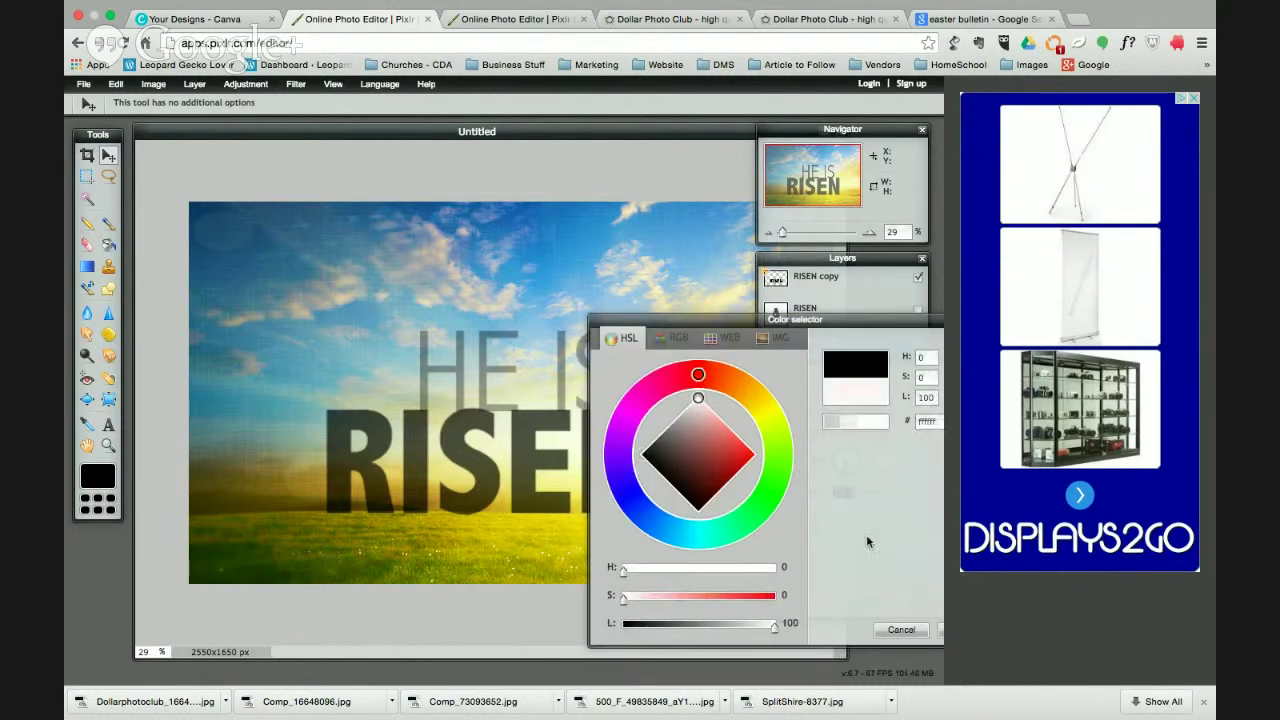
{"action": "left_click", "coordinate": [938, 630]}
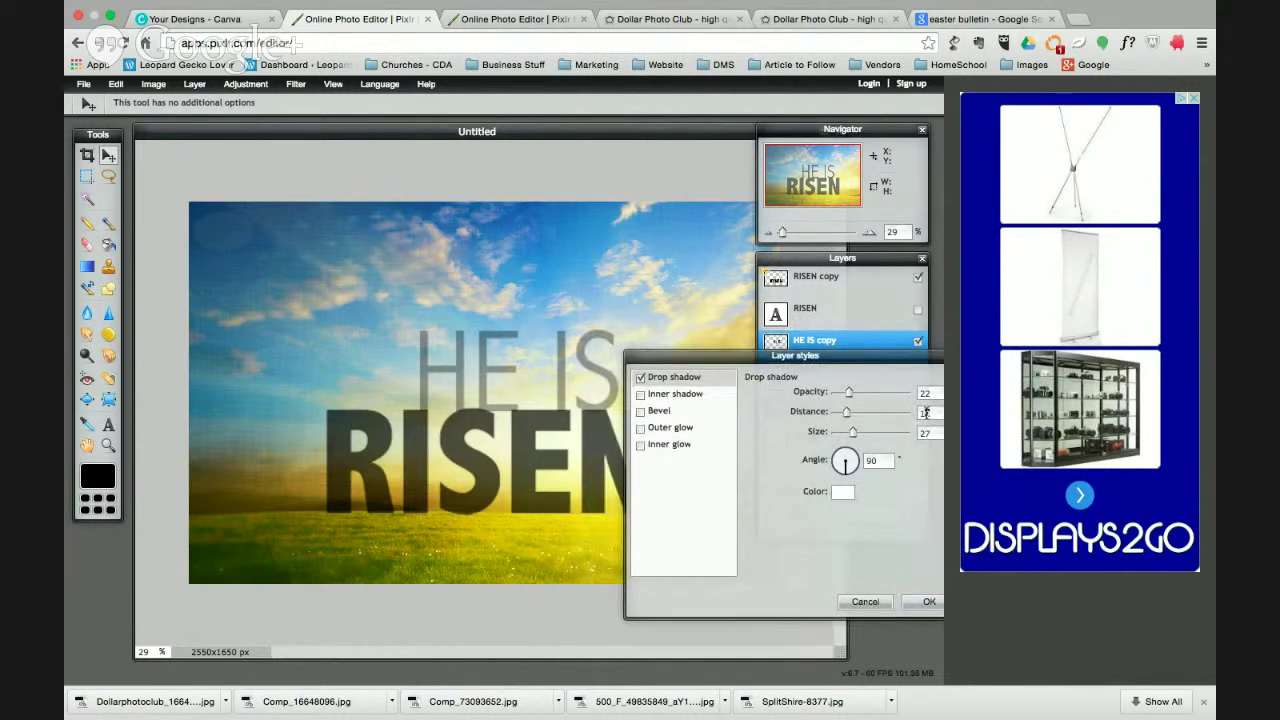
{"action": "left_click", "coordinate": [928, 601]}
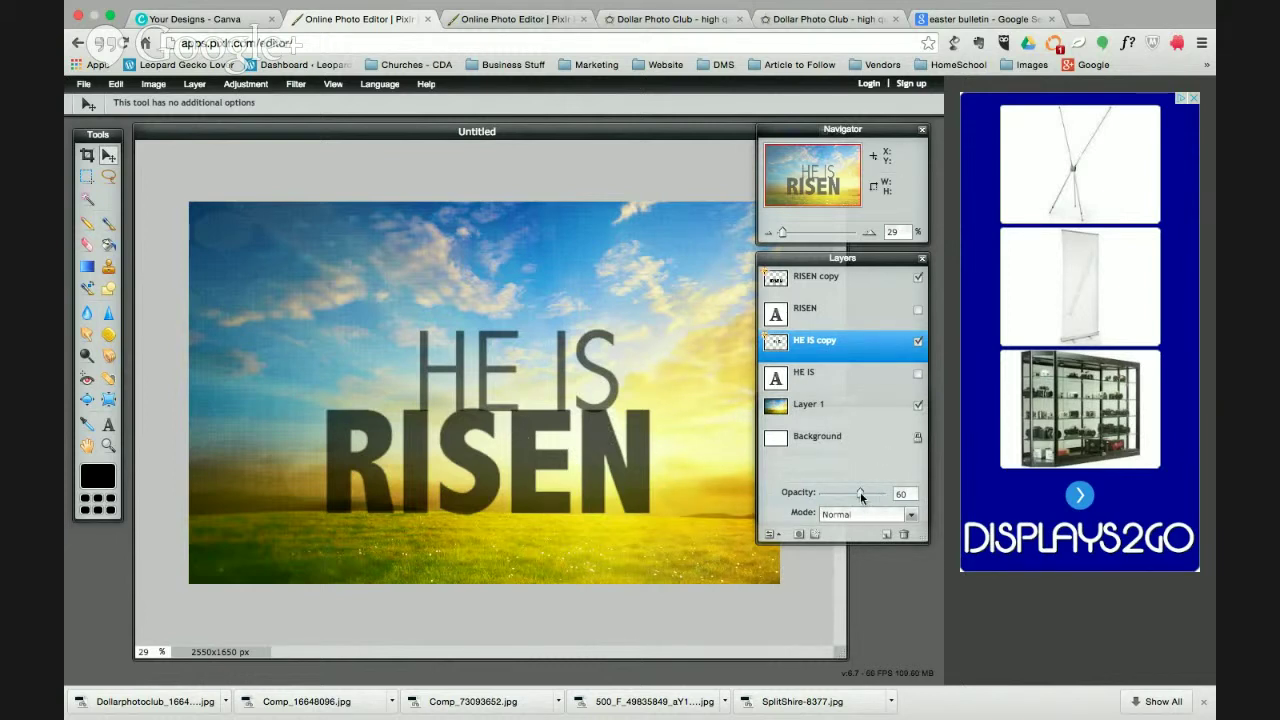
- Set the HE IS copy layer opacity to 61 and nudge the text slightly into place above RISEN
{"action": "left_click_drag", "start_coordinate": [860, 492], "coordinate": [870, 490]}
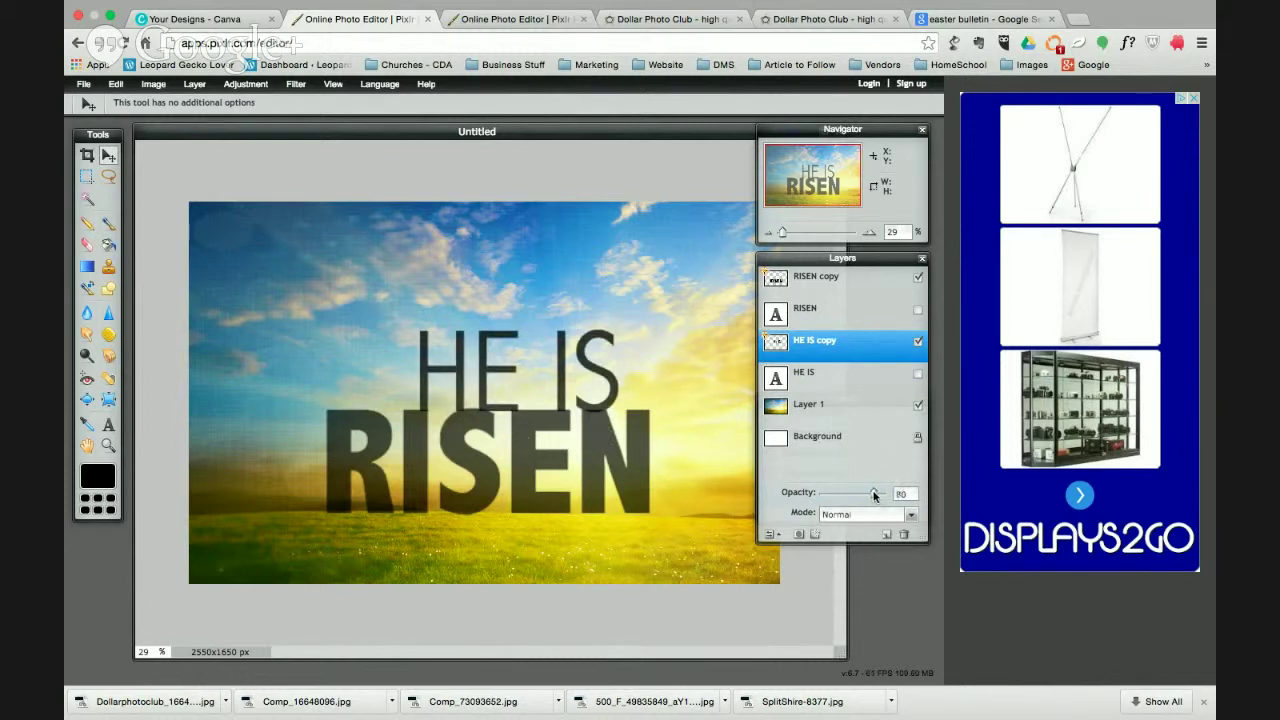
{"action": "left_click_drag", "start_coordinate": [873, 494], "coordinate": [858, 494]}
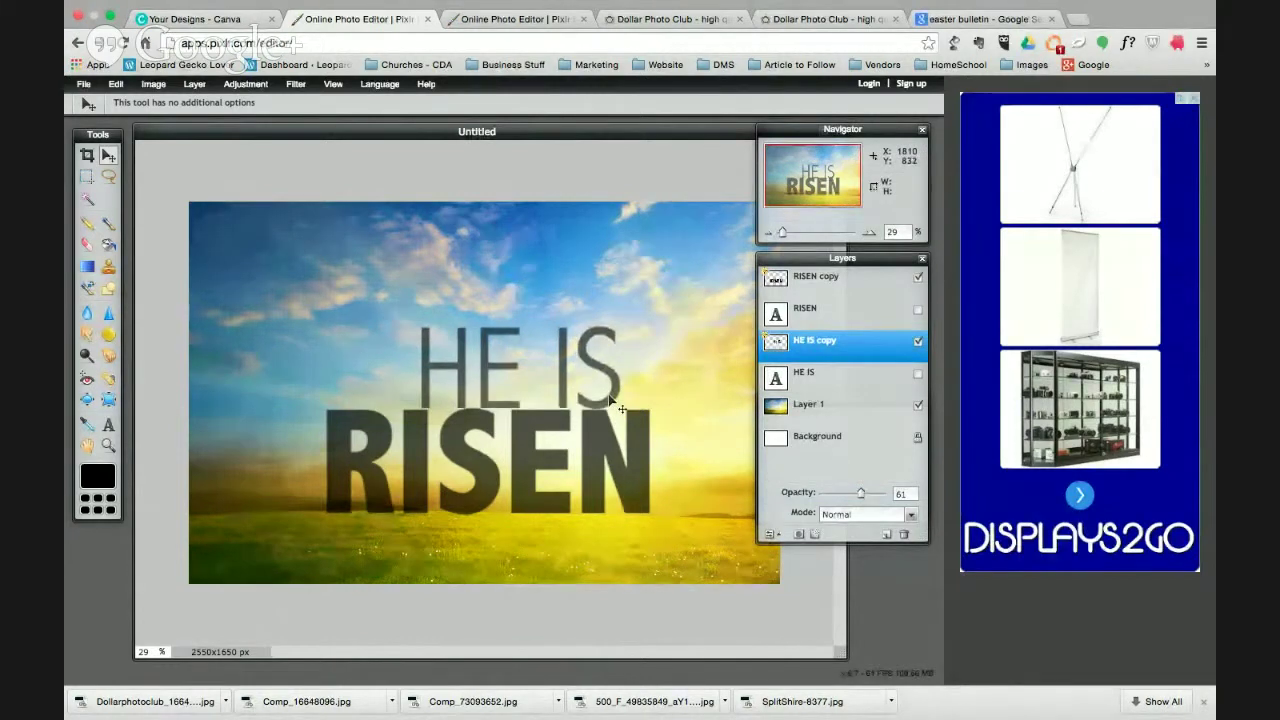
{"action": "left_click_drag", "start_coordinate": [610, 400], "coordinate": [613, 402]}
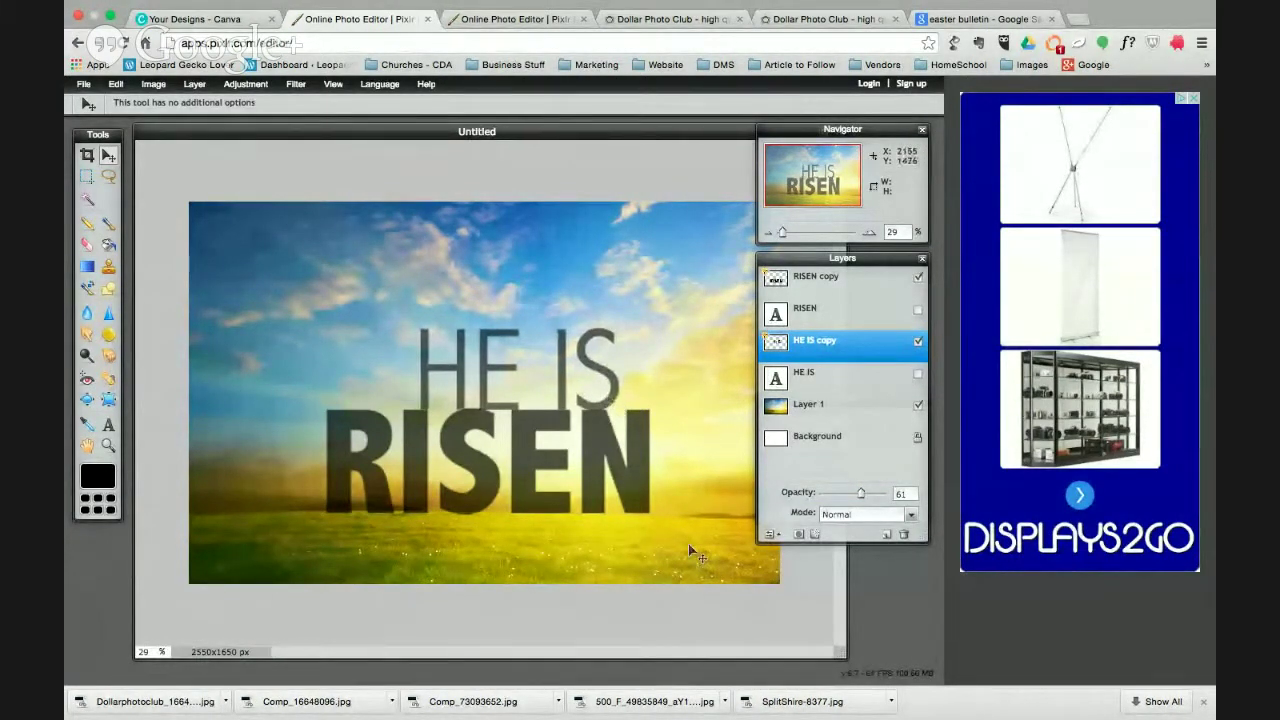